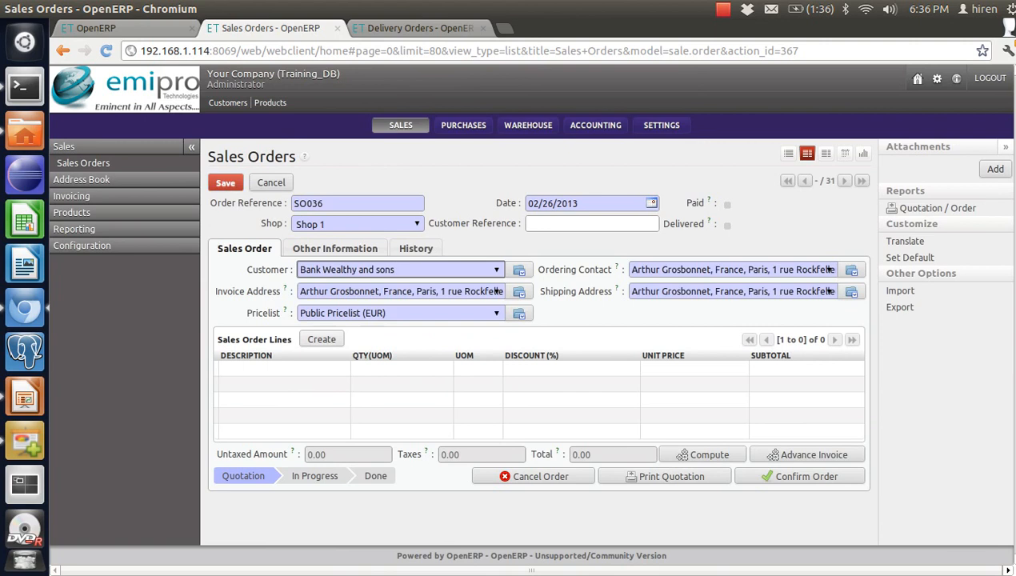
# - Add an order line for [CPU1] Processor AMD Athlon XP 1800+ with quantity 1, and save it to start another line
pyautogui.click(321, 339)
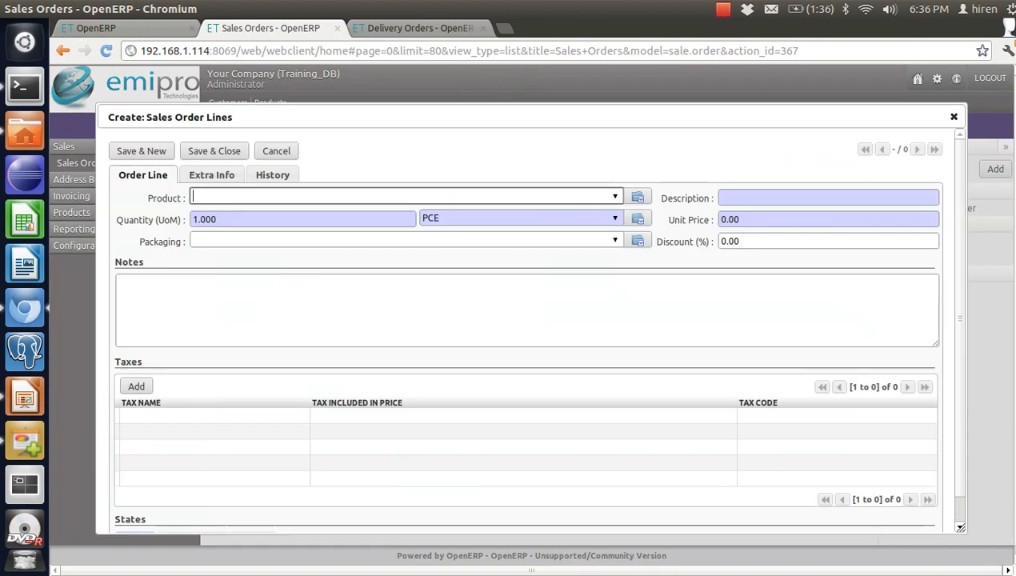
pyautogui.press('Down')
pyautogui.press('Down')
pyautogui.press('Down')
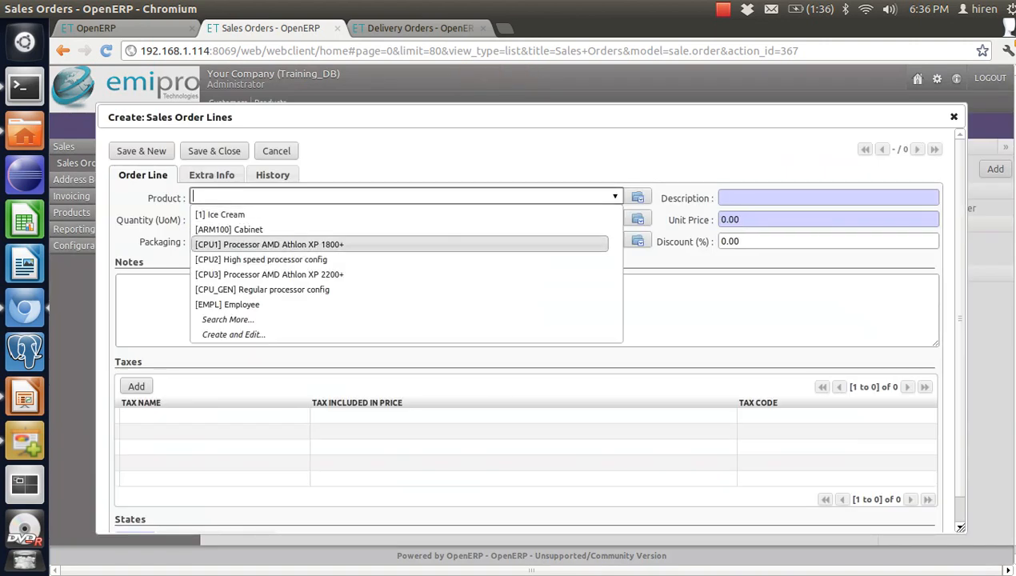
pyautogui.press('Return')
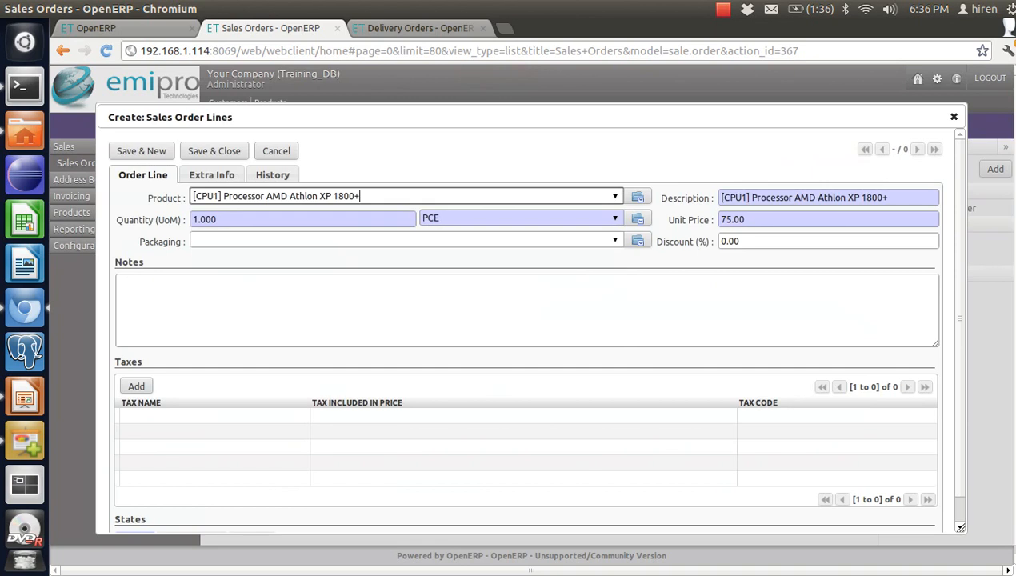
pyautogui.press('Tab')
pyautogui.hotkey('ctrl', 'a')
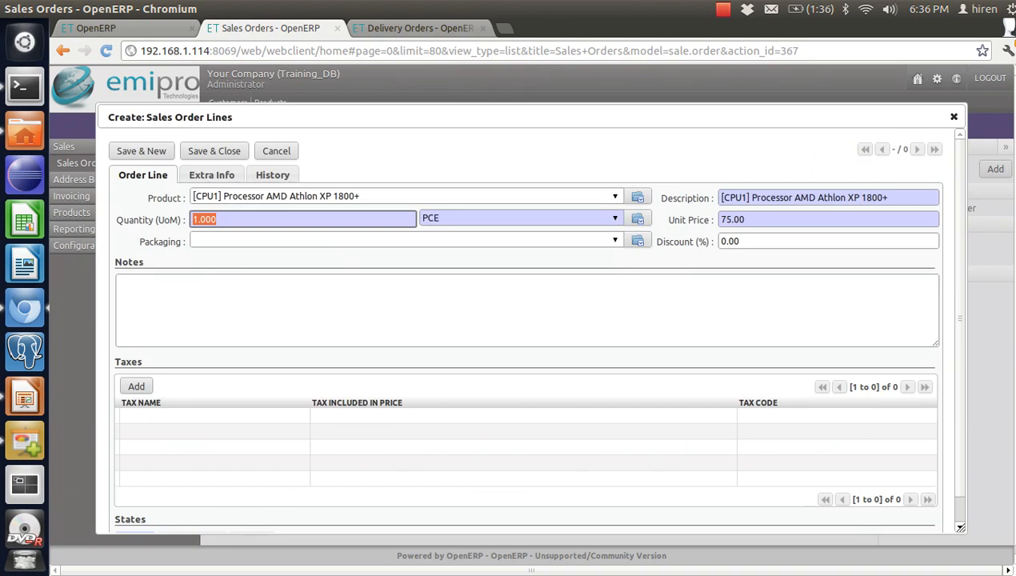
pyautogui.click(141, 150)
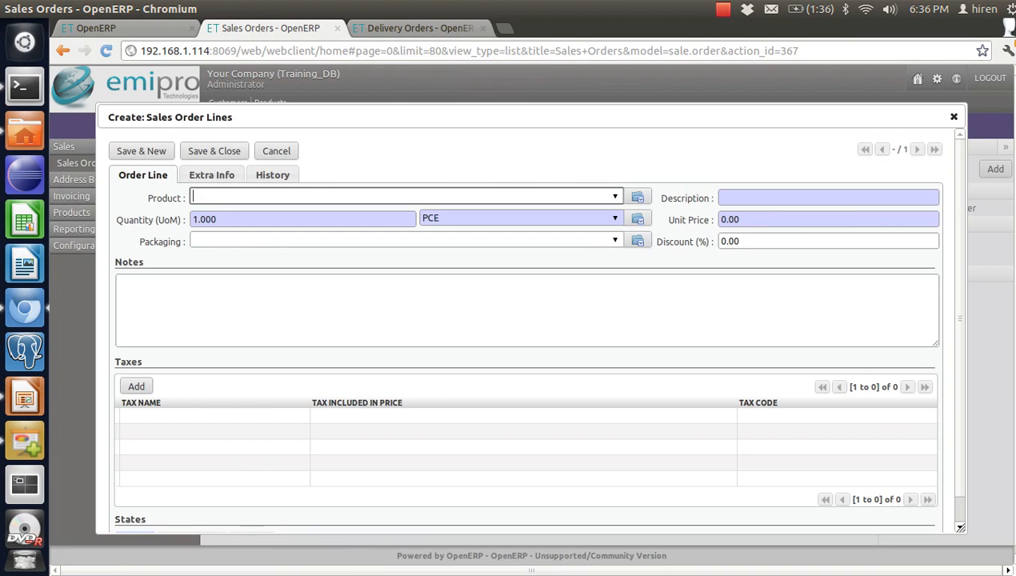
# - Add a second order line for [CPU2] High speed processor config, then save and close the line form
pyautogui.press('Down')
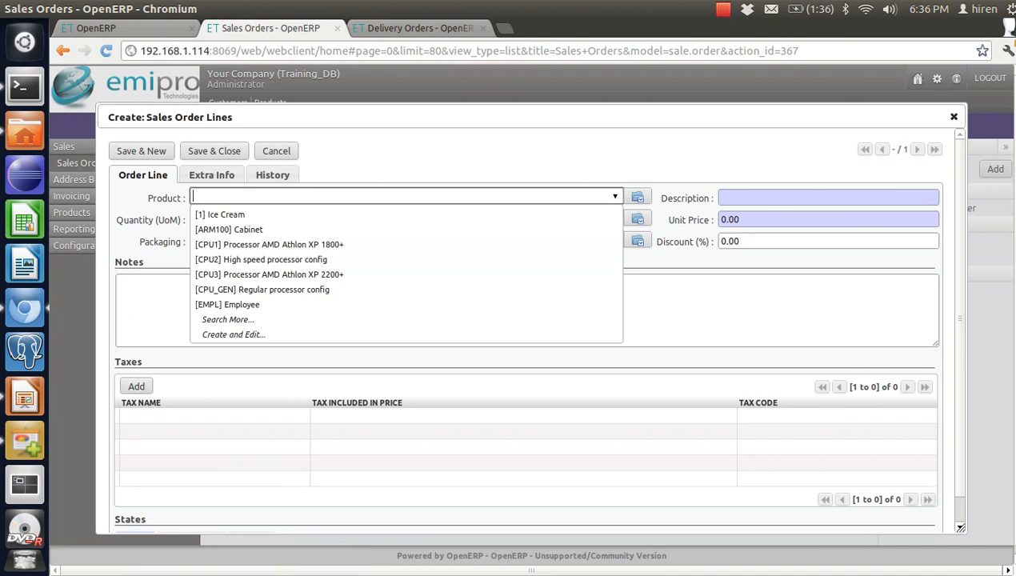
pyautogui.press('Down')
pyautogui.press('Down')
pyautogui.press('Down')
pyautogui.press('Down')
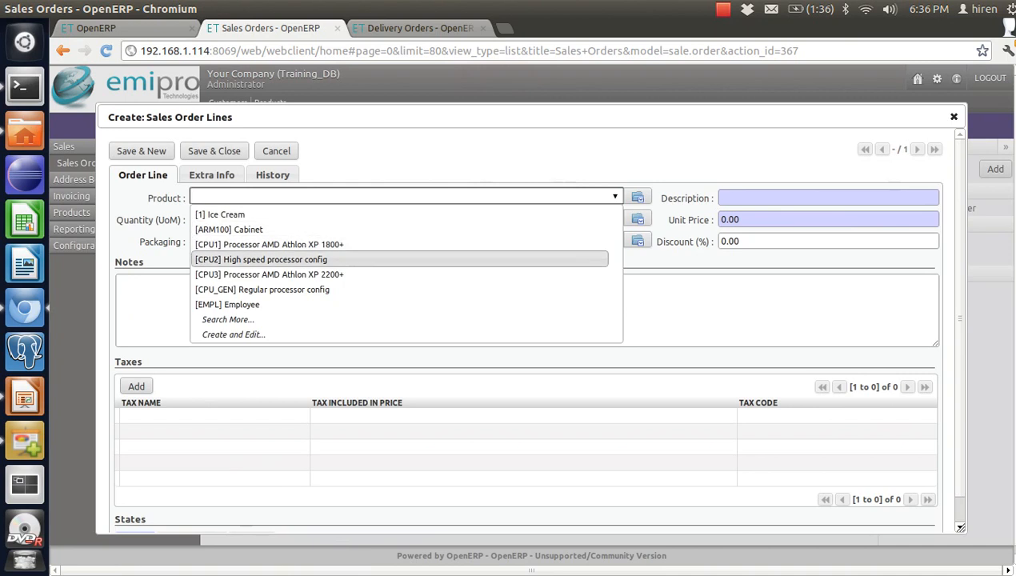
pyautogui.press('Return')
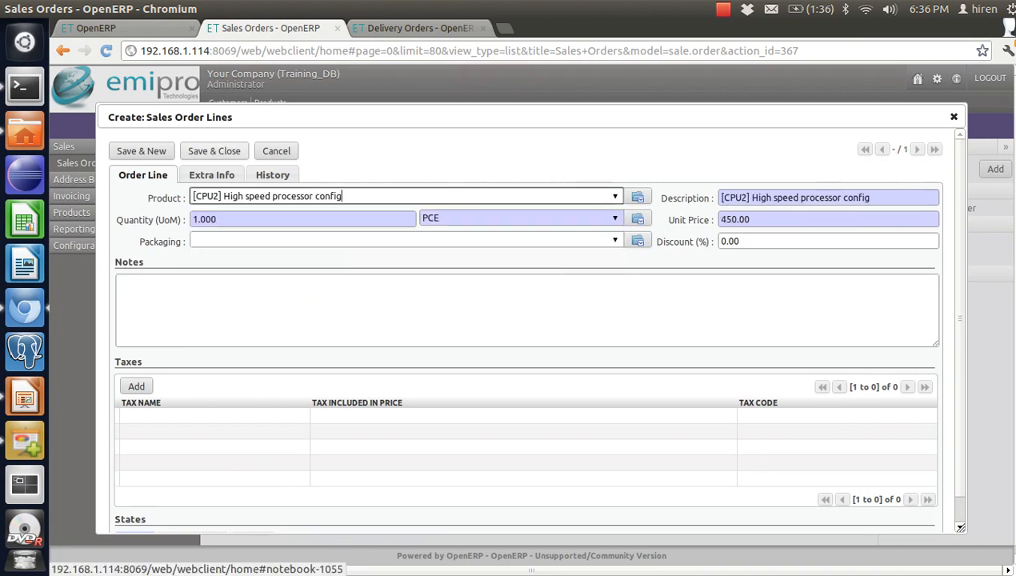
pyautogui.click(213, 150)
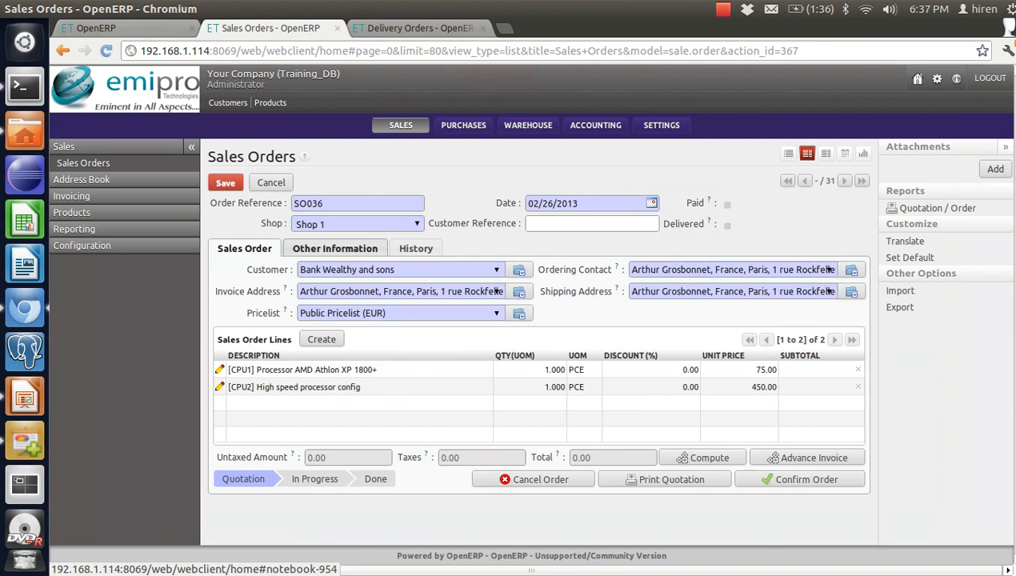
# - Keep the order's invoice policy at Deliver & invoice on demand, then save and confirm the order
pyautogui.click(335, 248)
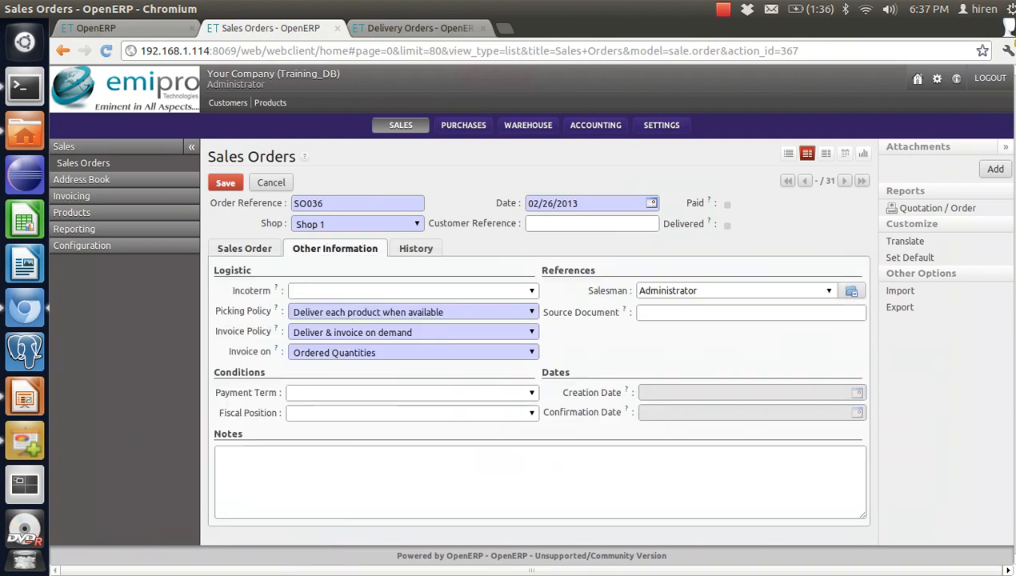
pyautogui.click(412, 332)
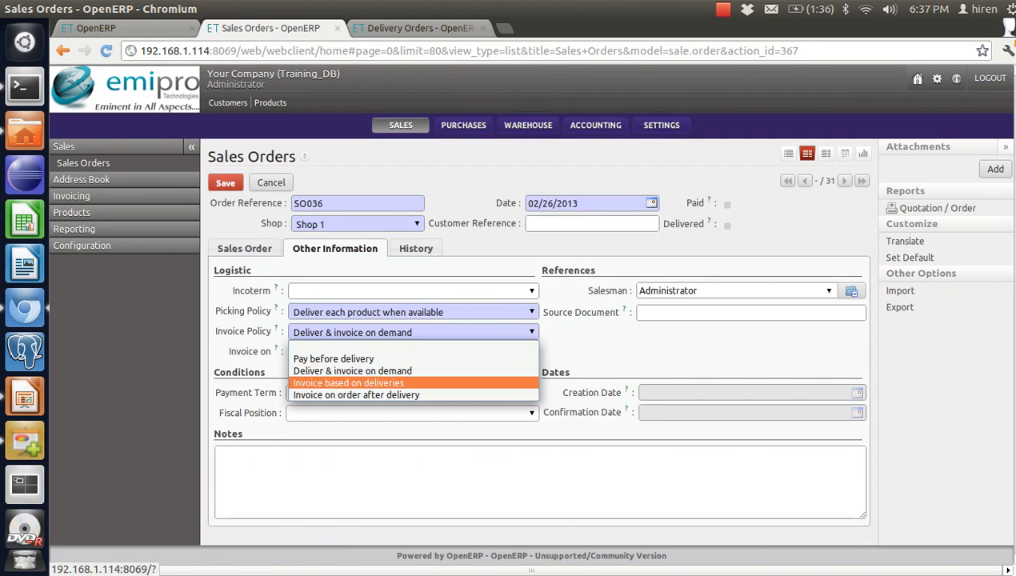
pyautogui.press('Return')
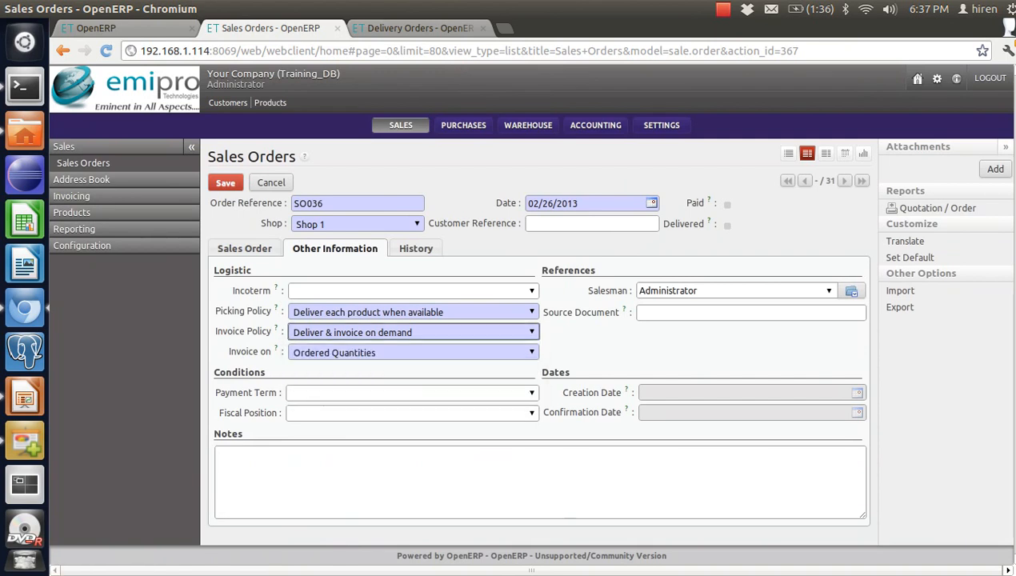
pyautogui.click(244, 248)
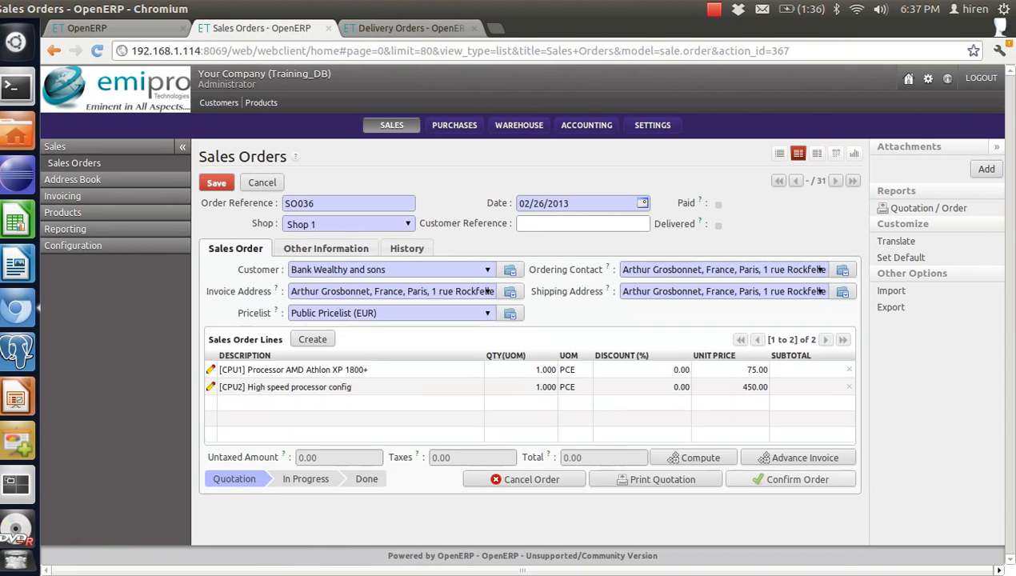
pyautogui.hotkey('alt', 's')
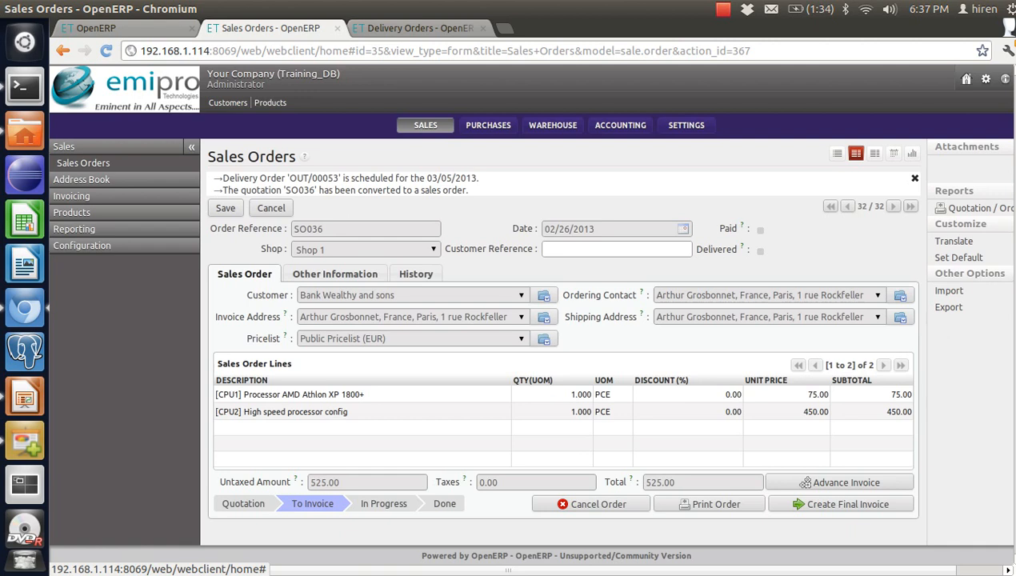
# - Open the order's scheduled delivery order, check its product availability, and process and validate the delivery
pyautogui.click(272, 178)
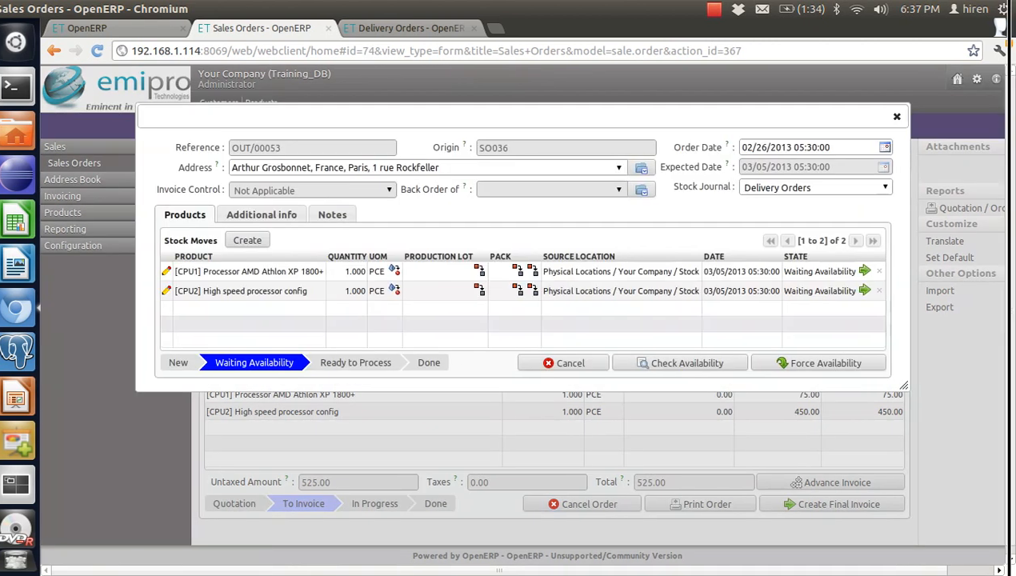
pyautogui.click(687, 363)
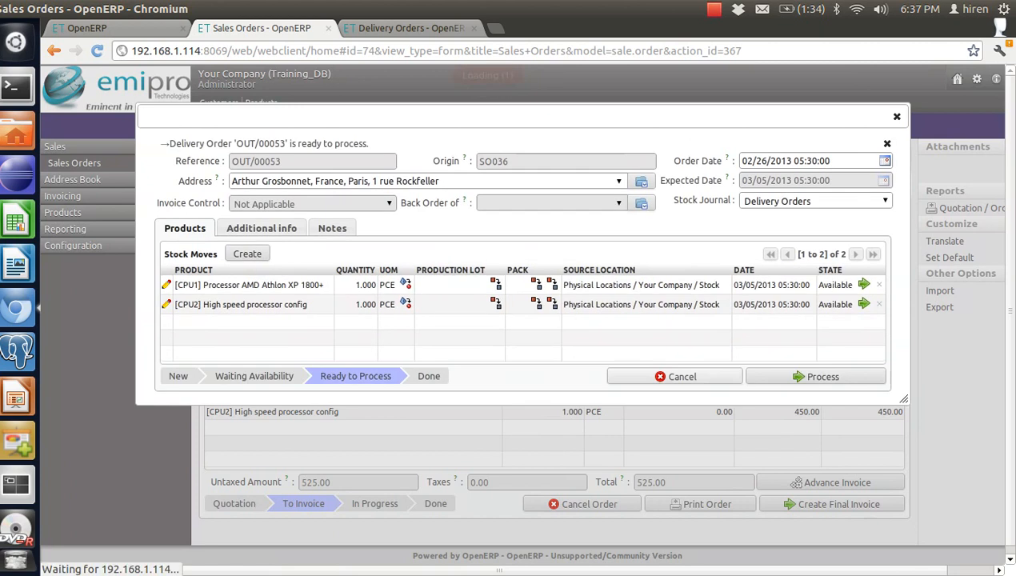
pyautogui.click(816, 376)
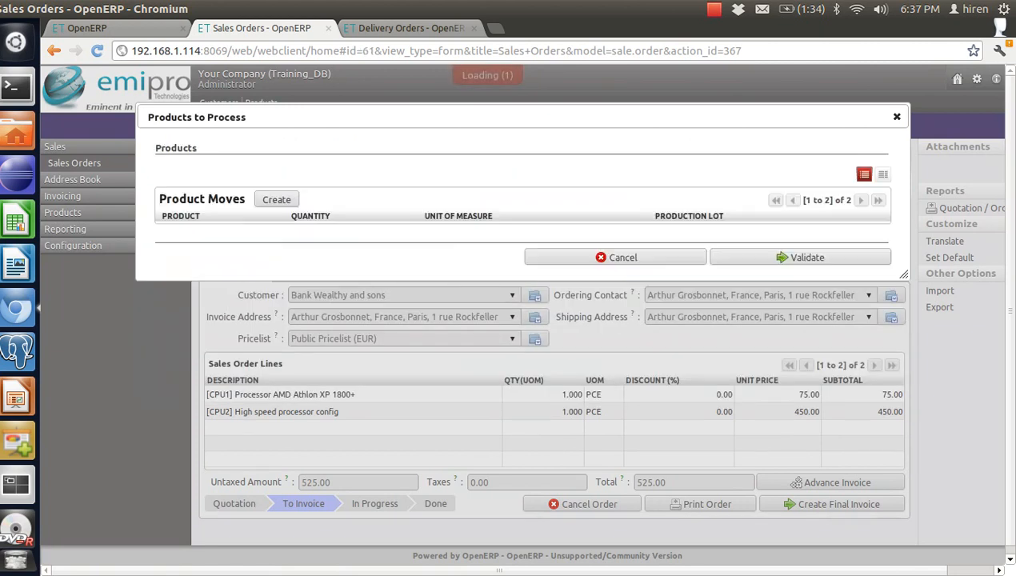
pyautogui.click(799, 339)
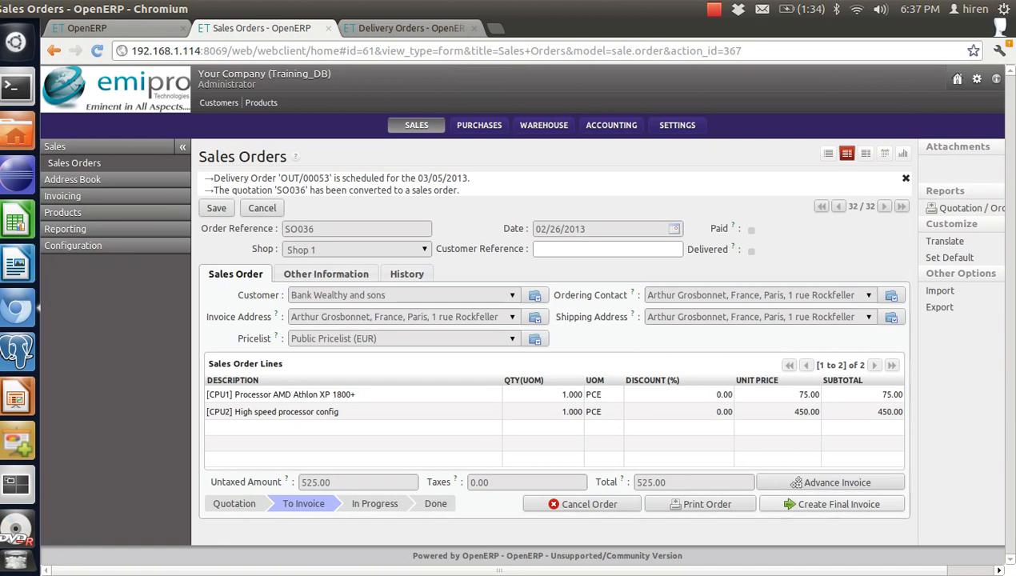
# - Create the final invoice for the sales order and validate it
pyautogui.click(832, 504)
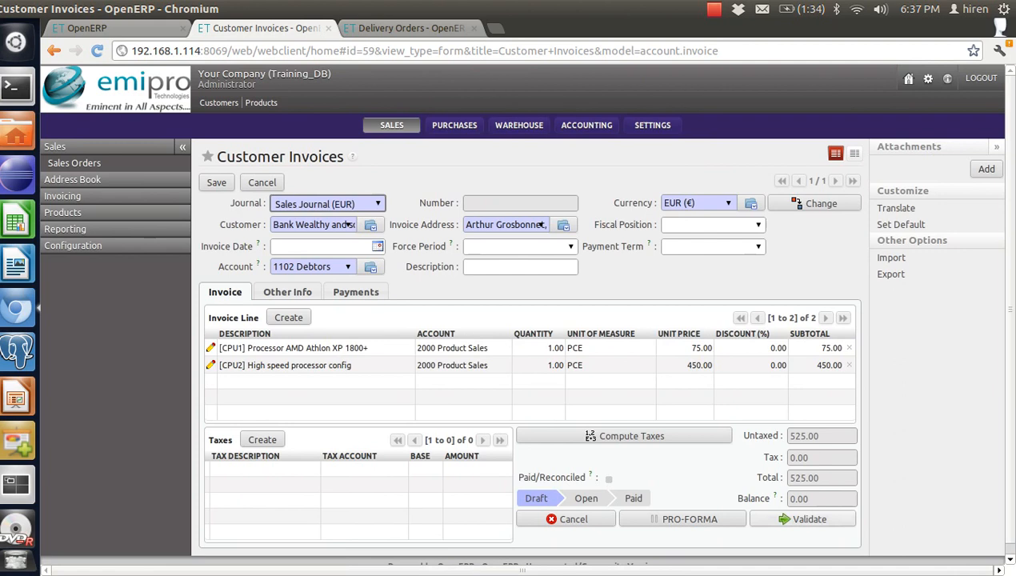
pyautogui.click(803, 519)
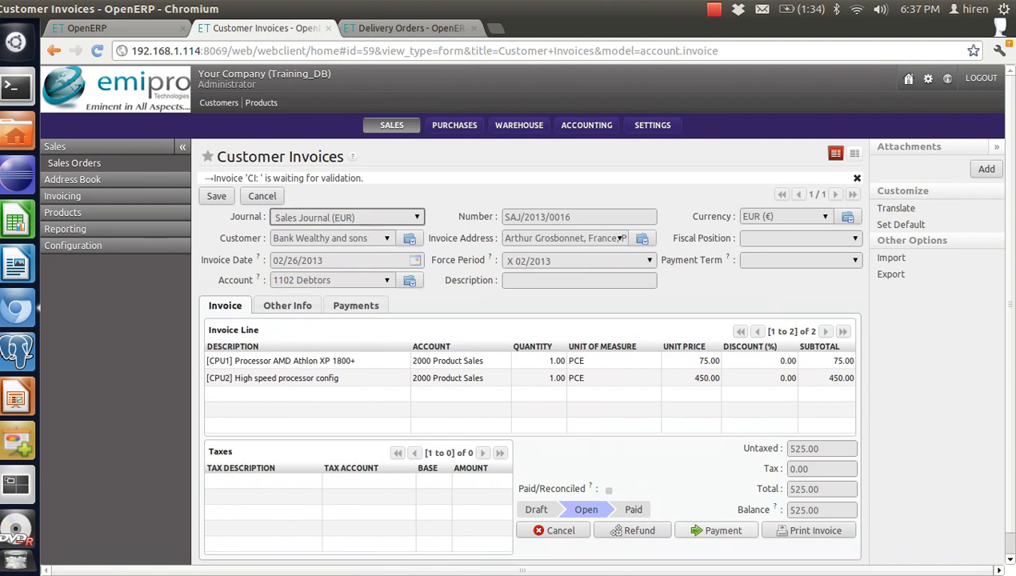
# - Register the invoice's full payment with the Cash (EUR) payment method and validate it
pyautogui.click(716, 531)
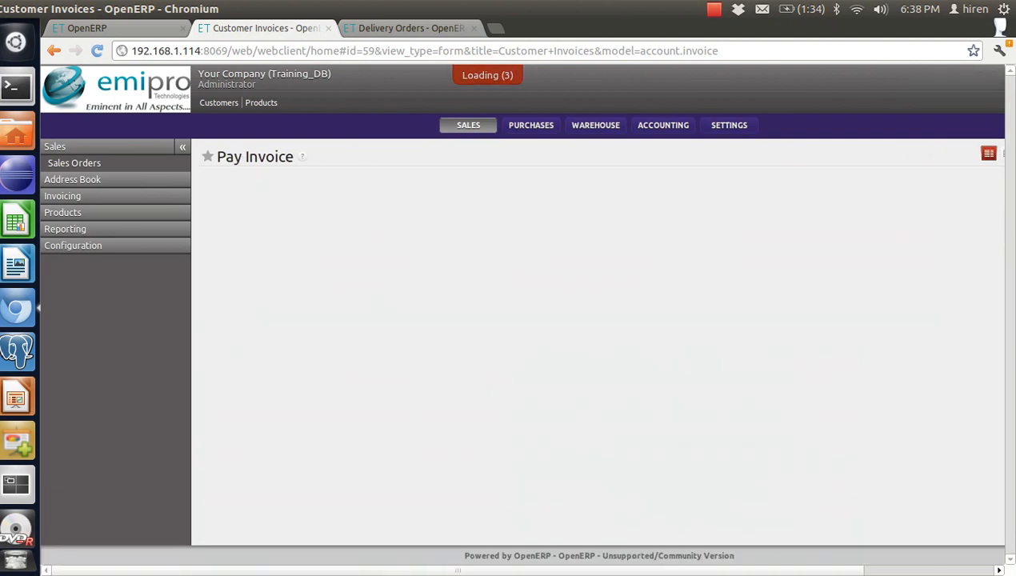
pyautogui.click(788, 203)
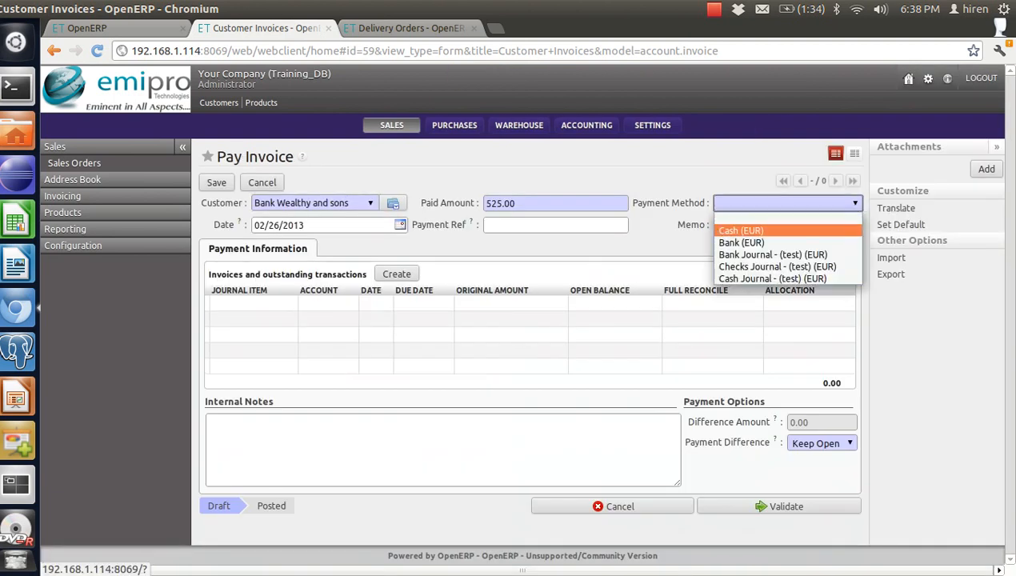
pyautogui.click(747, 225)
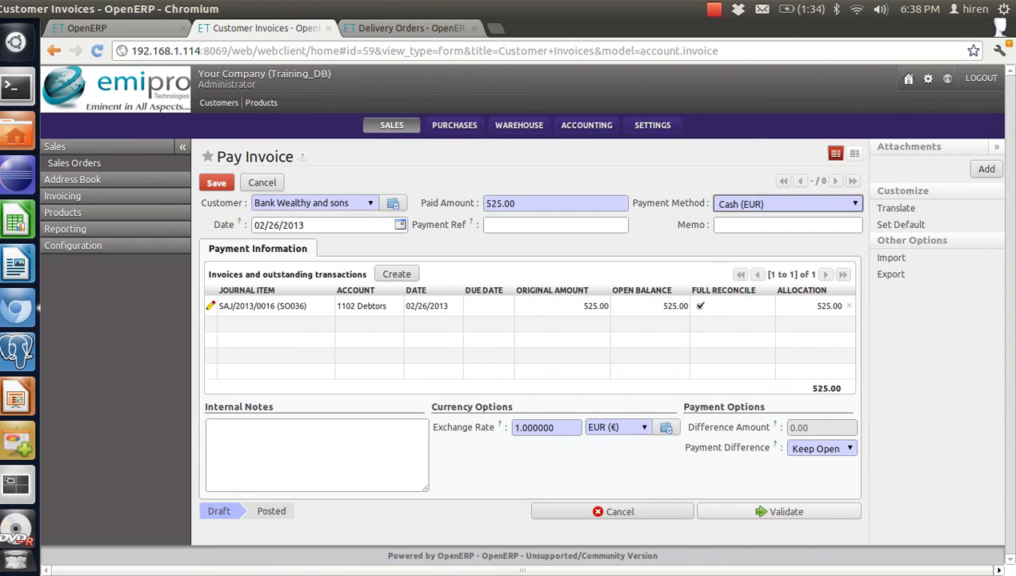
pyautogui.click(778, 512)
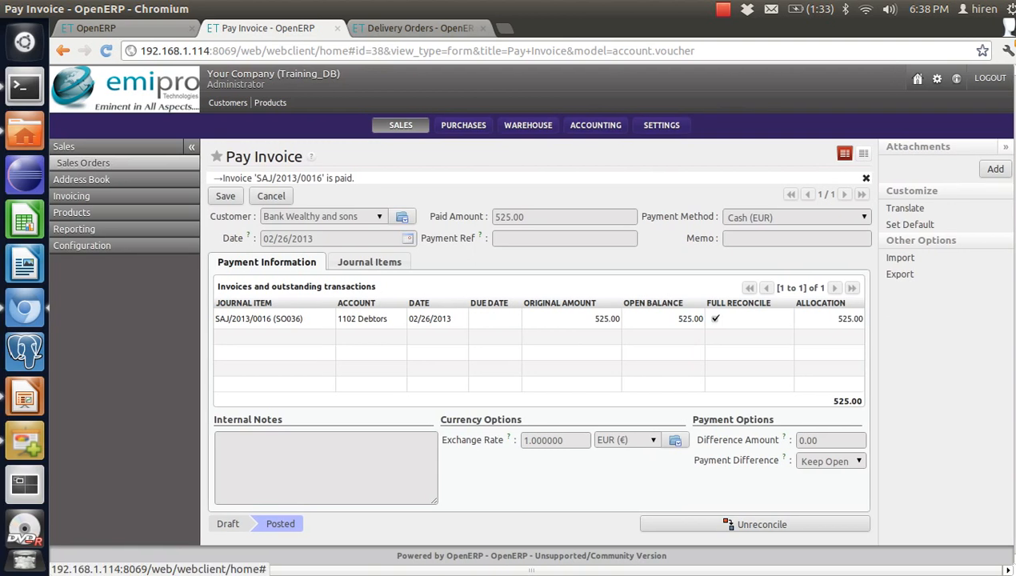
# - Create a new sales order with Camptocamp as the customer
pyautogui.click(83, 163)
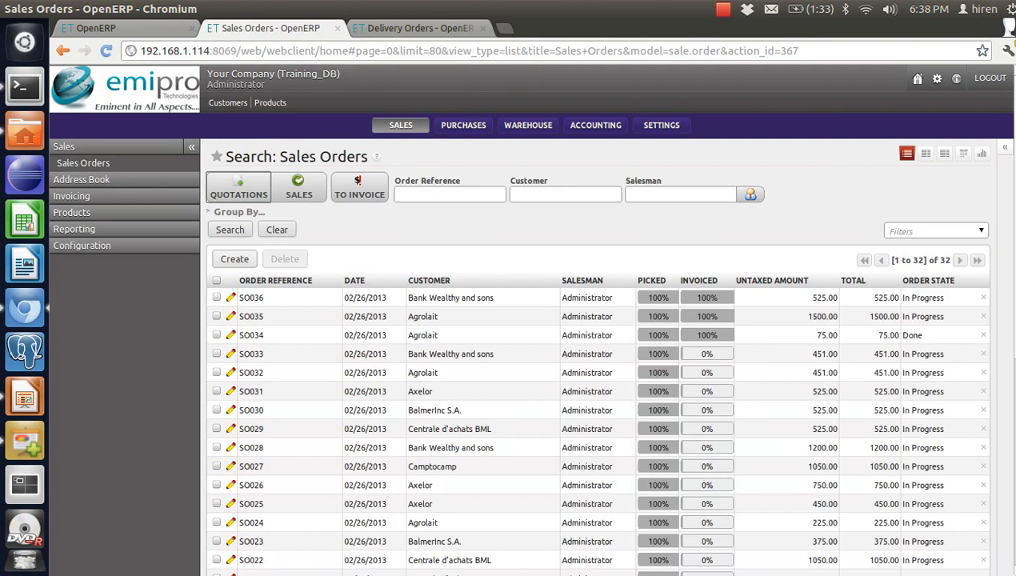
pyautogui.click(234, 259)
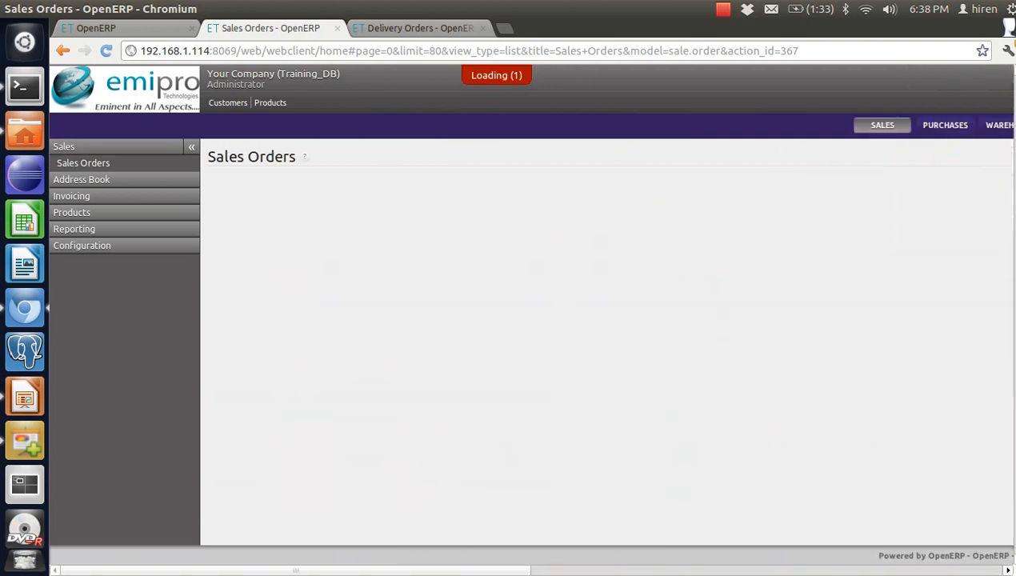
pyautogui.click(496, 269)
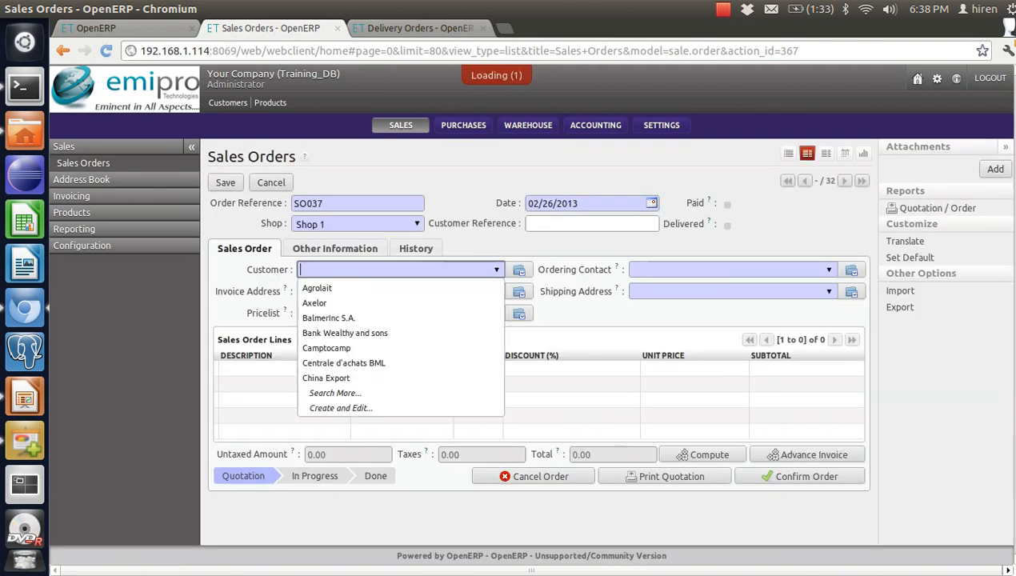
pyautogui.press('Down')
pyautogui.press('Down')
pyautogui.press('Down')
pyautogui.press('Down')
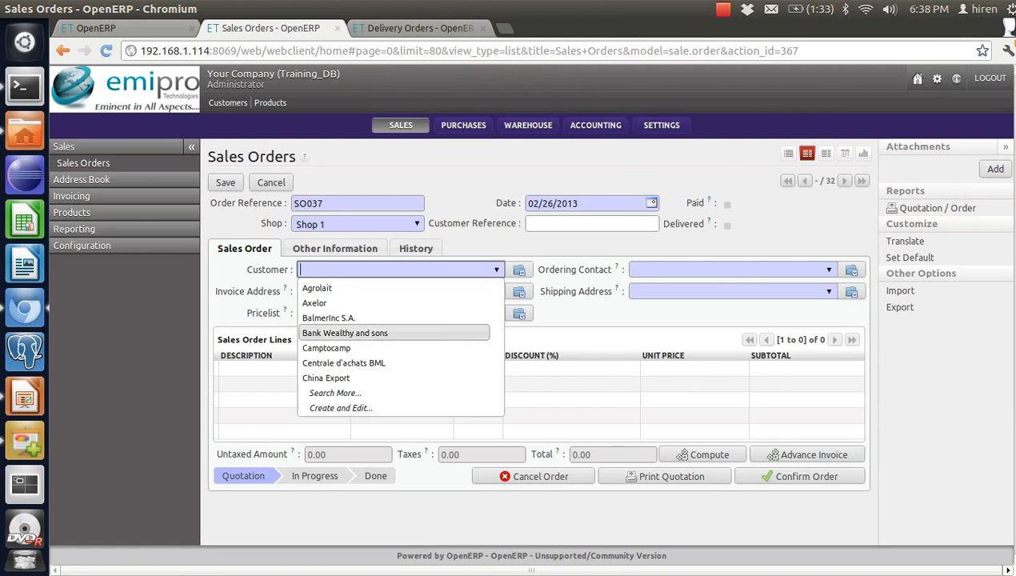
pyautogui.press('Return')
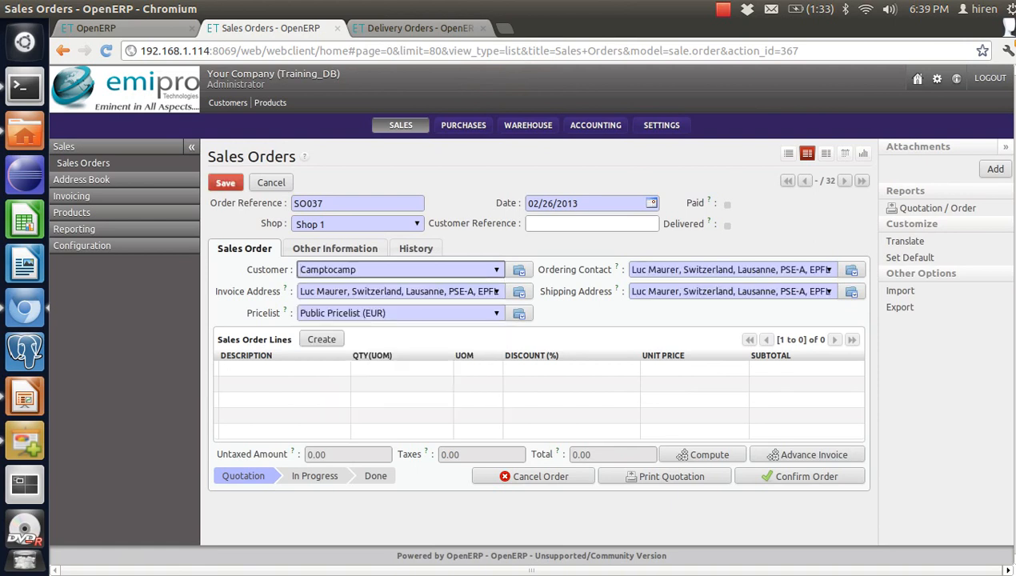
# - Add an order line for [CPU1] Processor AMD Athlon XP 1800+ with quantity 3, and save it to start another line
pyautogui.press('Return')
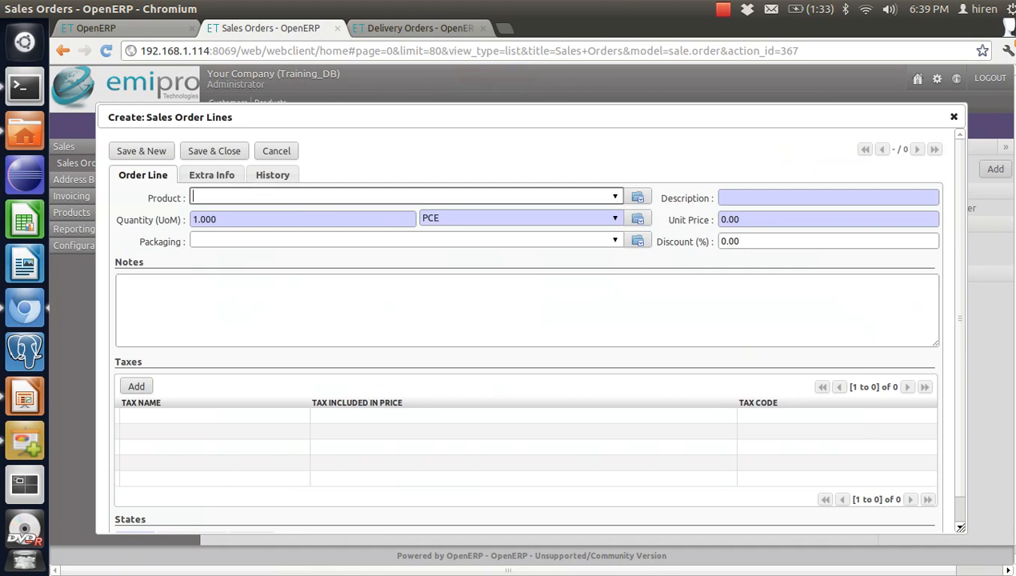
pyautogui.press('Down')
pyautogui.press('Down')
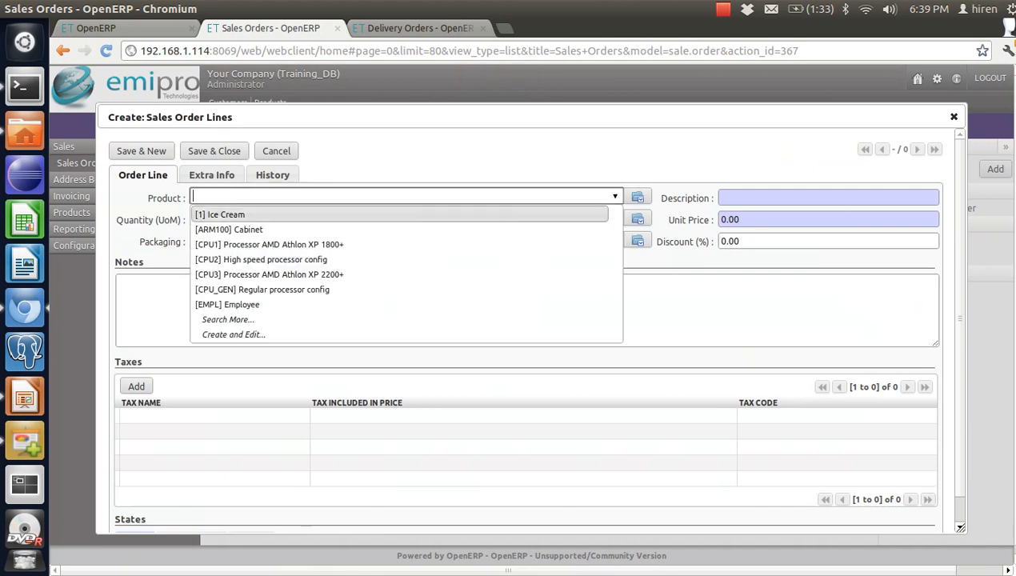
pyautogui.press('Down')
pyautogui.press('Down')
pyautogui.press('Return')
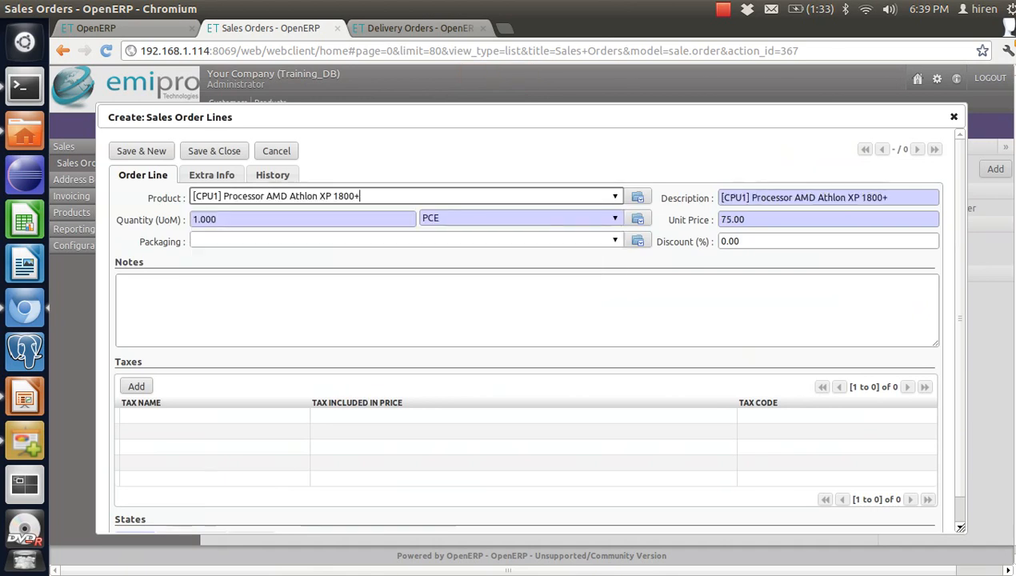
pyautogui.press('Tab')
pyautogui.write('3')
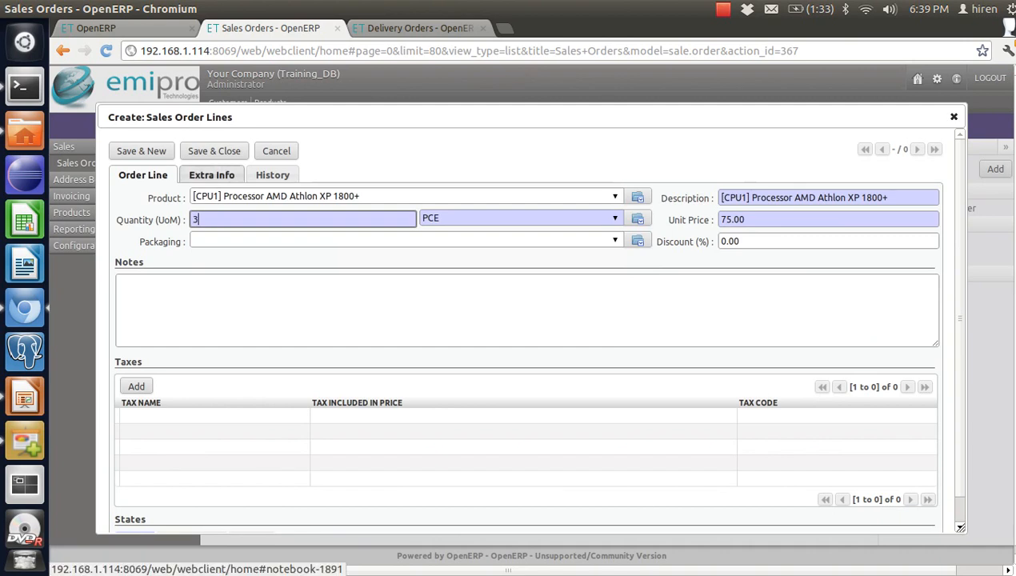
pyautogui.click(141, 150)
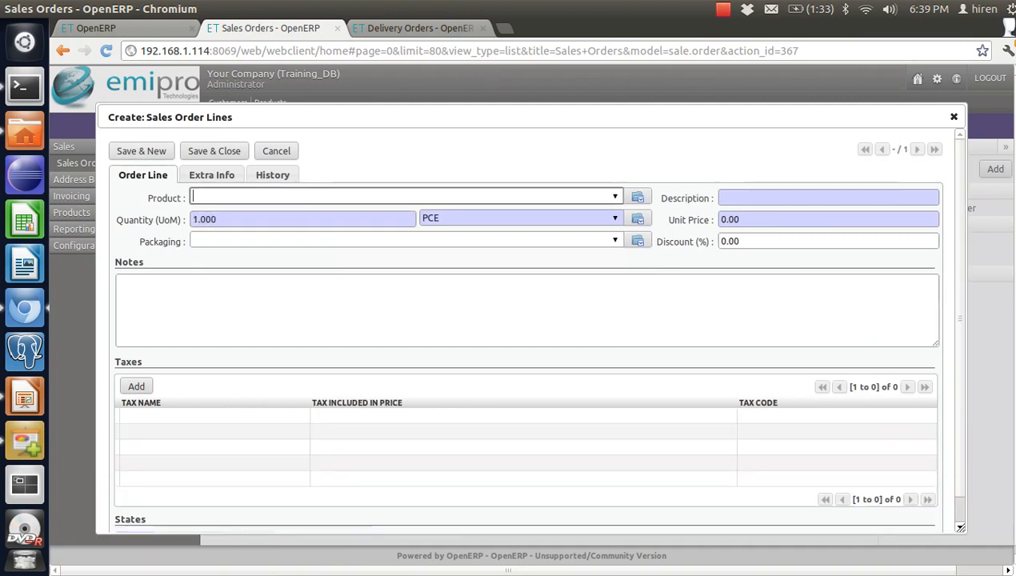
# - Add an order line for [CPU2] High speed processor config with quantity 2 and save it
pyautogui.press('Down')
pyautogui.press('Down')
pyautogui.press('Down')
pyautogui.press('Down')
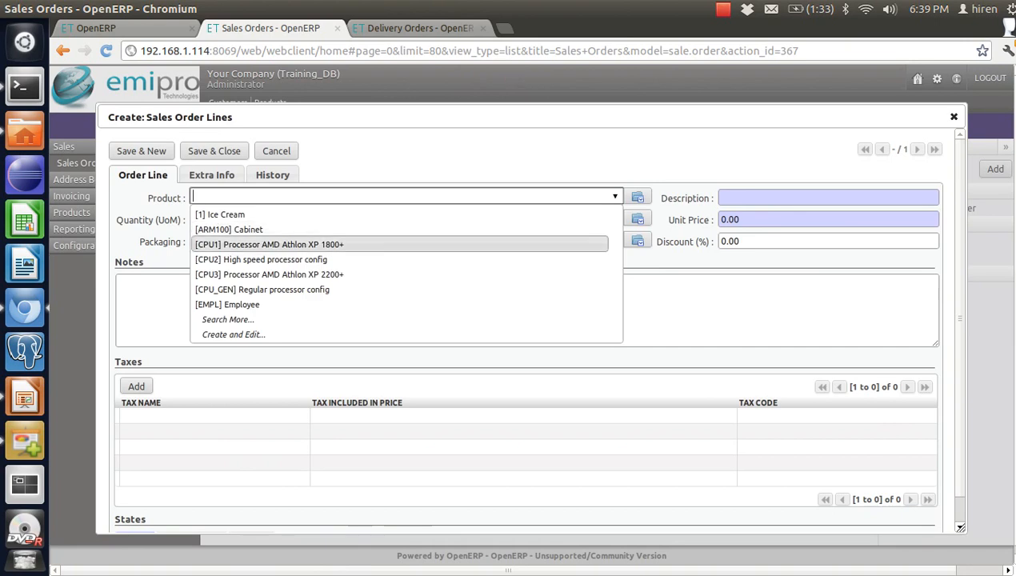
pyautogui.press('Down')
pyautogui.press('Return')
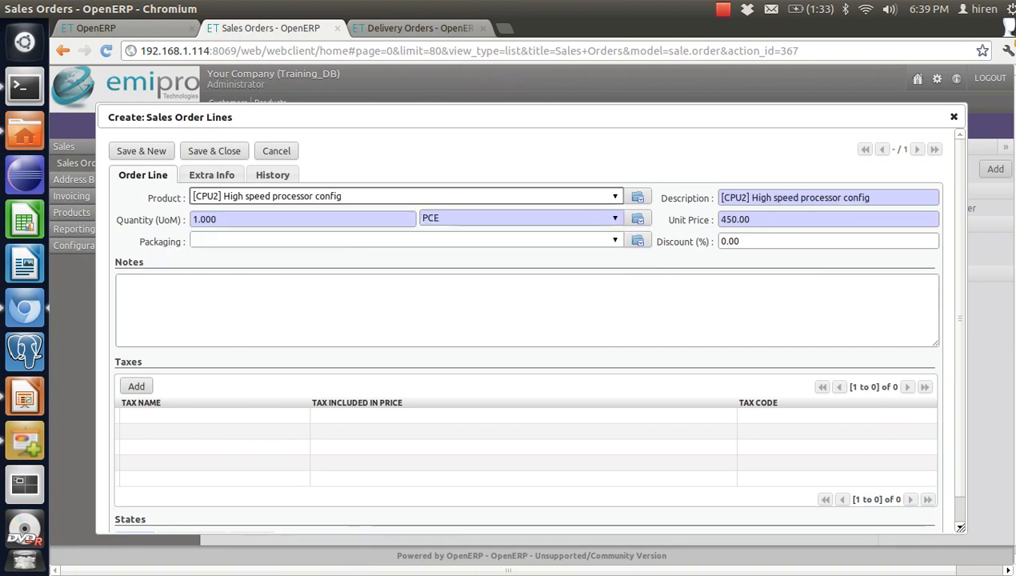
pyautogui.press('Tab')
pyautogui.write('2')
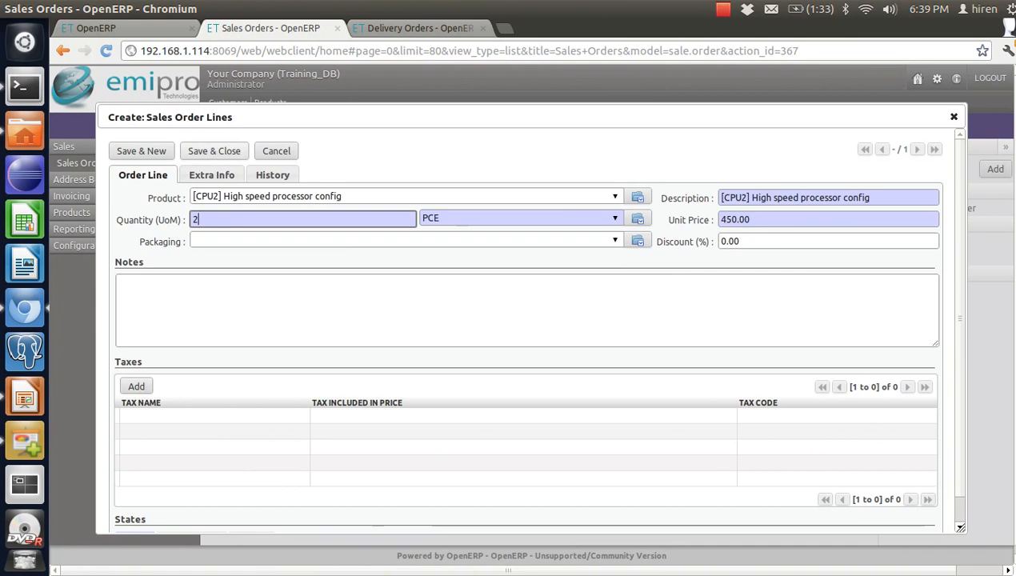
pyautogui.press('Return')
# - Set the order's invoice policy to Invoice based on deliveries and confirm the order
pyautogui.click(335, 248)
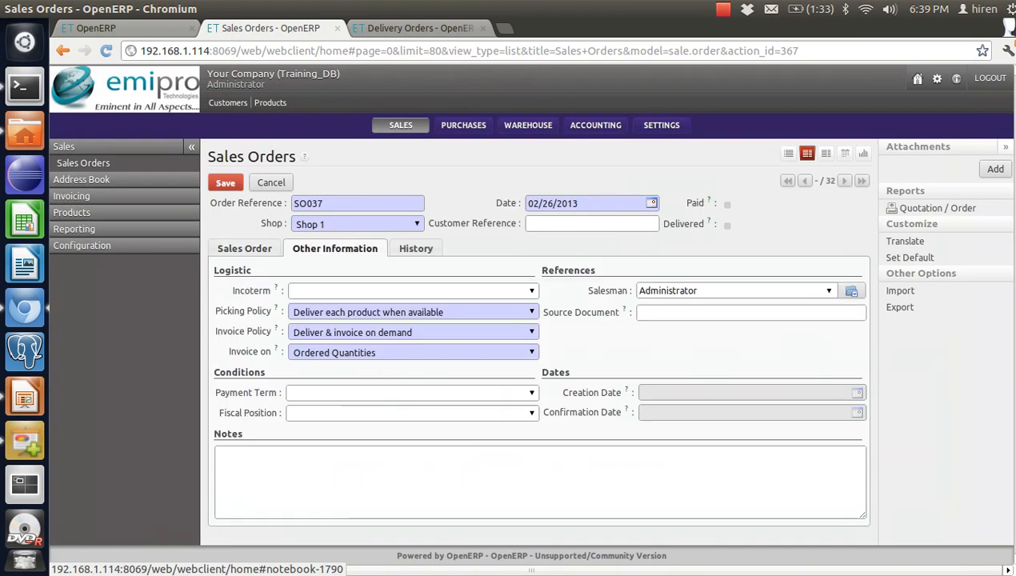
pyautogui.click(412, 332)
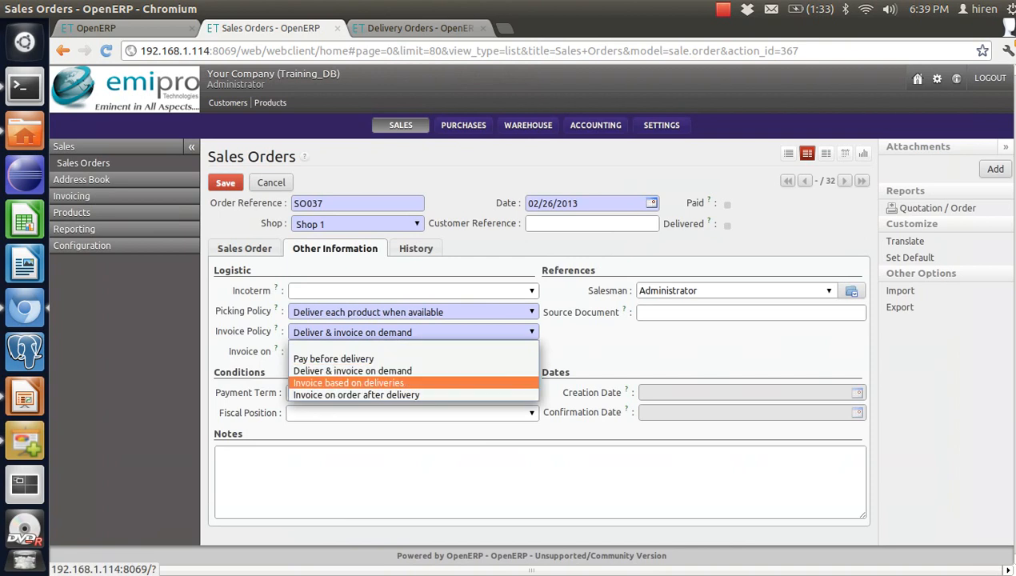
pyautogui.click(349, 382)
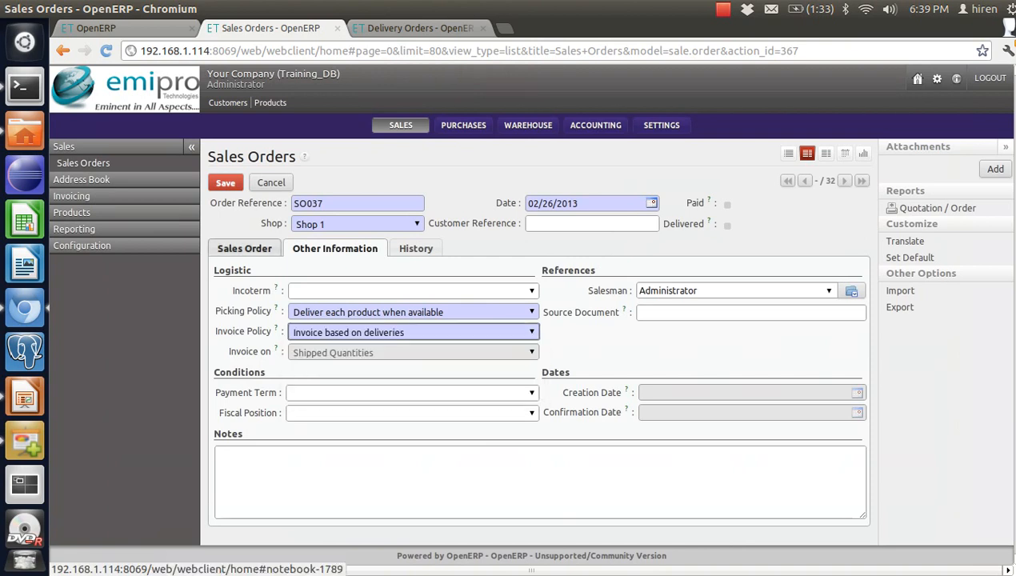
pyautogui.click(245, 248)
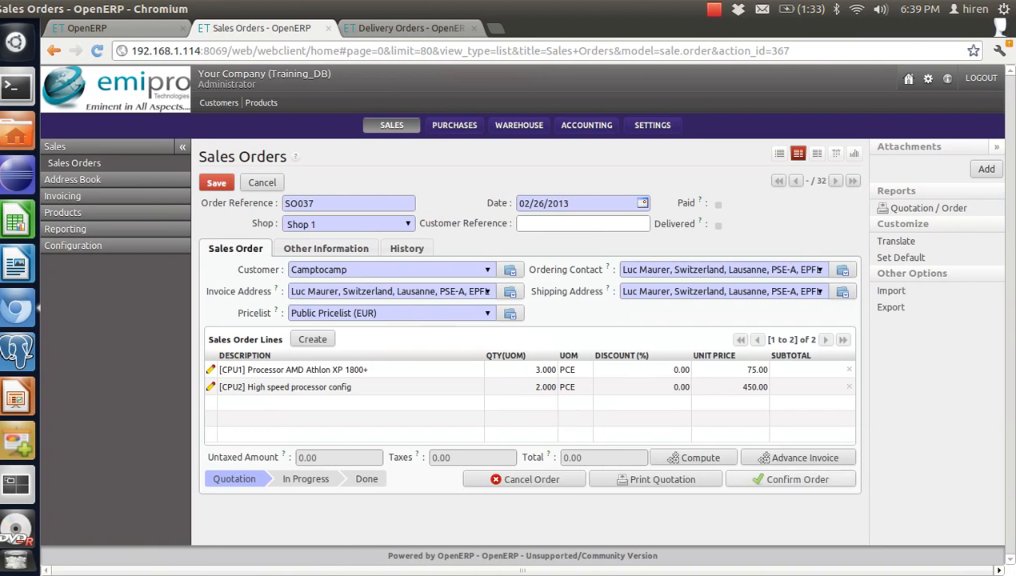
pyautogui.click(797, 479)
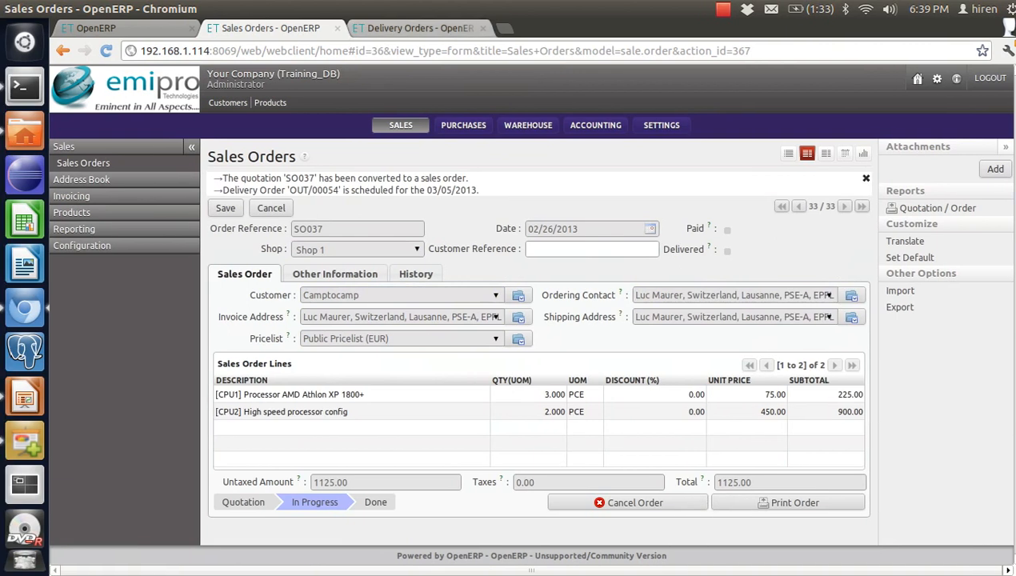
# - Refresh the delivery orders list, open the Camptocamp delivery order for SO037 and make it ready to process
pyautogui.click(416, 28)
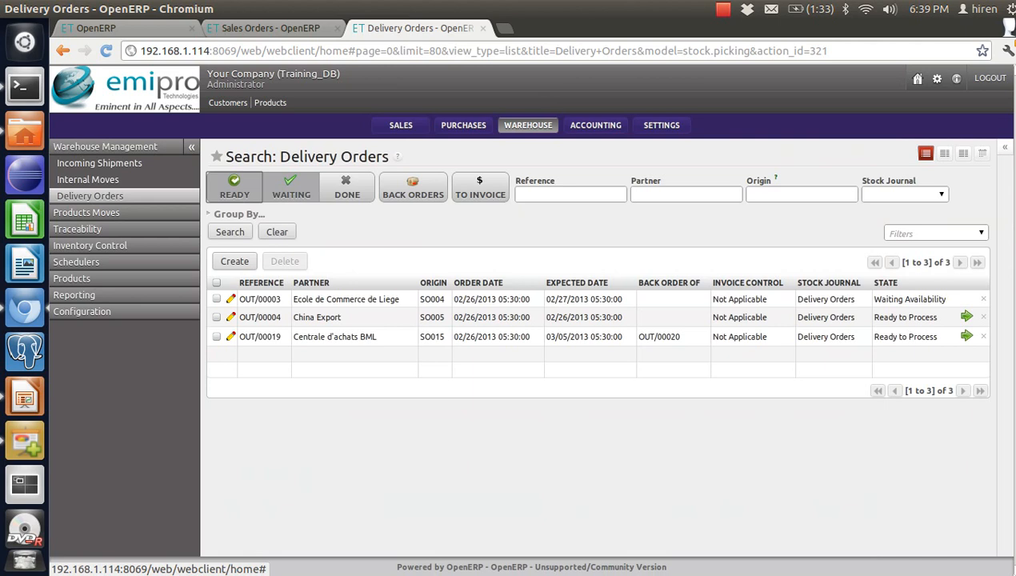
pyautogui.click(89, 196)
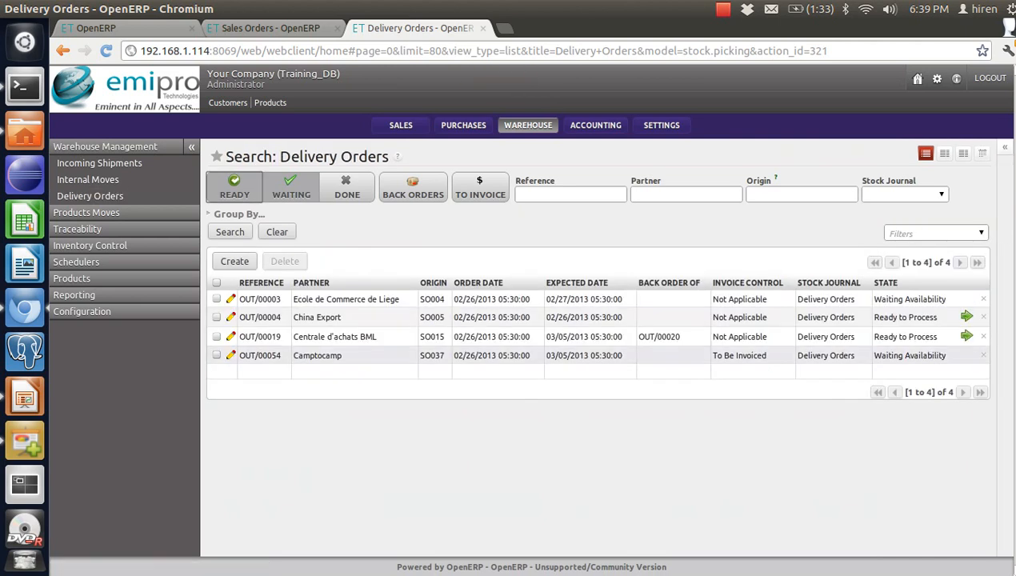
pyautogui.click(270, 28)
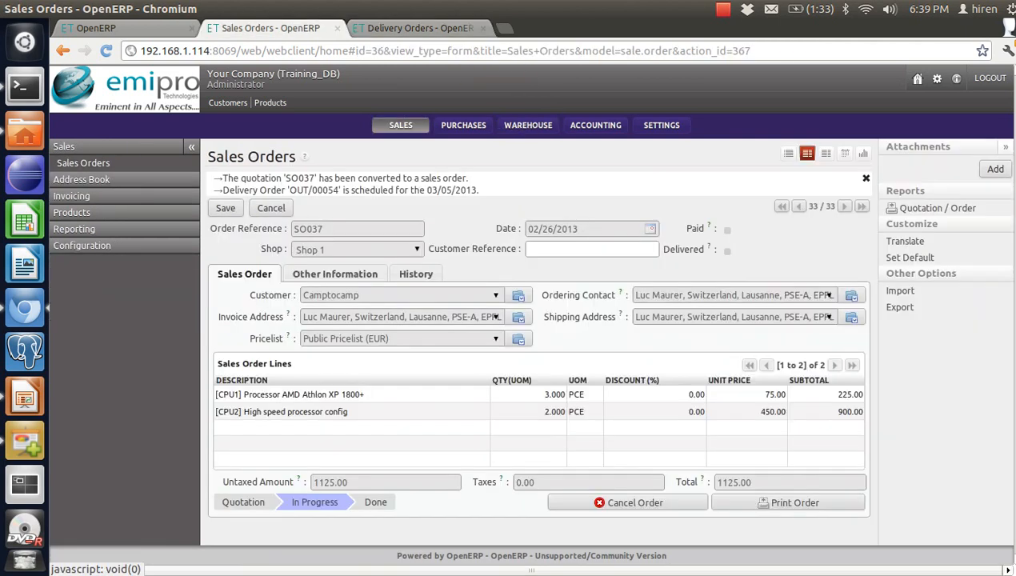
pyautogui.click(416, 28)
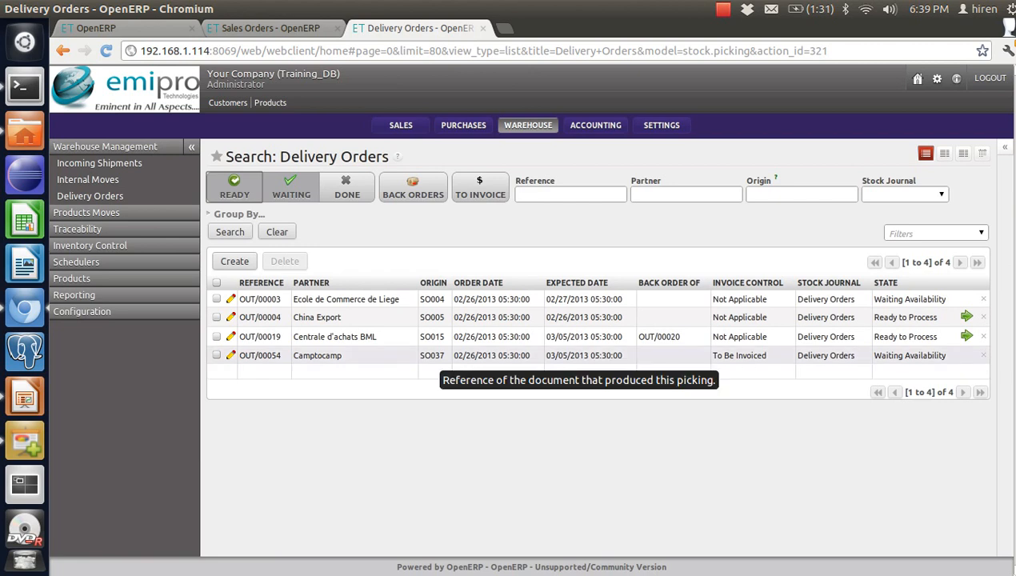
pyautogui.click(432, 356)
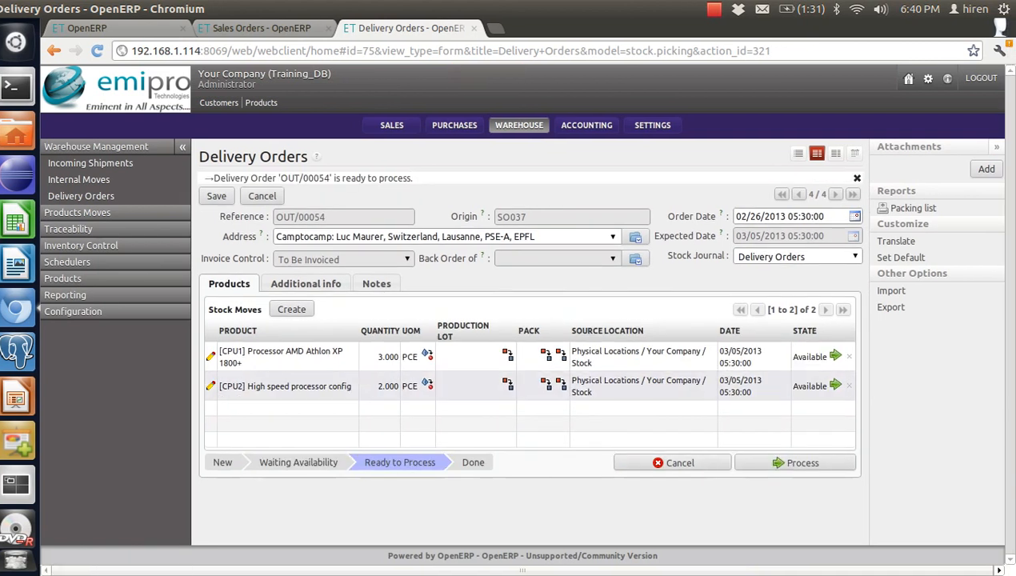
# - Process the delivery partially, setting the [CPU1] Processor AMD Athlon XP 1800+ quantity to 0, and validate it
pyautogui.click(794, 462)
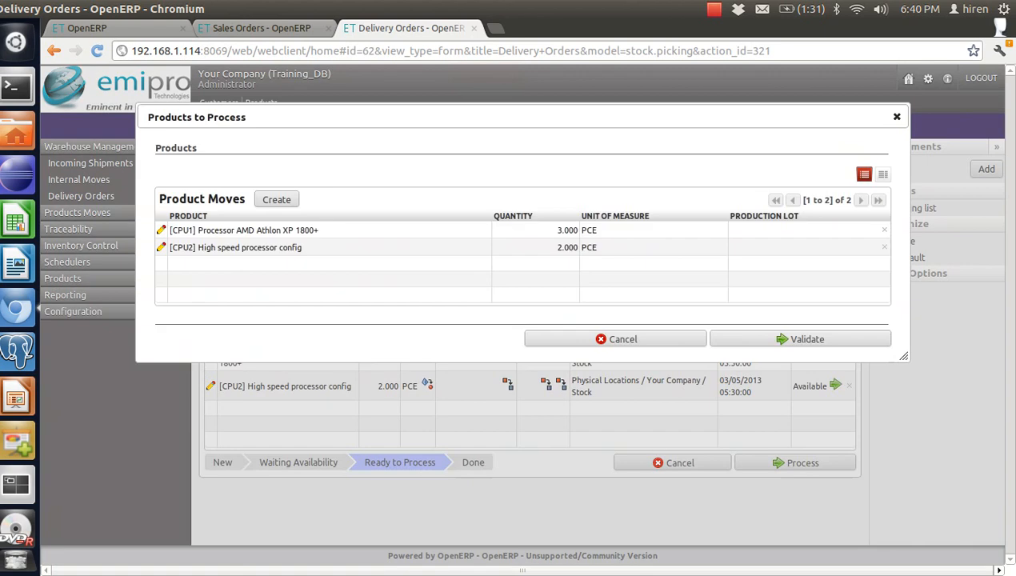
pyautogui.click(240, 230)
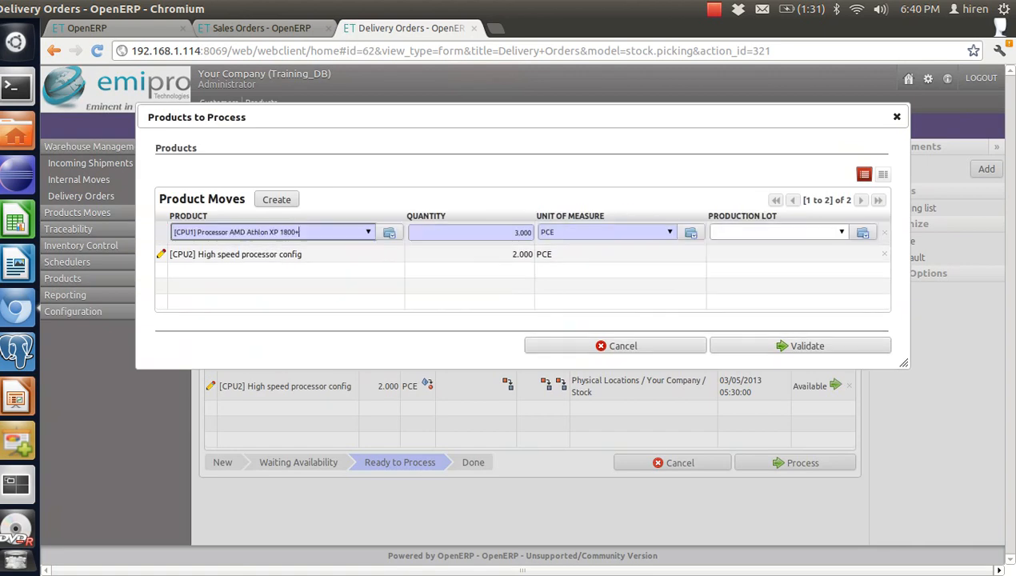
pyautogui.click(515, 232)
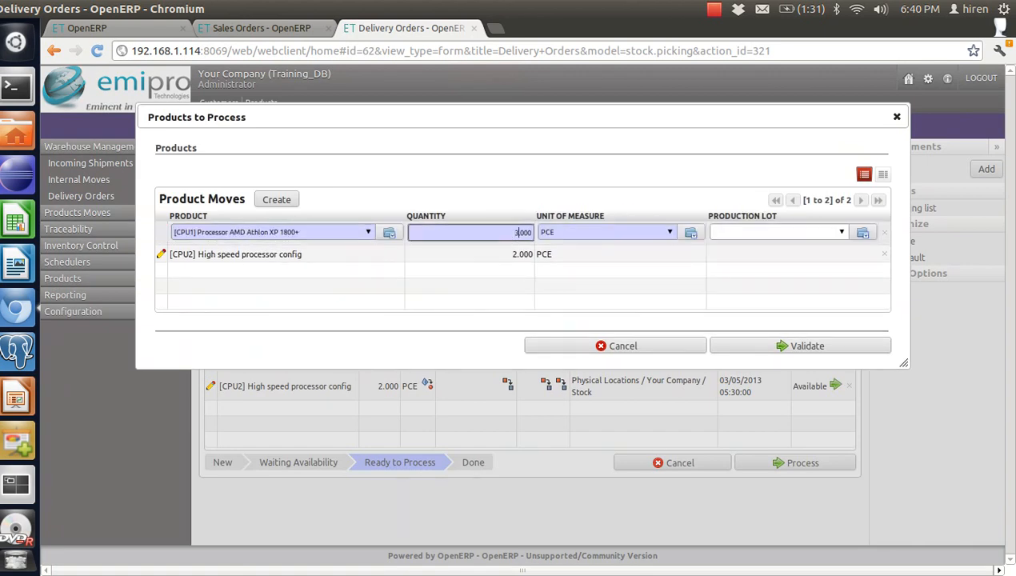
pyautogui.press('BackSpace')
pyautogui.write('0')
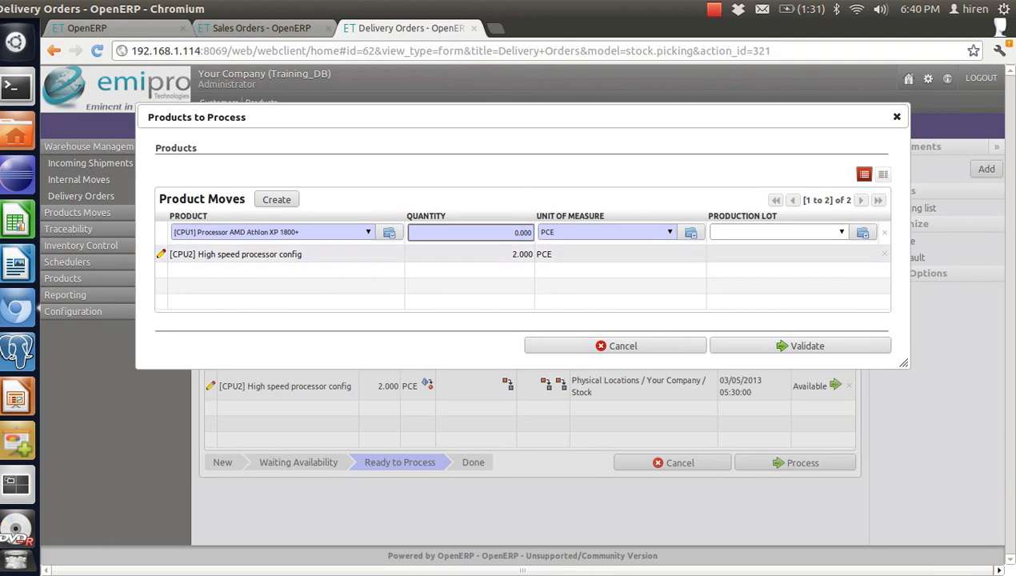
pyautogui.press('Tab')
pyautogui.press('Tab')
pyautogui.press('Return')
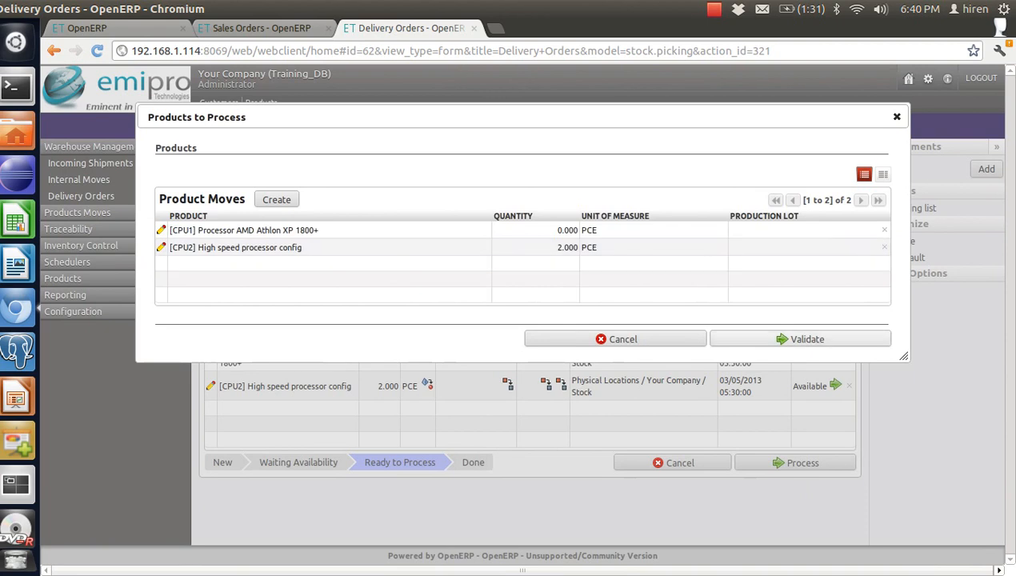
pyautogui.click(800, 339)
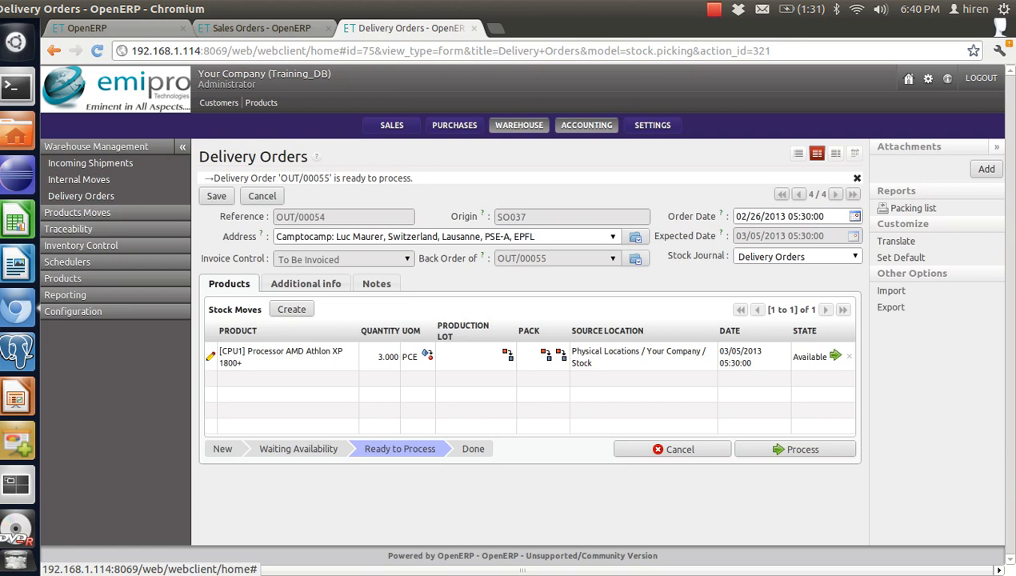
# - Examine the customer invoices list for an invoice originating from sales order SO037
pyautogui.click(586, 124)
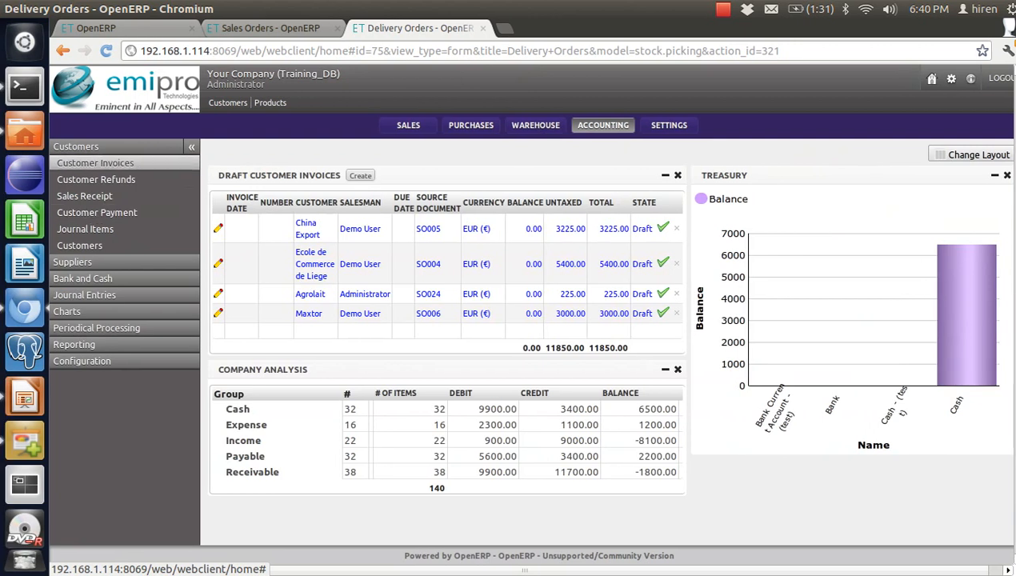
pyautogui.click(95, 162)
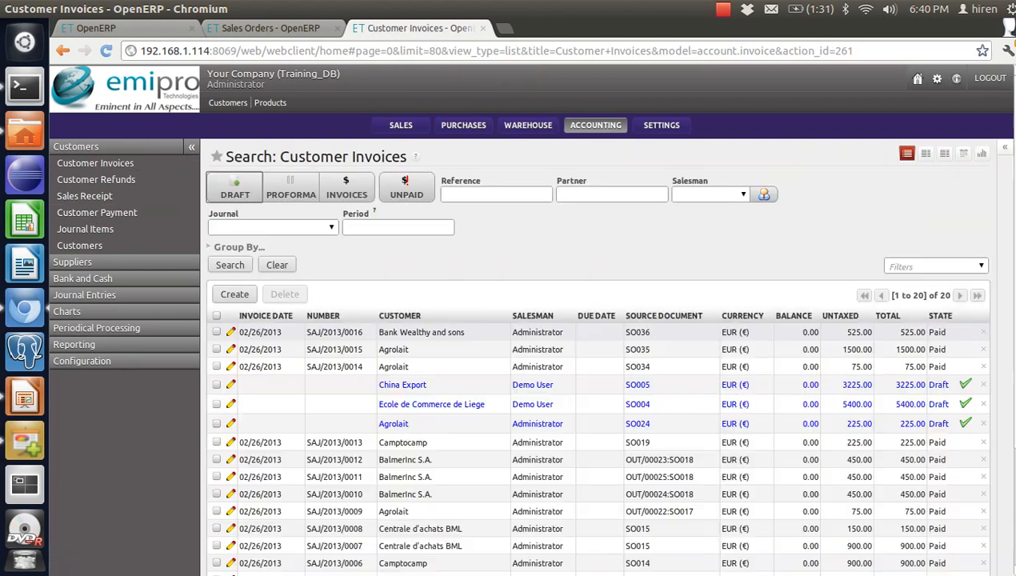
pyautogui.scroll(-5, 512, 360)
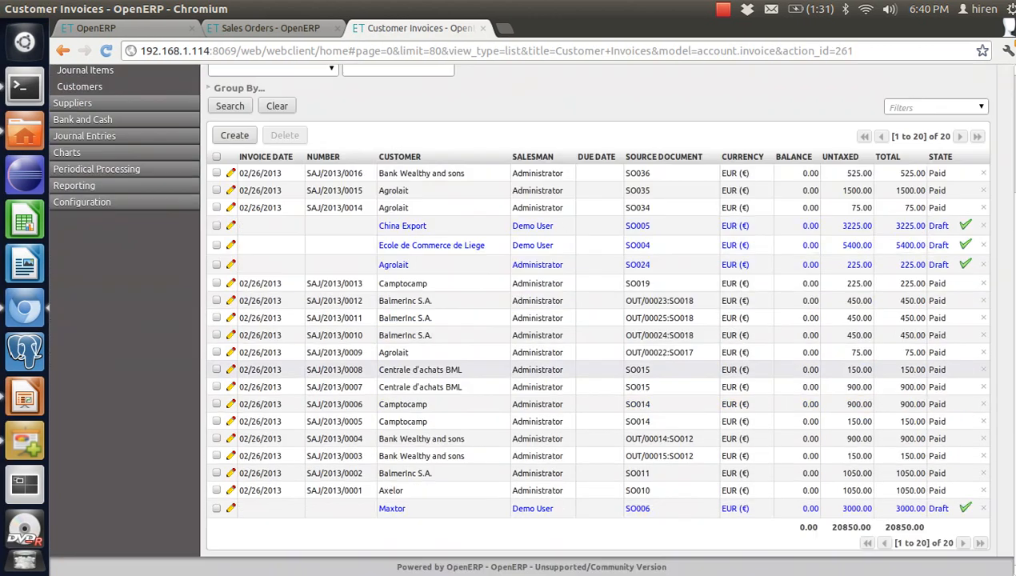
pyautogui.scroll(4, 512, 360)
pyautogui.click(264, 28)
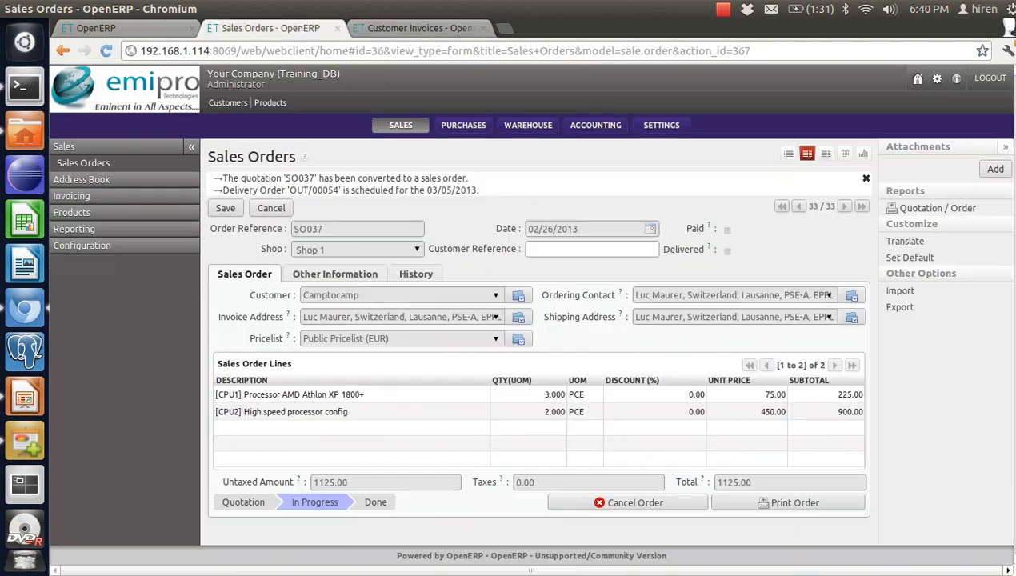
pyautogui.click(416, 28)
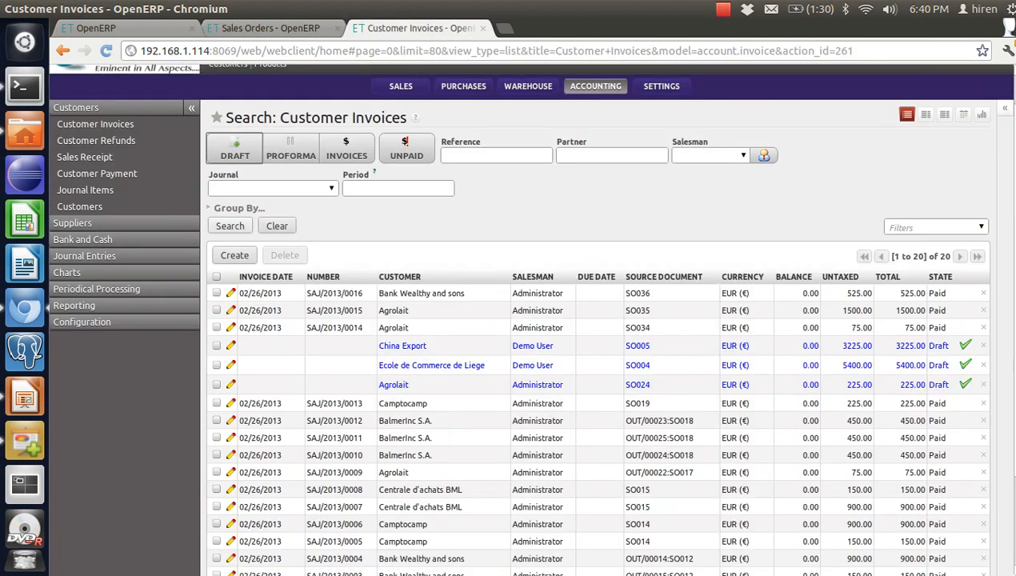
pyautogui.scroll(-3, 512, 360)
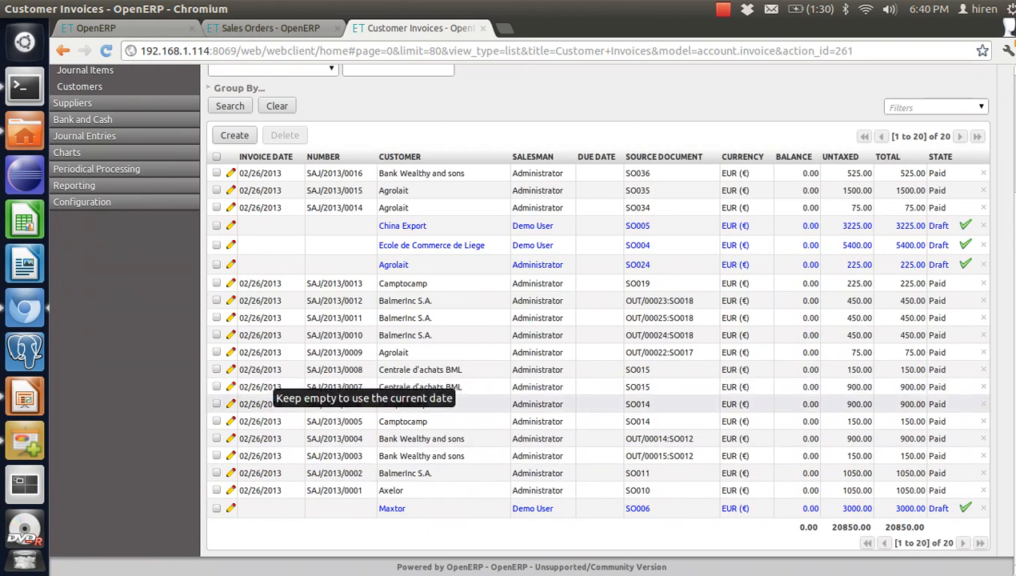
pyautogui.scroll(4, 264, 404)
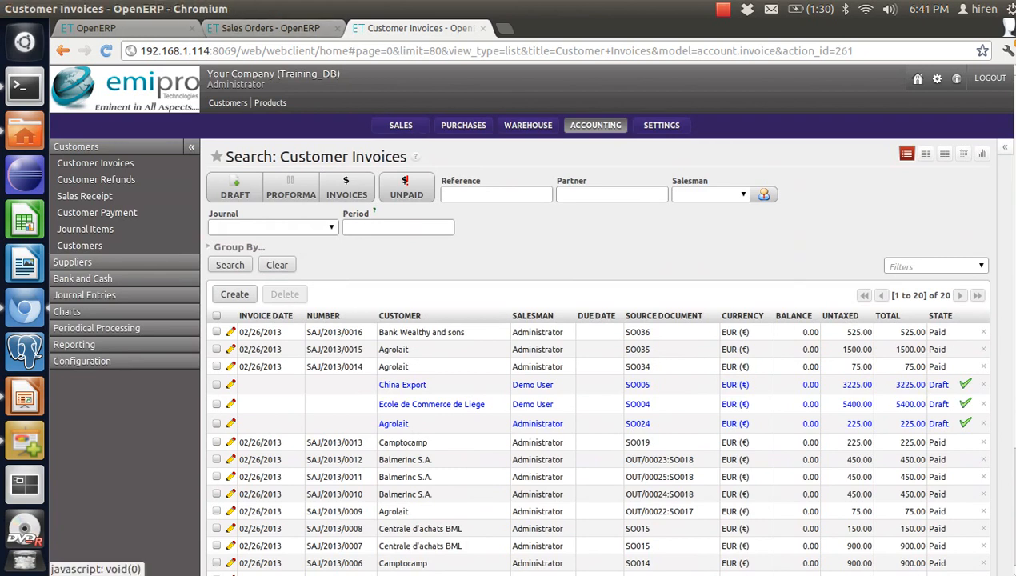
pyautogui.click(715, 9)
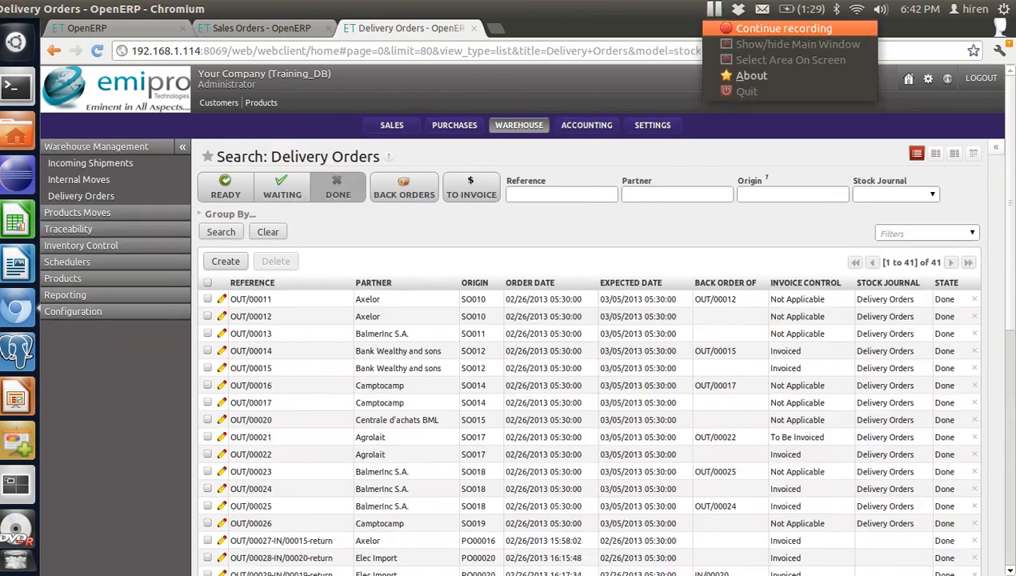
pyautogui.click(752, 14)
# - Open the completed delivery order OUT/00055 for SO037, create its invoice in the Sales Journal and validate the invoice
pyautogui.scroll(-6, 596, 320)
pyautogui.scroll(-4, 336, 304)
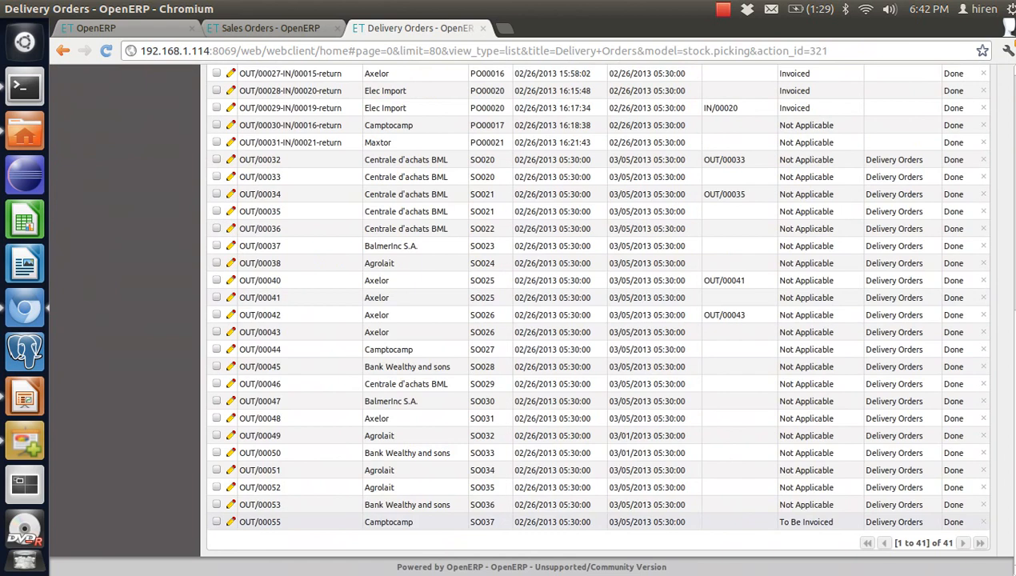
pyautogui.click(389, 522)
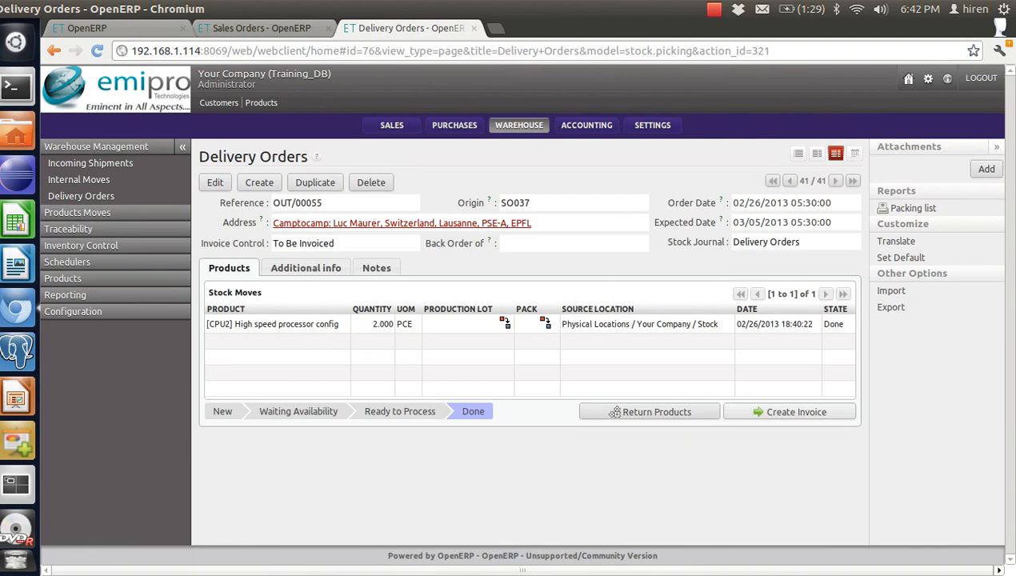
pyautogui.click(789, 412)
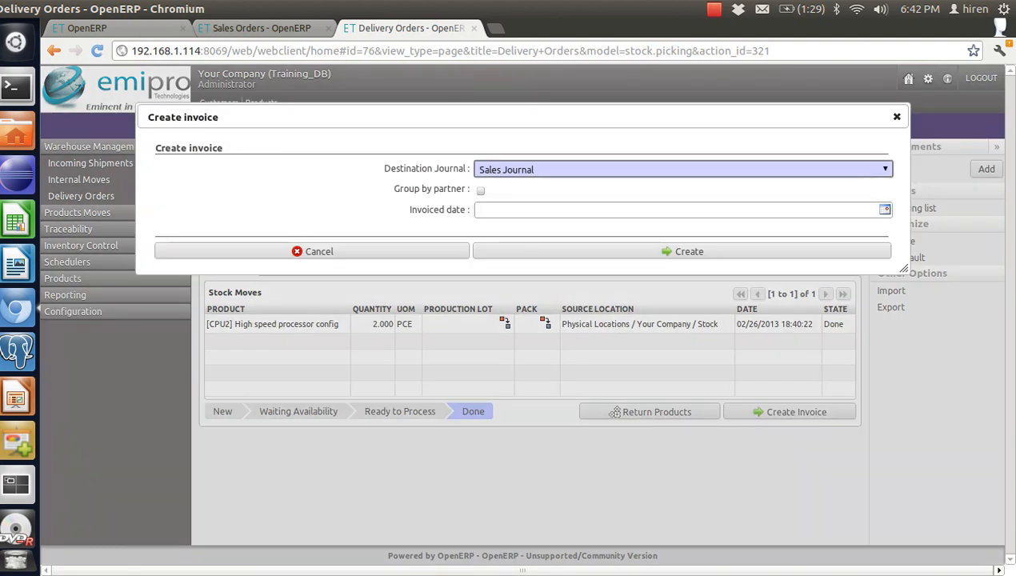
pyautogui.click(688, 251)
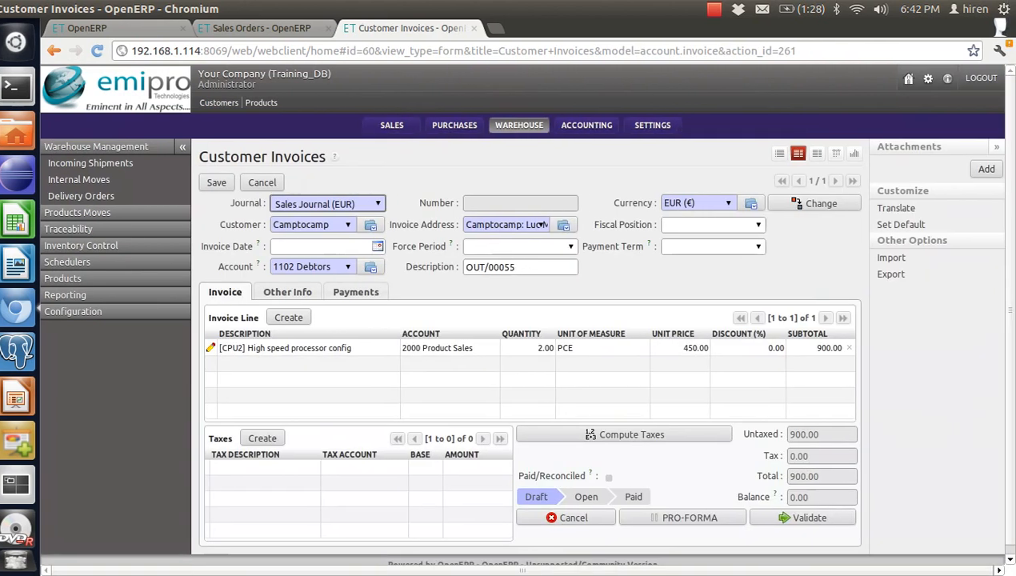
pyautogui.click(802, 517)
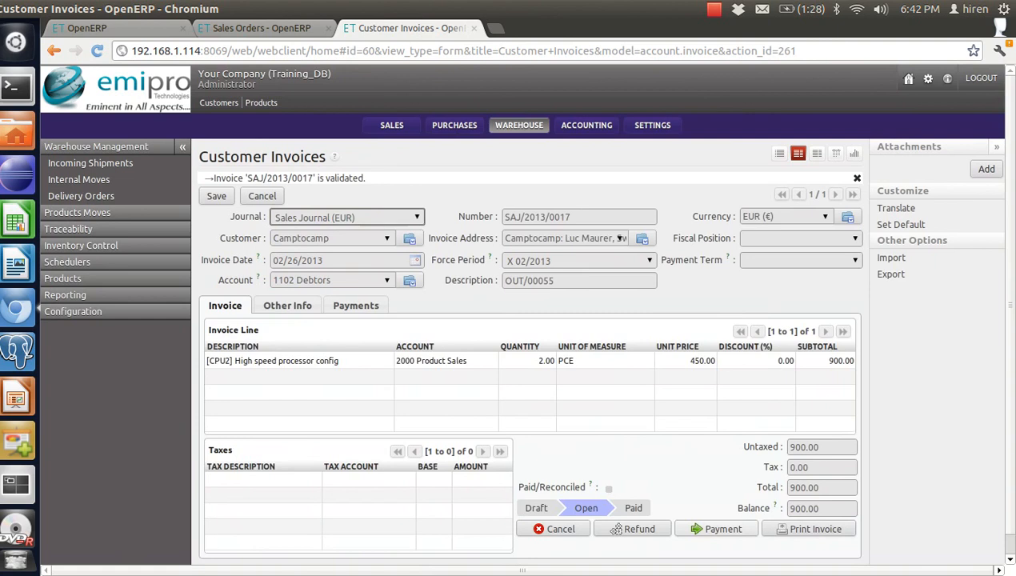
# - Register the payment of the validated OUT/00055 invoice with the Cash (EUR) payment method and validate it
pyautogui.click(717, 529)
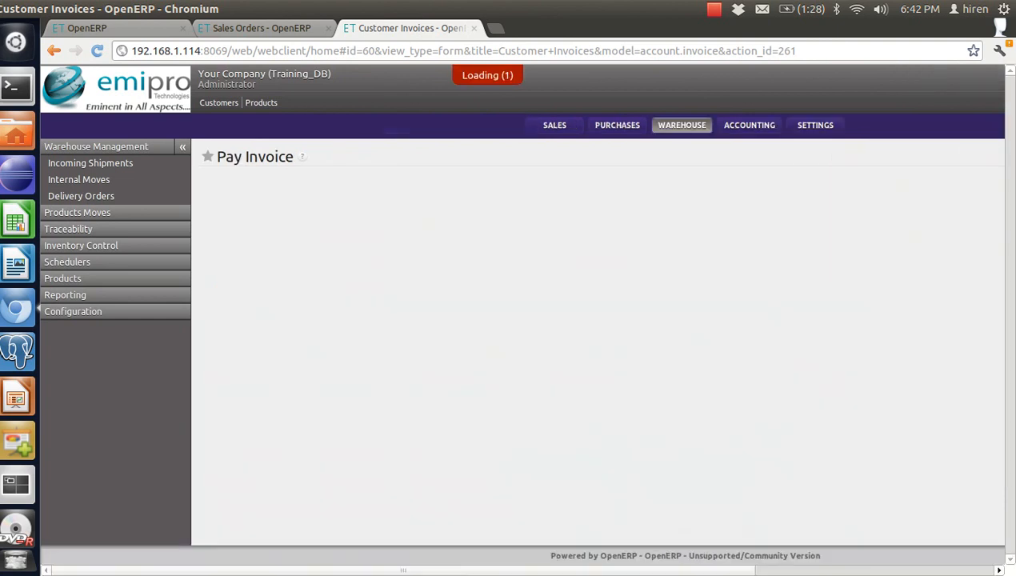
pyautogui.click(788, 203)
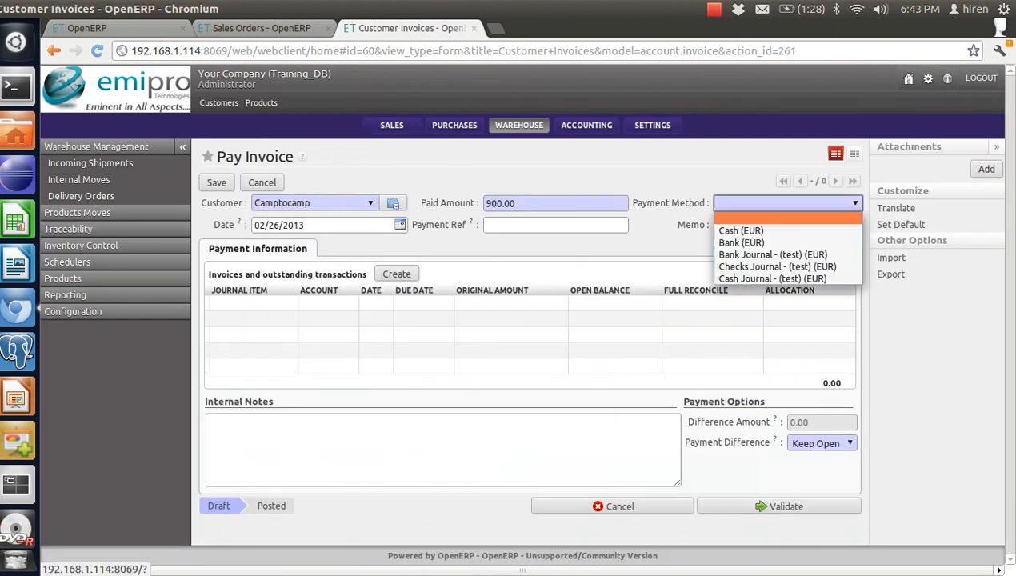
pyautogui.click(741, 230)
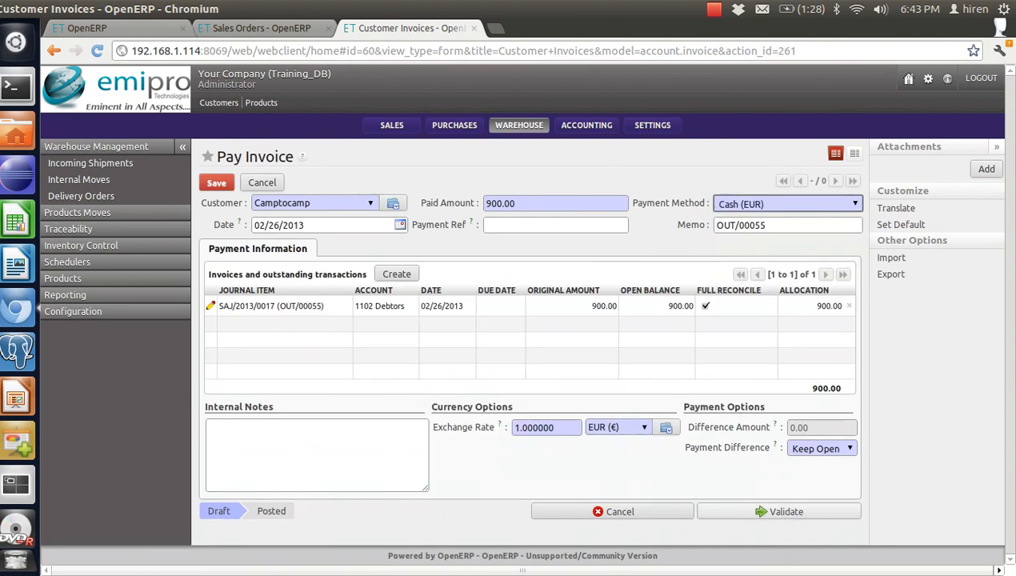
pyautogui.click(779, 511)
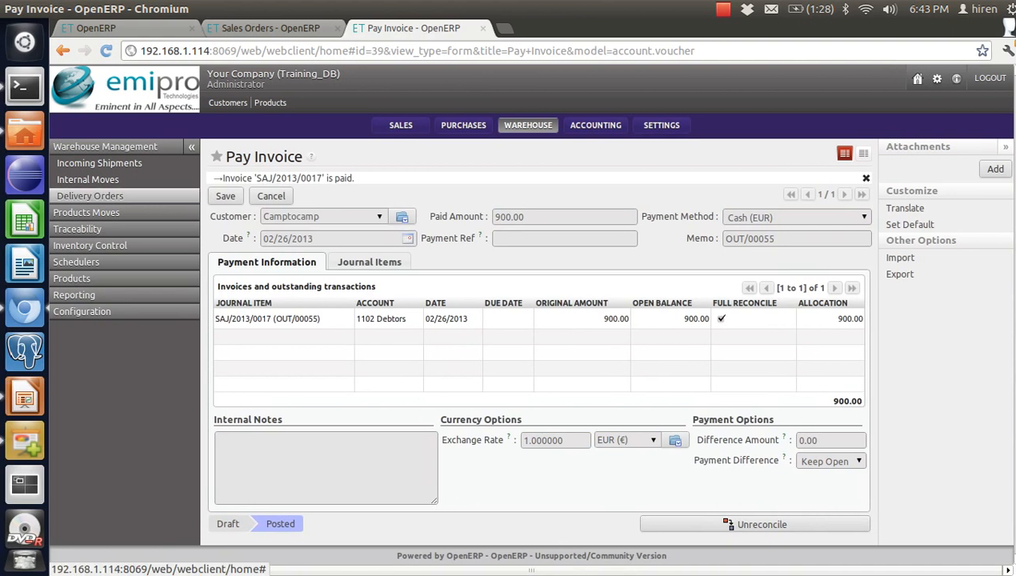
# - Open the remaining Camptocamp delivery order OUT/00054 for SO037, process it in full and validate the product moves
pyautogui.click(89, 195)
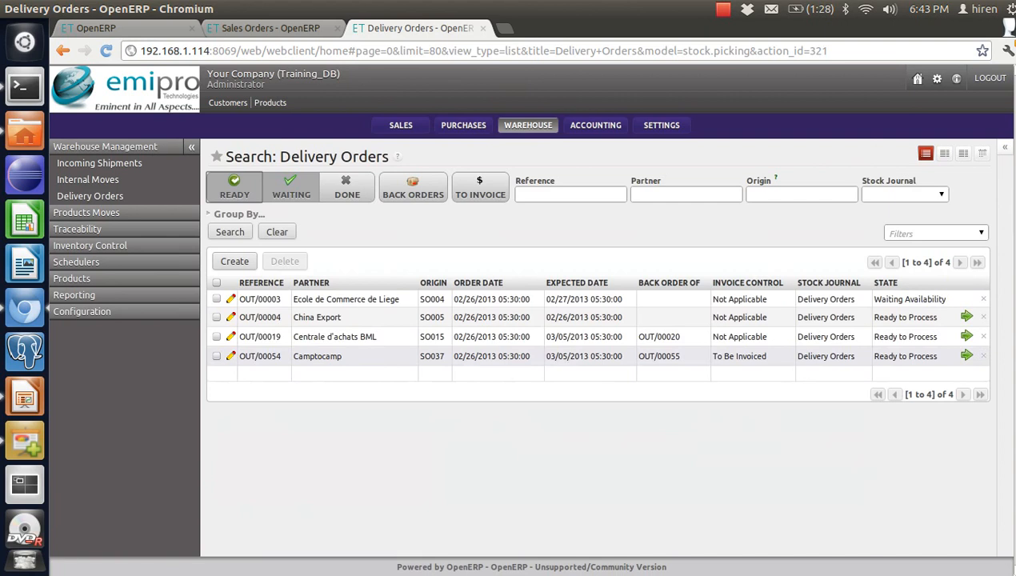
pyautogui.click(317, 356)
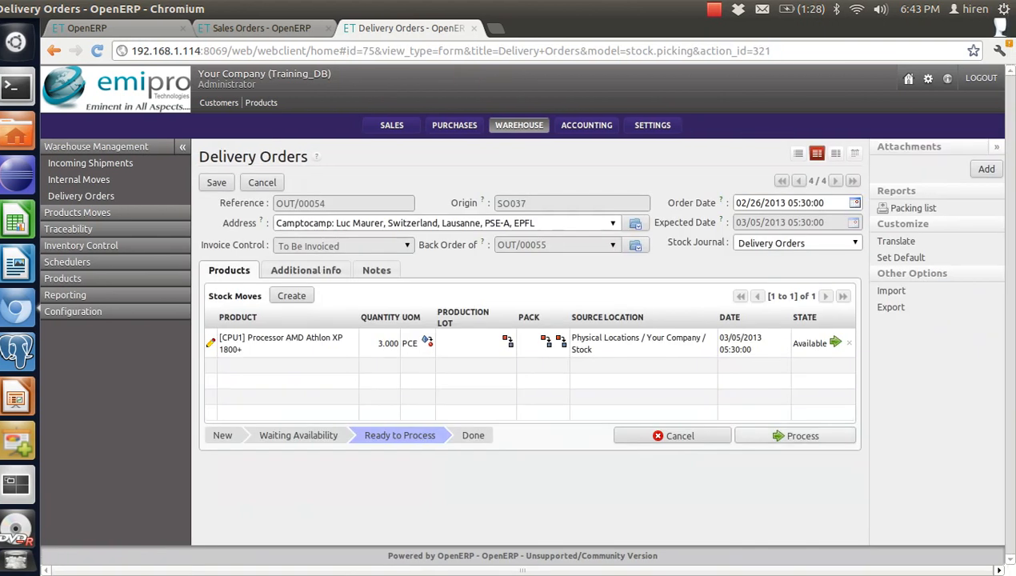
pyautogui.click(802, 435)
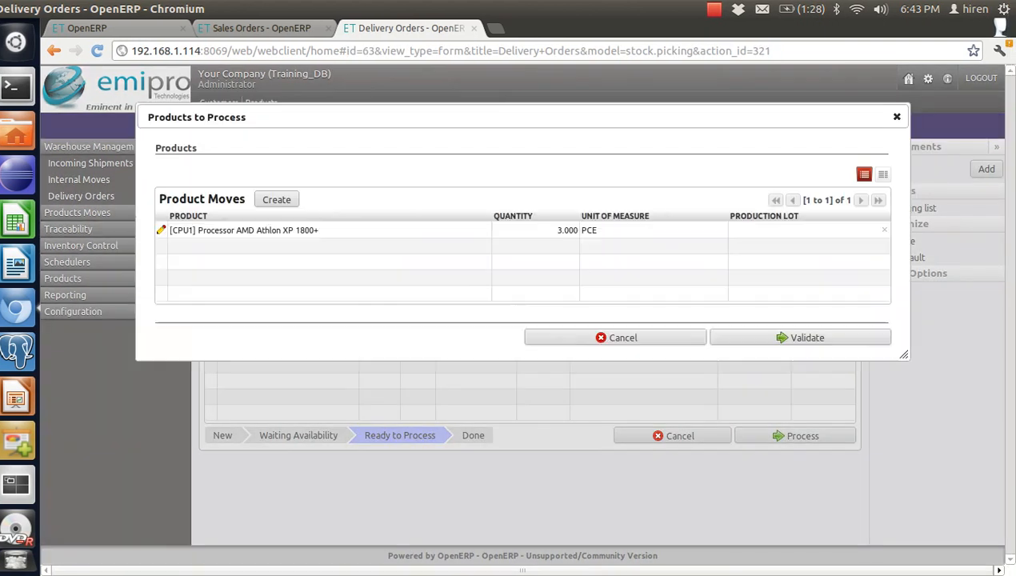
pyautogui.click(799, 337)
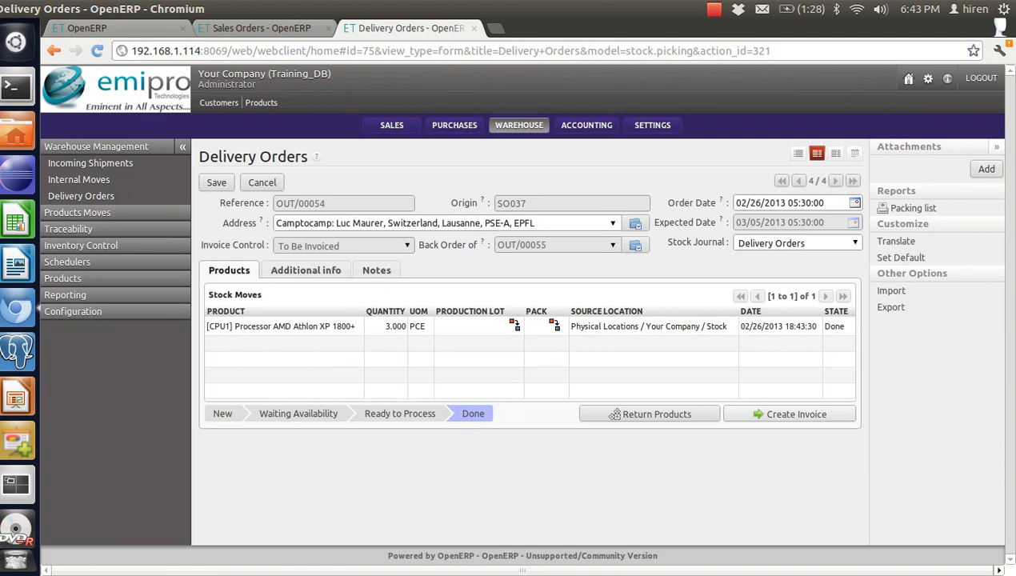
# - Create the invoice for delivery order OUT/00054 in the Sales Journal and validate the resulting draft invoice
pyautogui.click(790, 414)
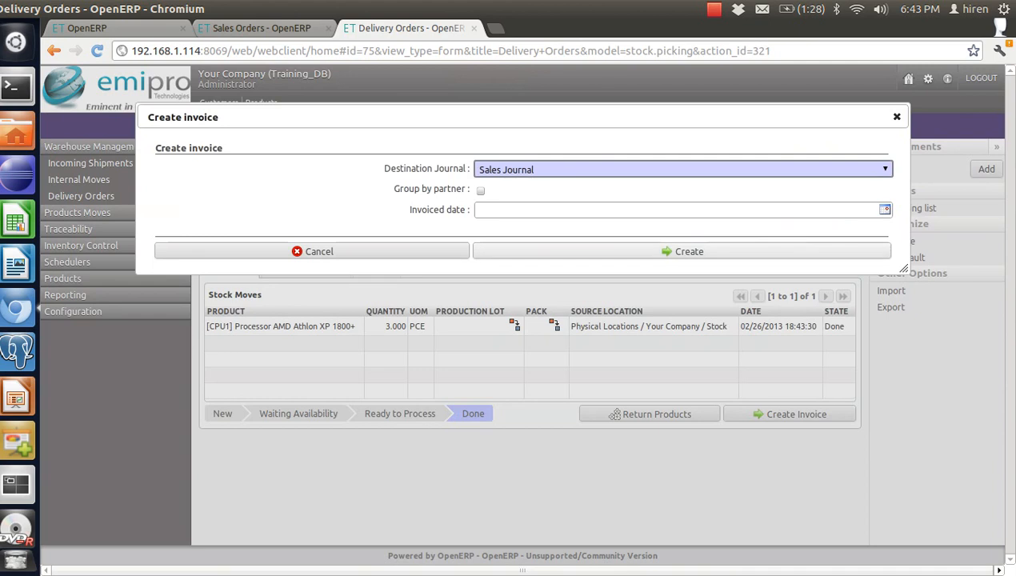
pyautogui.press('Return')
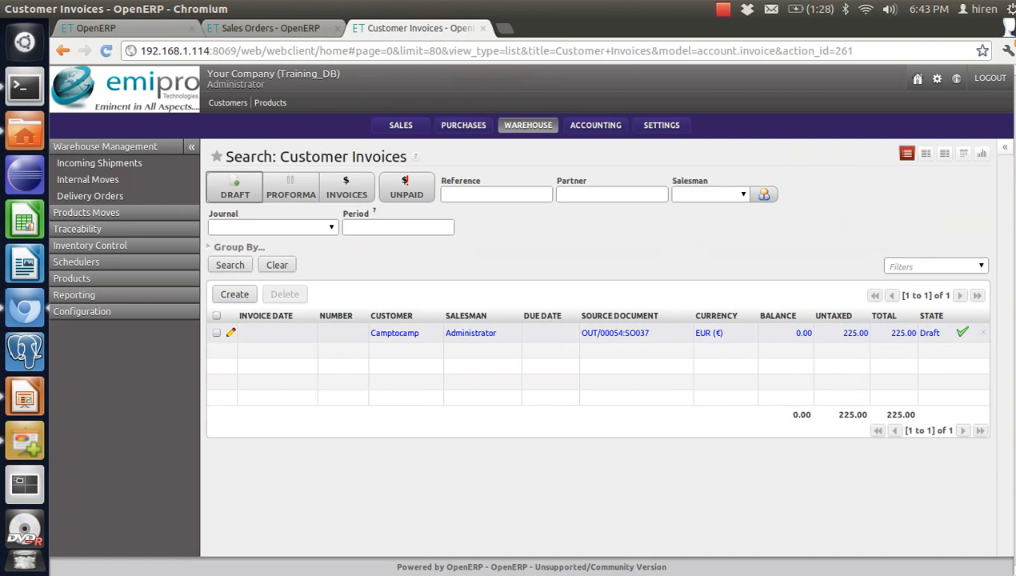
pyautogui.click(544, 333)
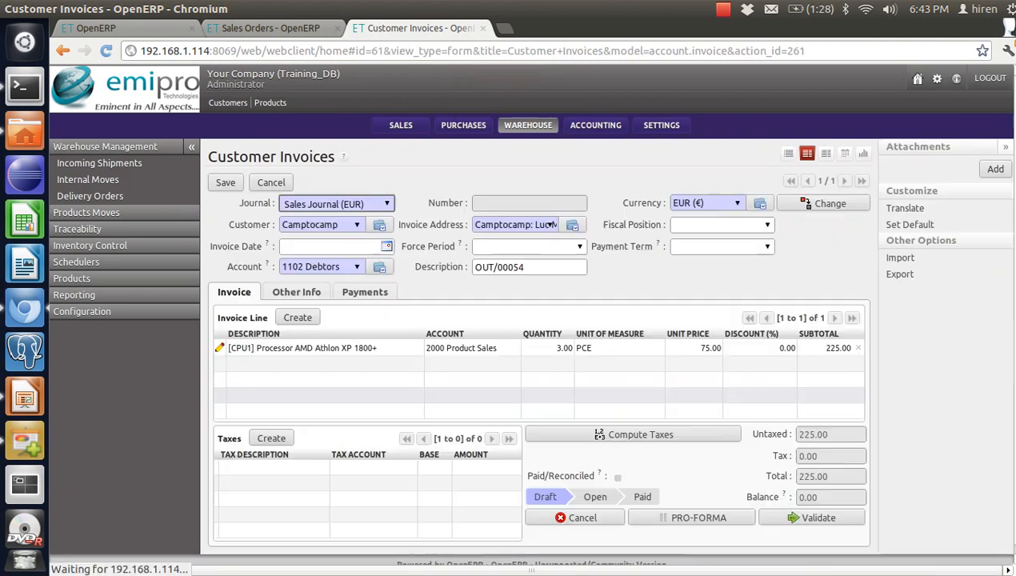
pyautogui.click(802, 518)
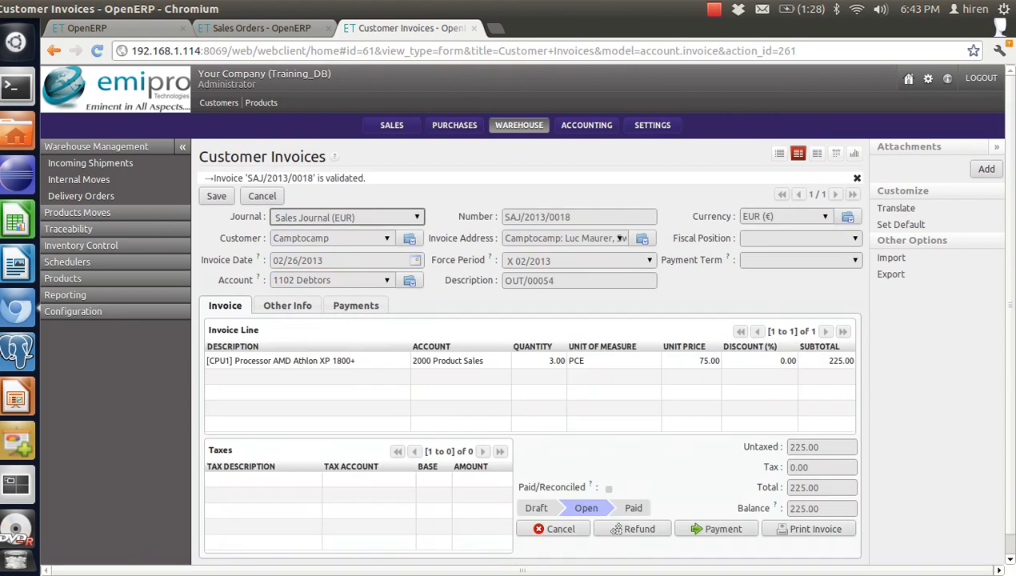
# - Register the payment of the OUT/00054 invoice with the Cash (EUR) payment method and validate it
pyautogui.click(716, 529)
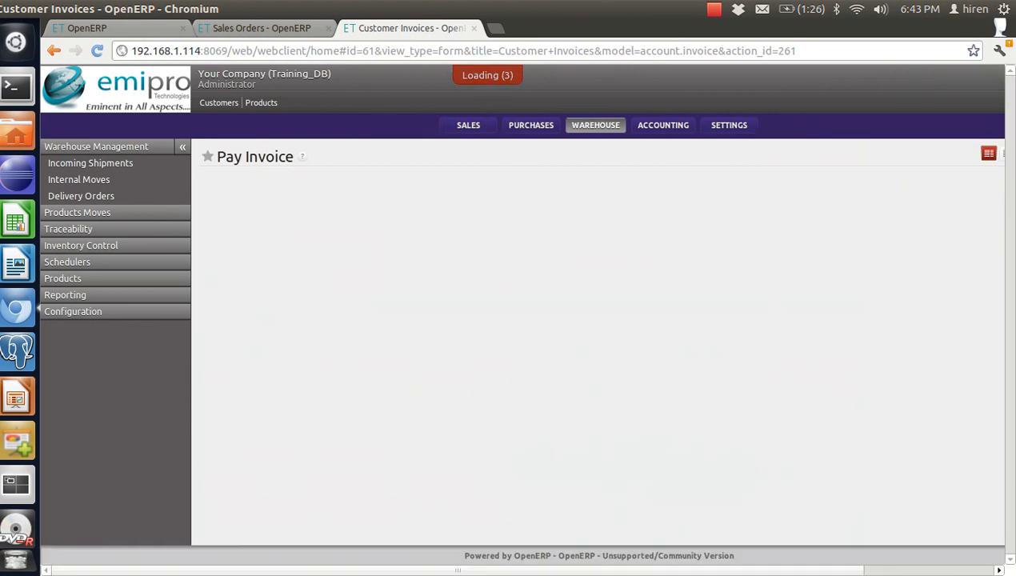
pyautogui.click(788, 202)
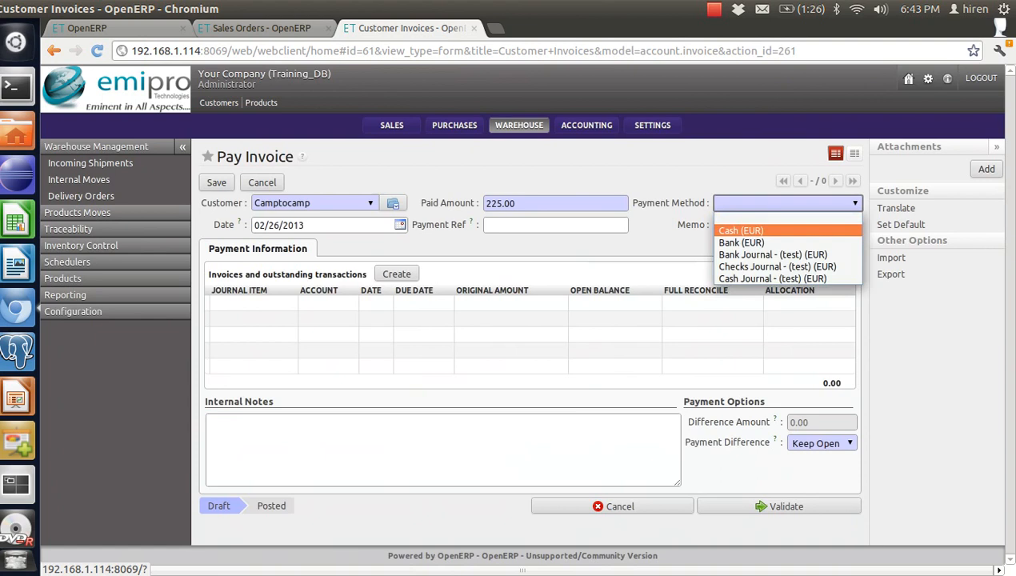
pyautogui.press('Return')
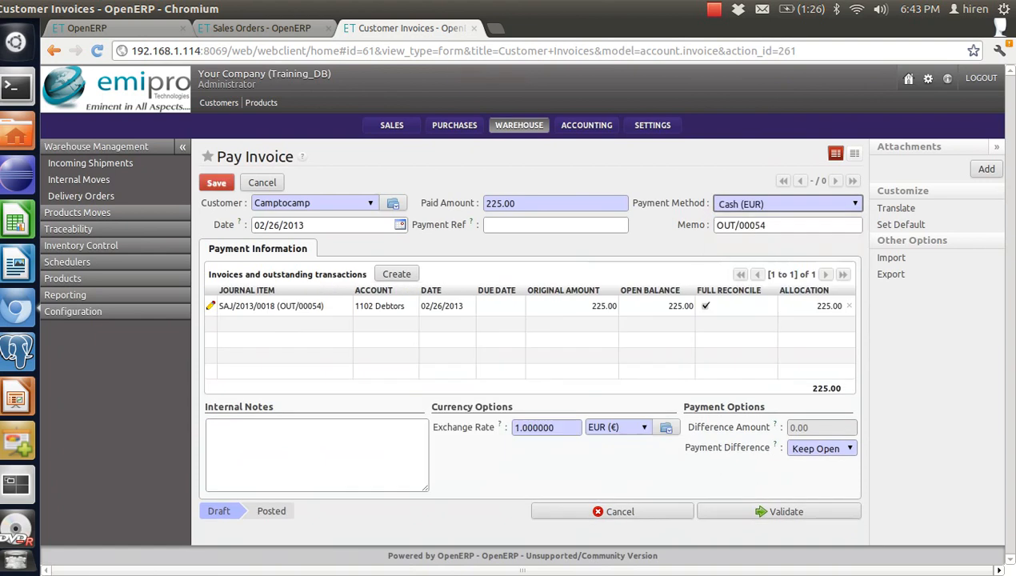
pyautogui.click(779, 511)
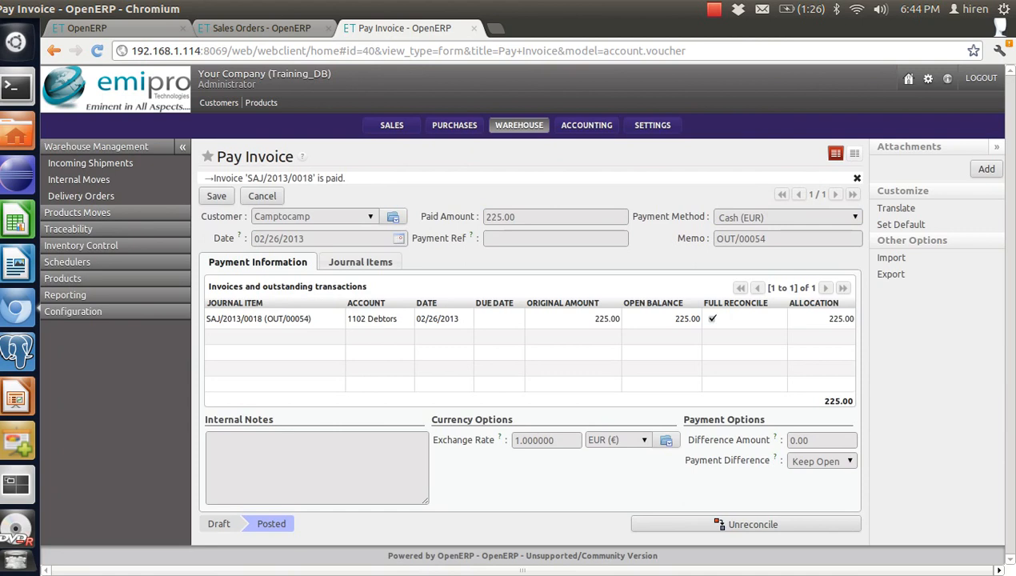
pyautogui.hotkey('alt', 'Tab')
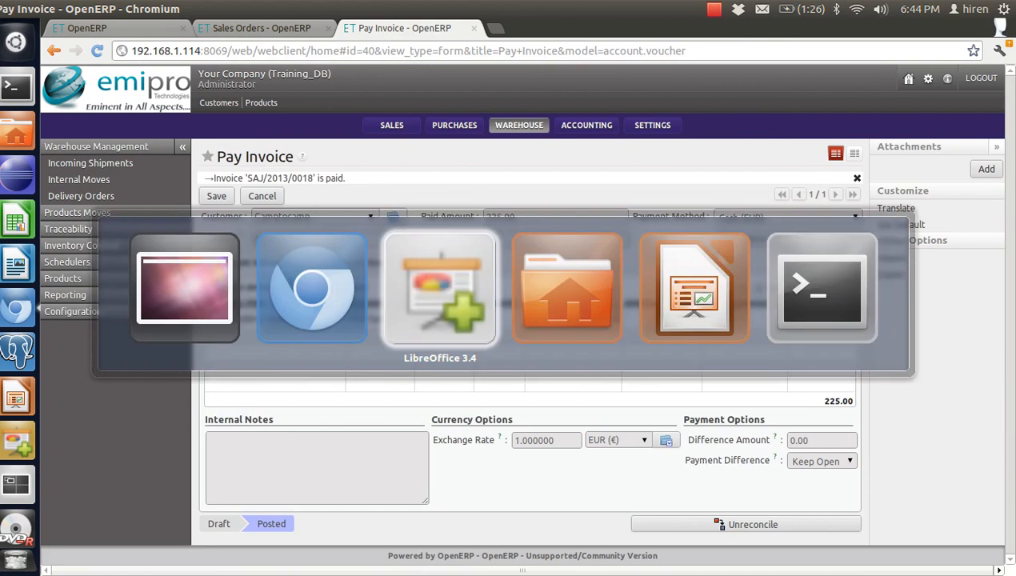
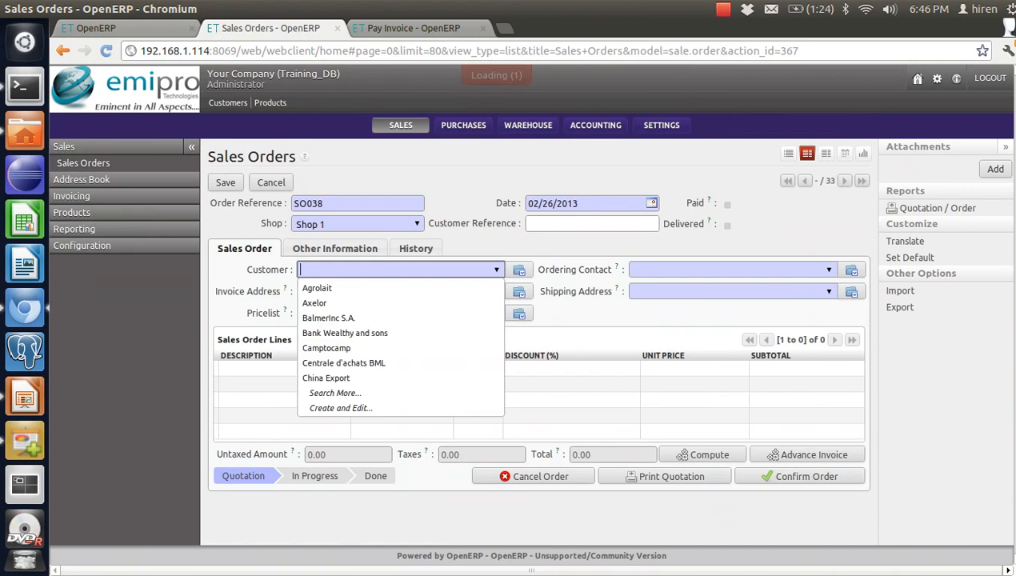
# - Set Centrale d'achats BML as the customer of the new sales order SO038
pyautogui.press('Down')
pyautogui.press('Down')
pyautogui.press('Down')
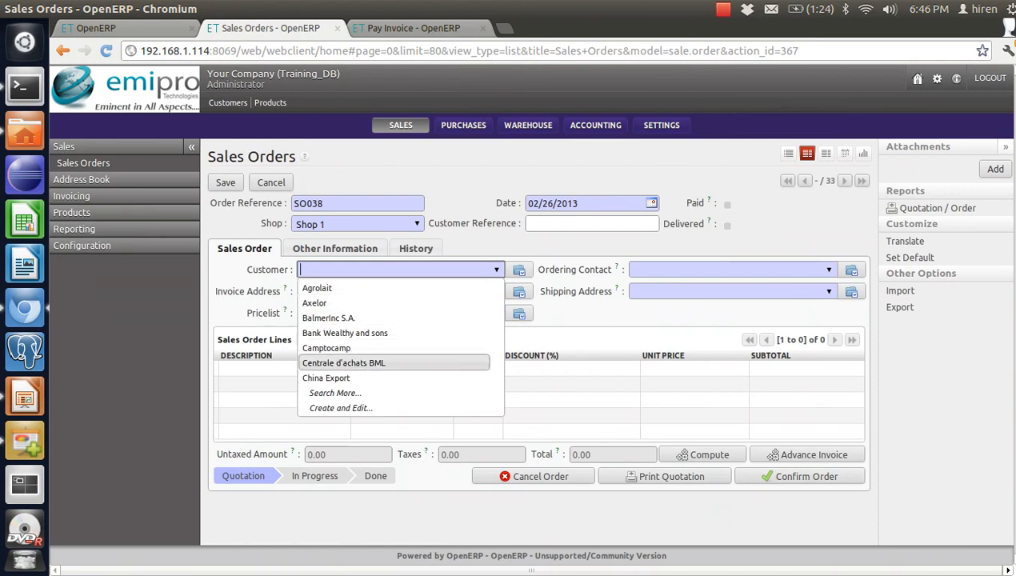
pyautogui.press('Up')
pyautogui.press('Return')
# - Add a sales order line for the product [CPU1] Processor AMD Athlon XP 1800+ and save it
pyautogui.click(321, 340)
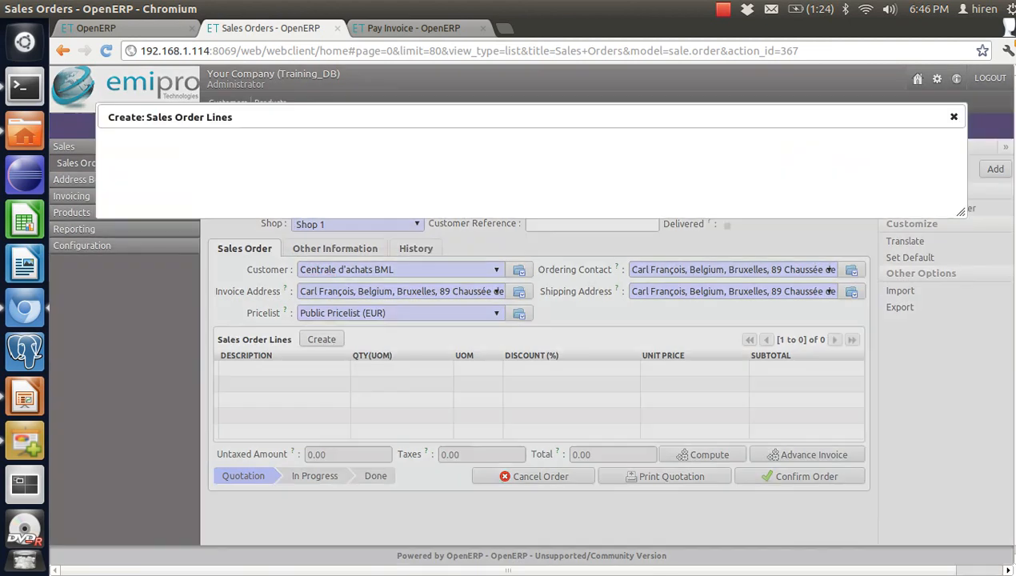
pyautogui.press('Down')
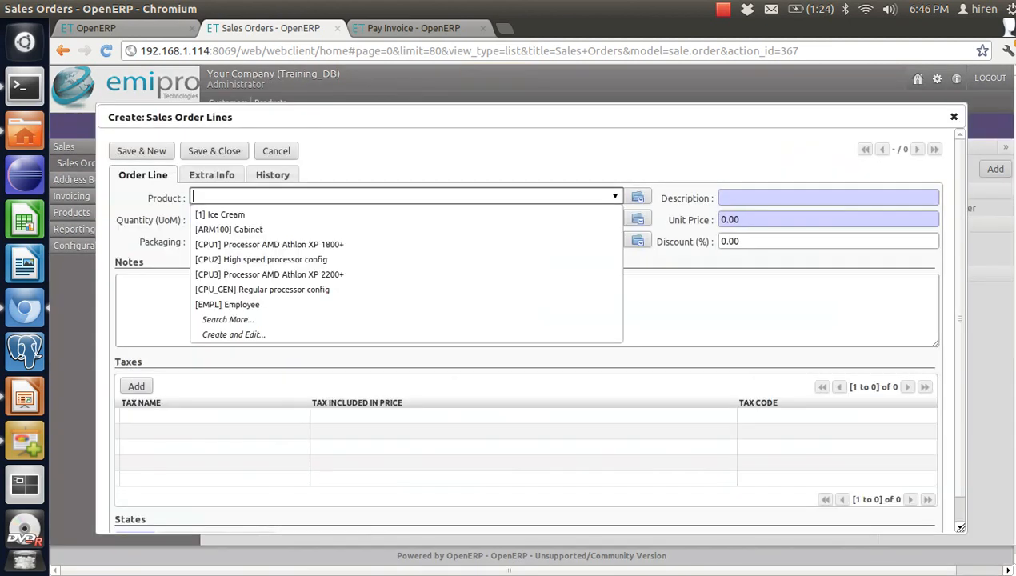
pyautogui.press('Down')
pyautogui.press('Down')
pyautogui.press('Down')
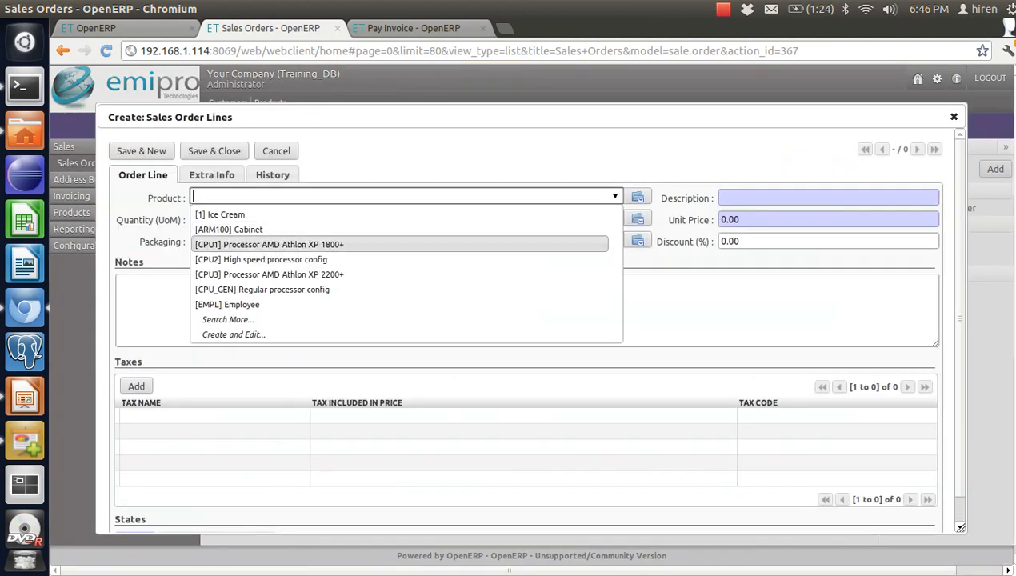
pyautogui.press('Return')
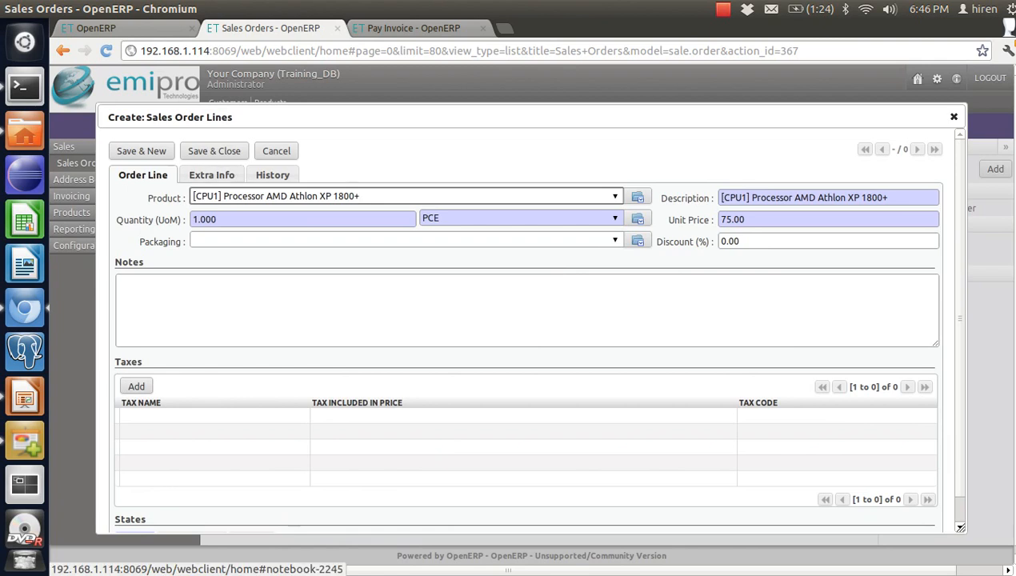
pyautogui.press('Return')
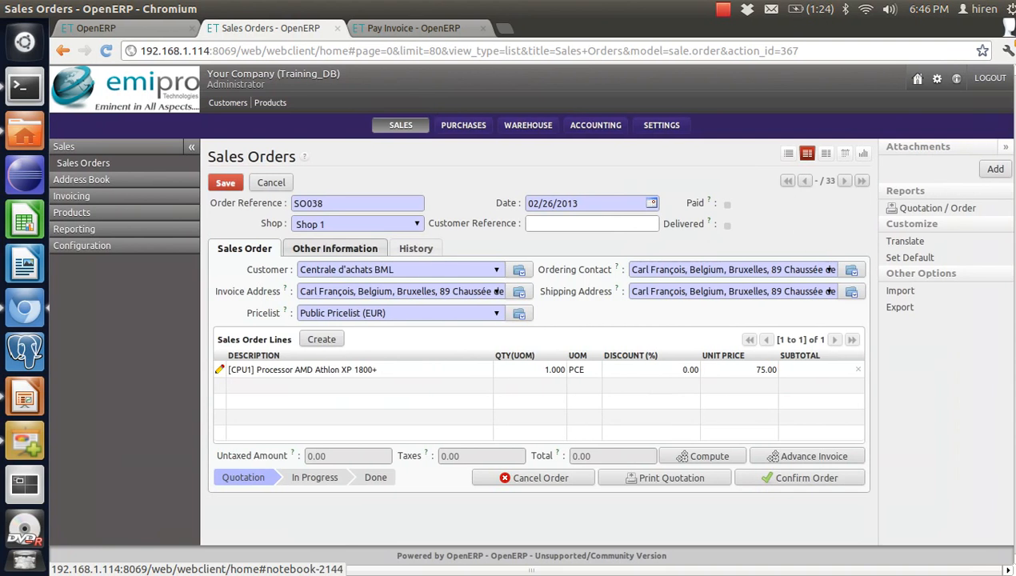
# - Check the order's picking and invoice policy settings, and confirm sales order SO038
pyautogui.click(326, 248)
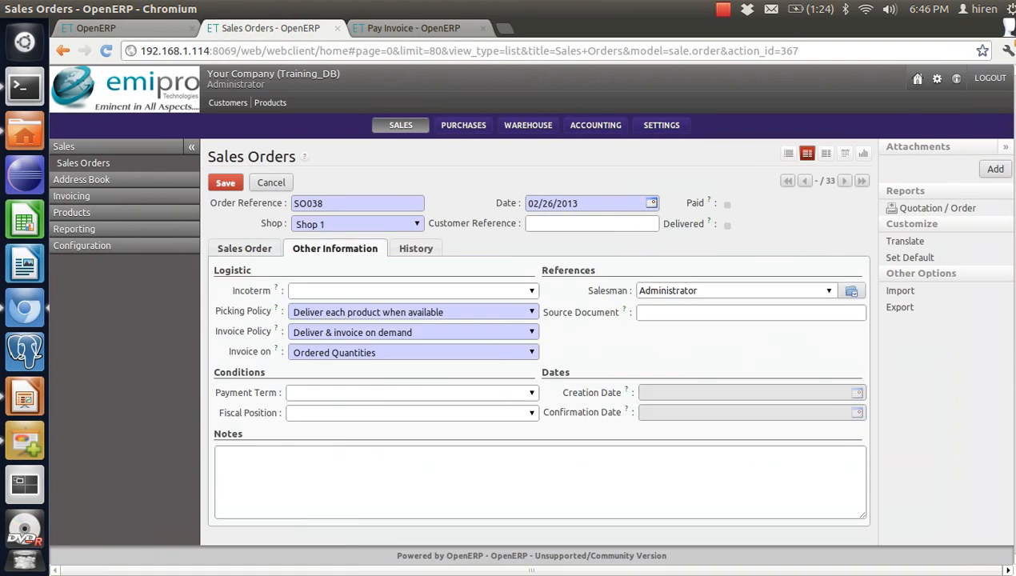
pyautogui.click(245, 248)
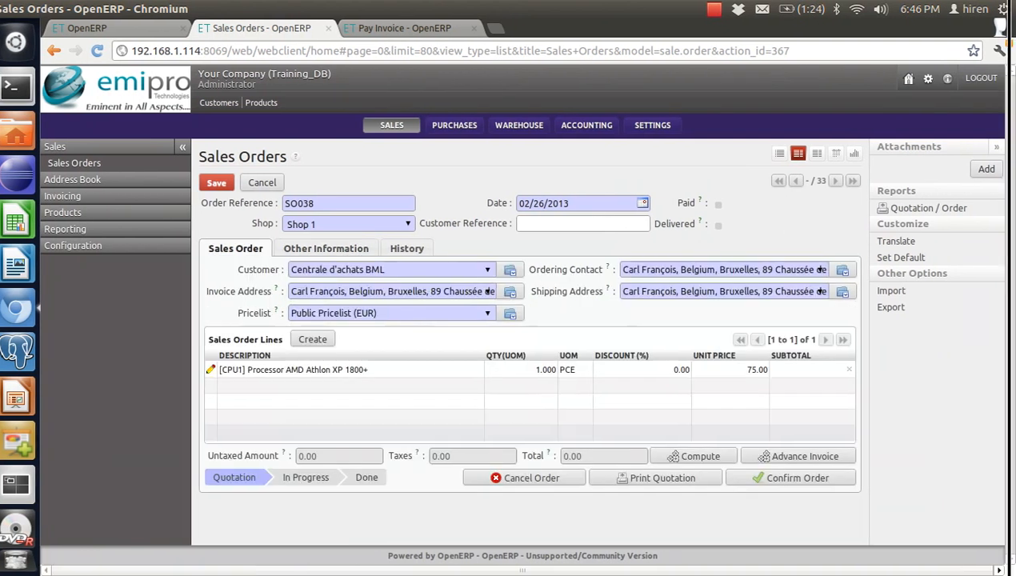
pyautogui.click(797, 477)
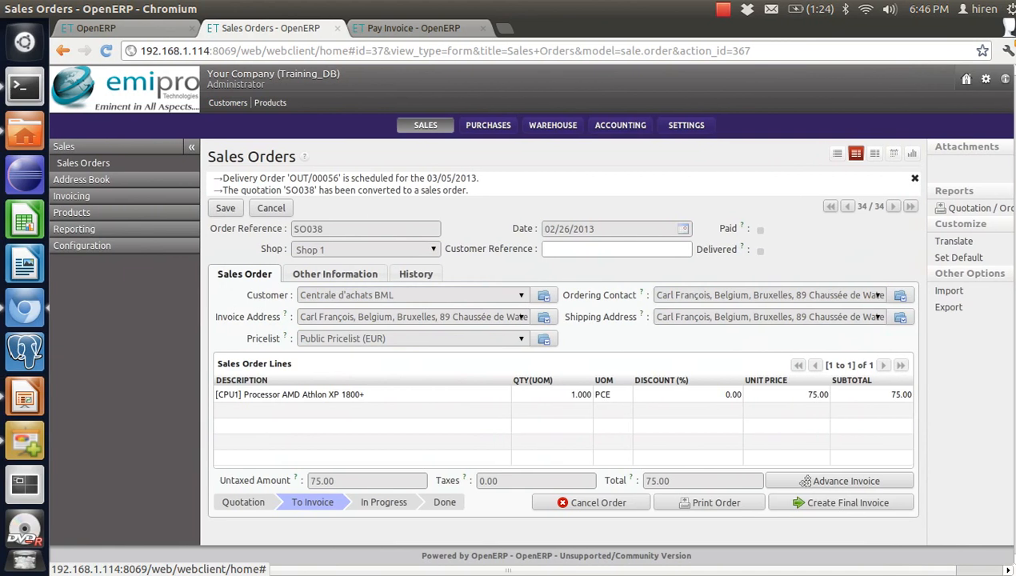
# - Open delivery order OUT/00056 scheduled for SO038, force its availability and process the delivery
pyautogui.click(272, 177)
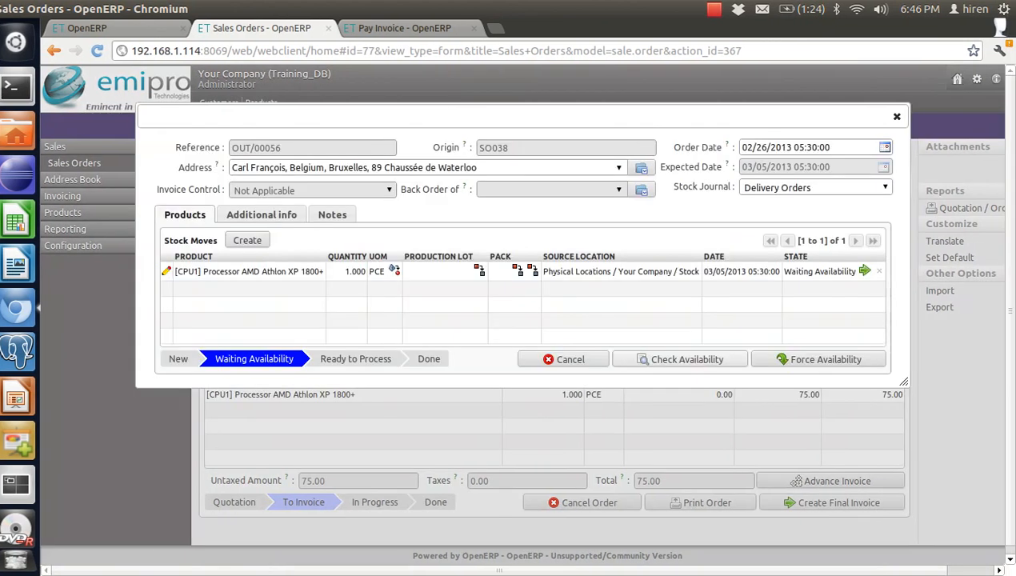
pyautogui.click(817, 359)
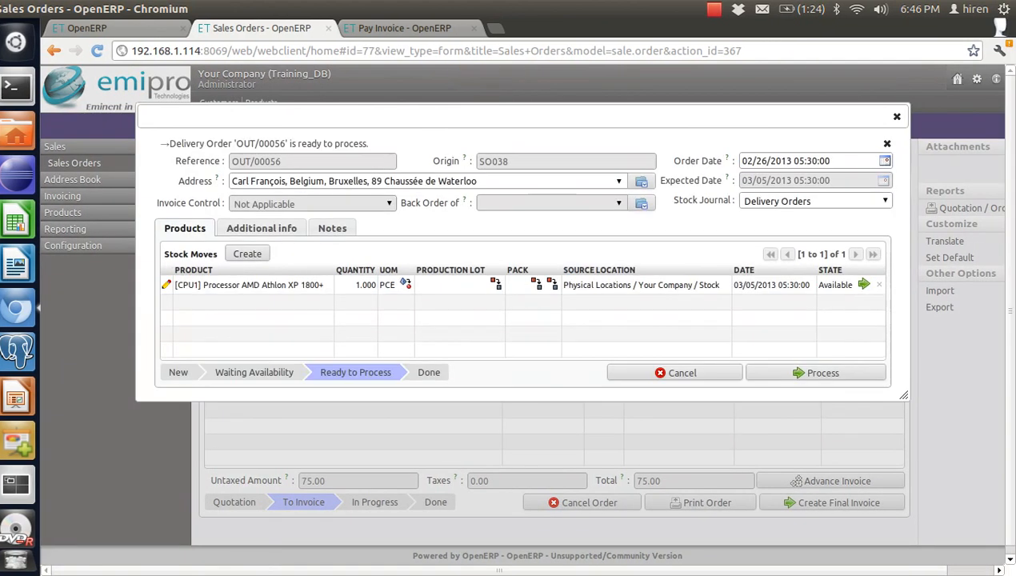
pyautogui.click(817, 290)
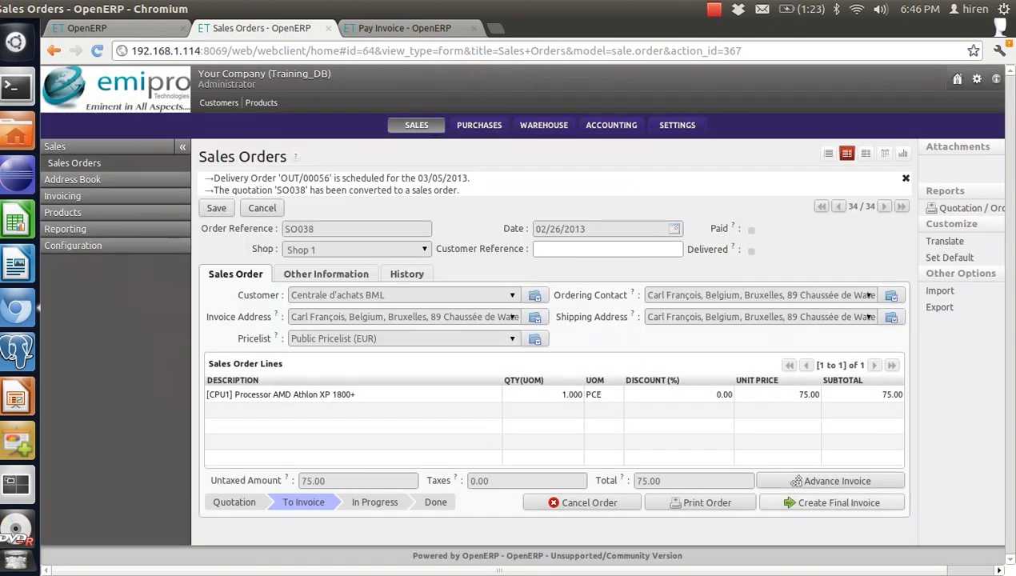
# - Create the final invoice from sales order SO038 and validate it
pyautogui.click(832, 503)
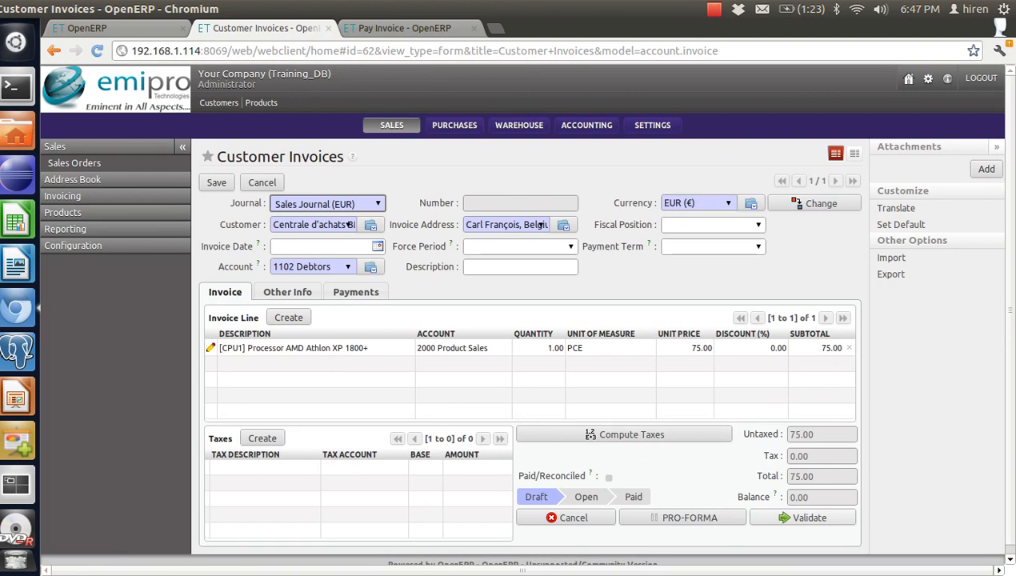
pyautogui.click(802, 518)
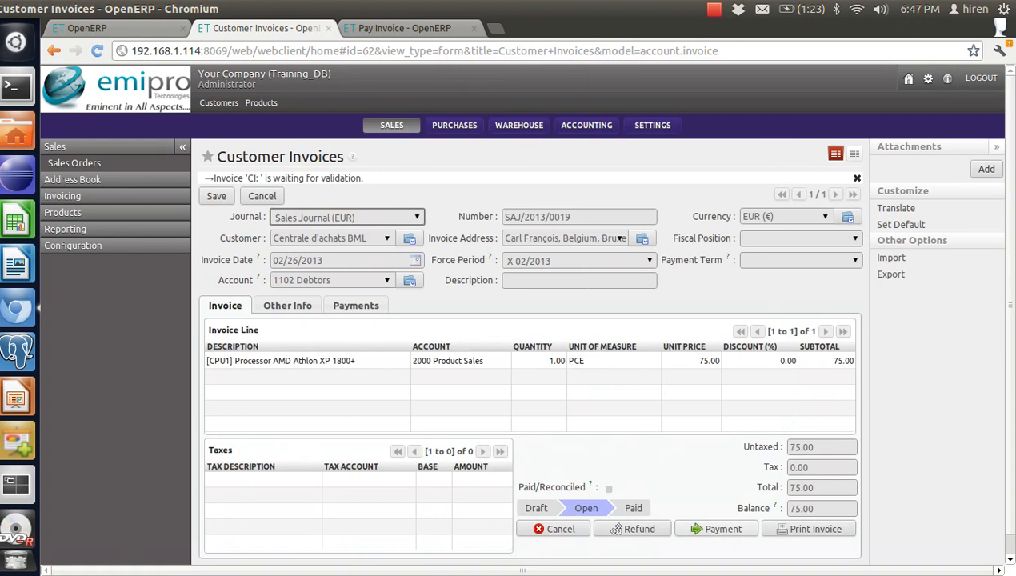
# - Pay the open customer invoice for SO038 with the Cash (EUR) payment method and validate the payment
pyautogui.click(716, 528)
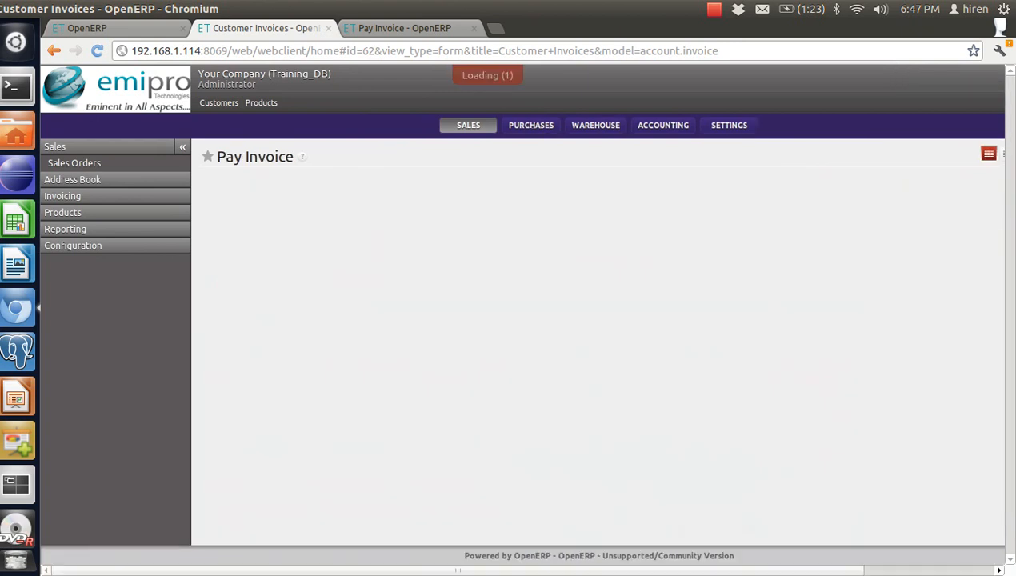
pyautogui.click(788, 202)
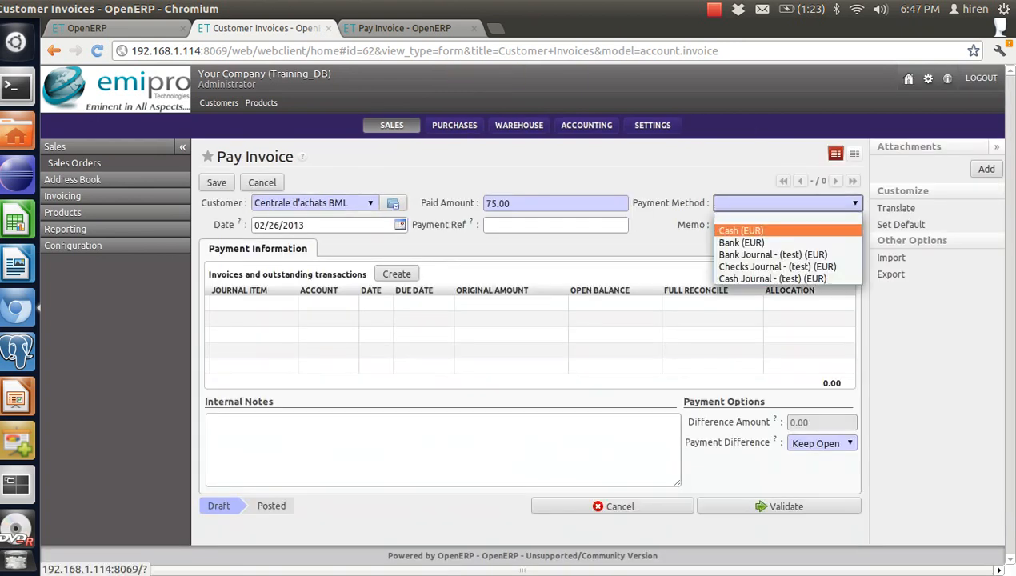
pyautogui.press('Return')
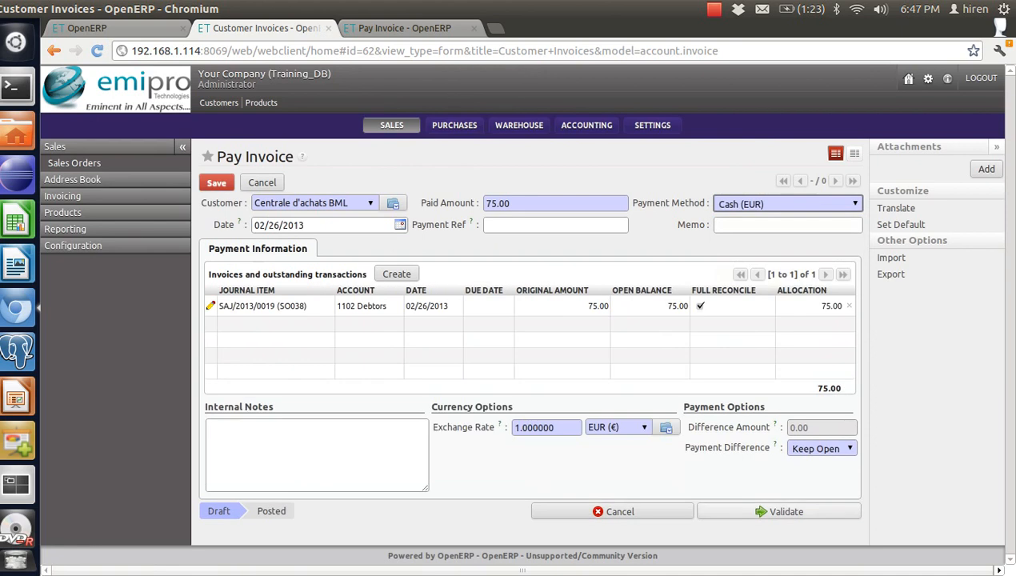
pyautogui.click(780, 511)
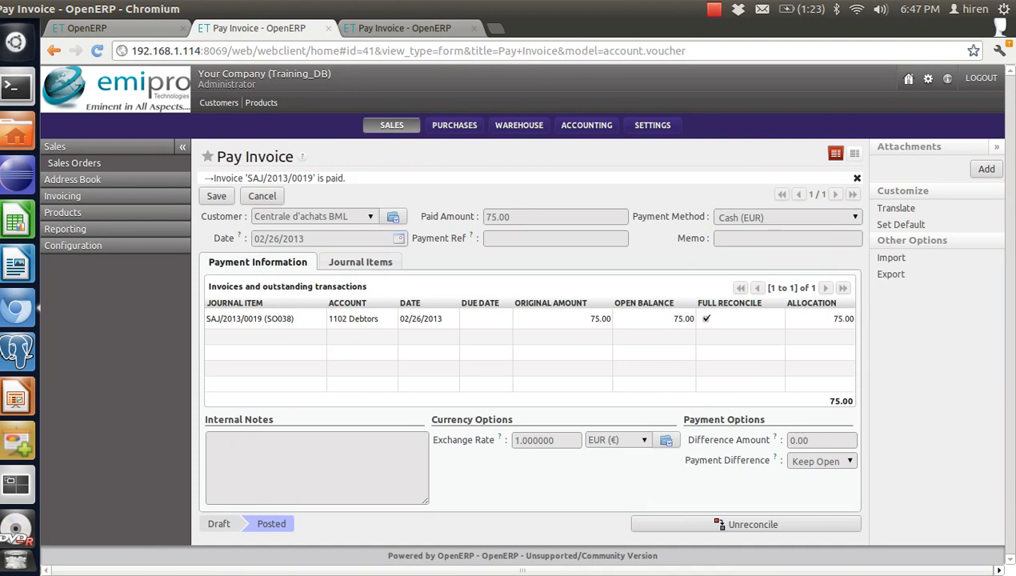
# - Open the completed delivery order OUT/00056 from the warehouse's delivery orders, including done deliveries in the list
pyautogui.hotkey('alt', 'Tab')
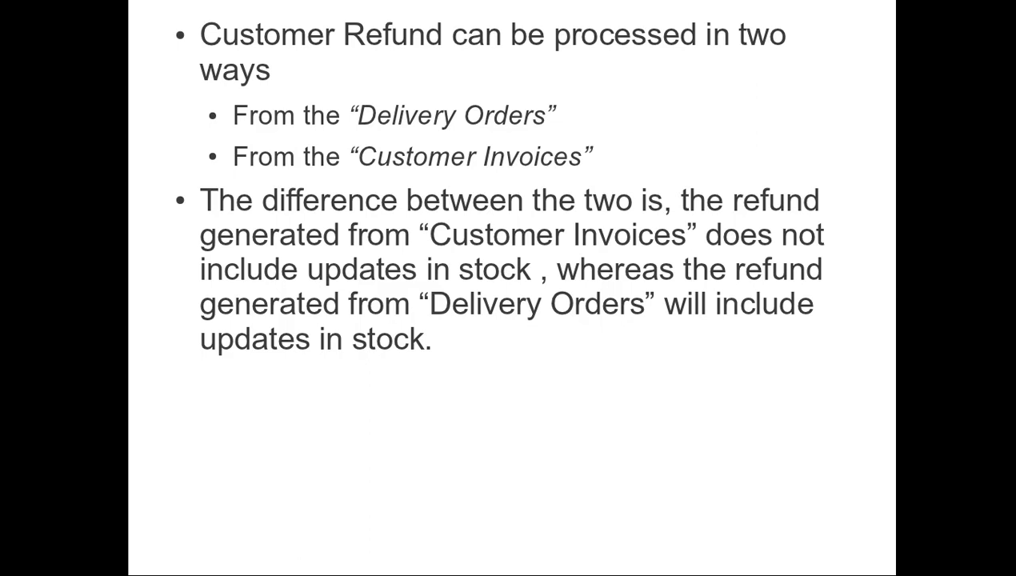
pyautogui.hotkey('alt', 'Tab')
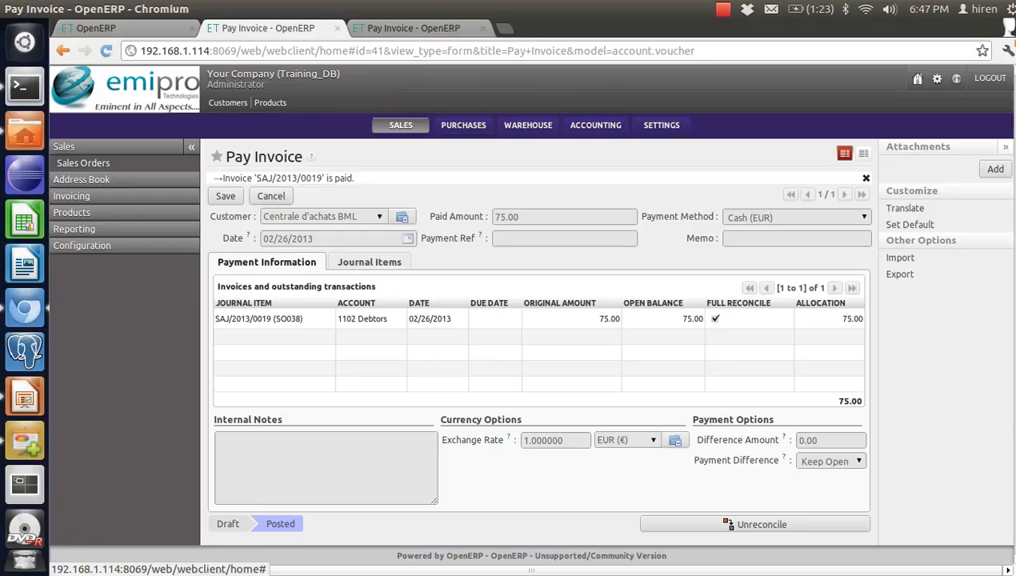
pyautogui.click(412, 28)
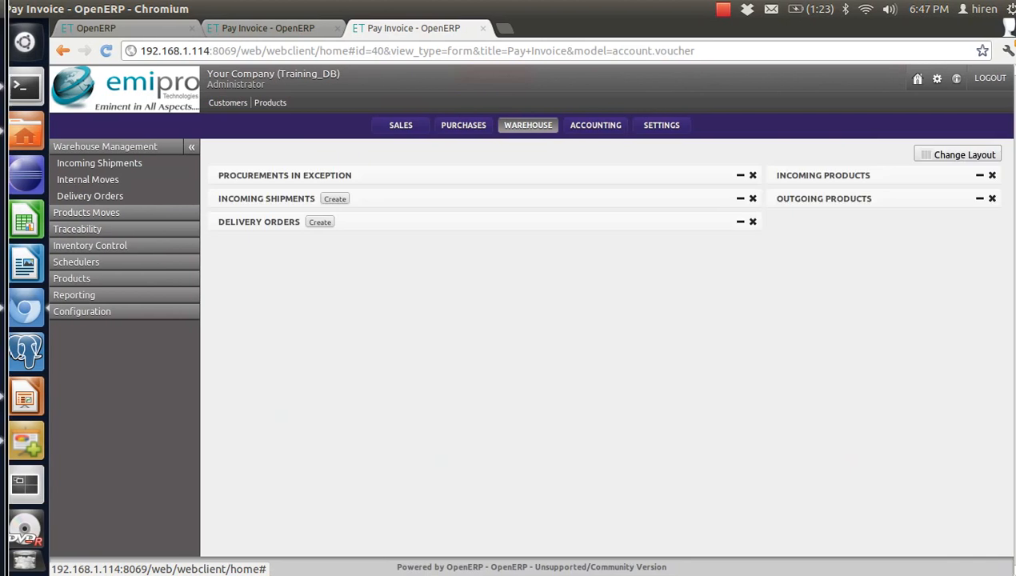
pyautogui.click(90, 196)
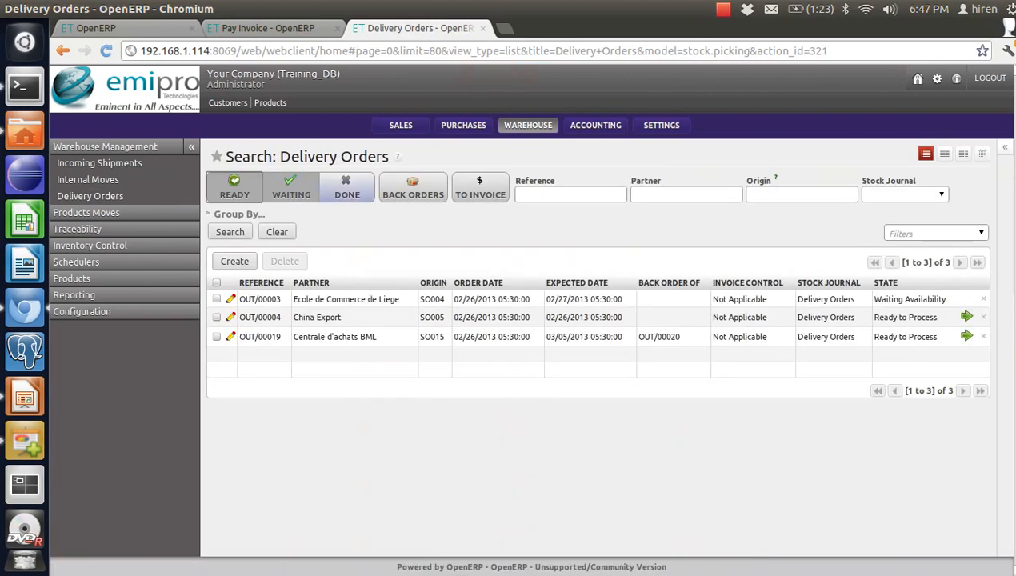
pyautogui.scroll(-10, 596, 320)
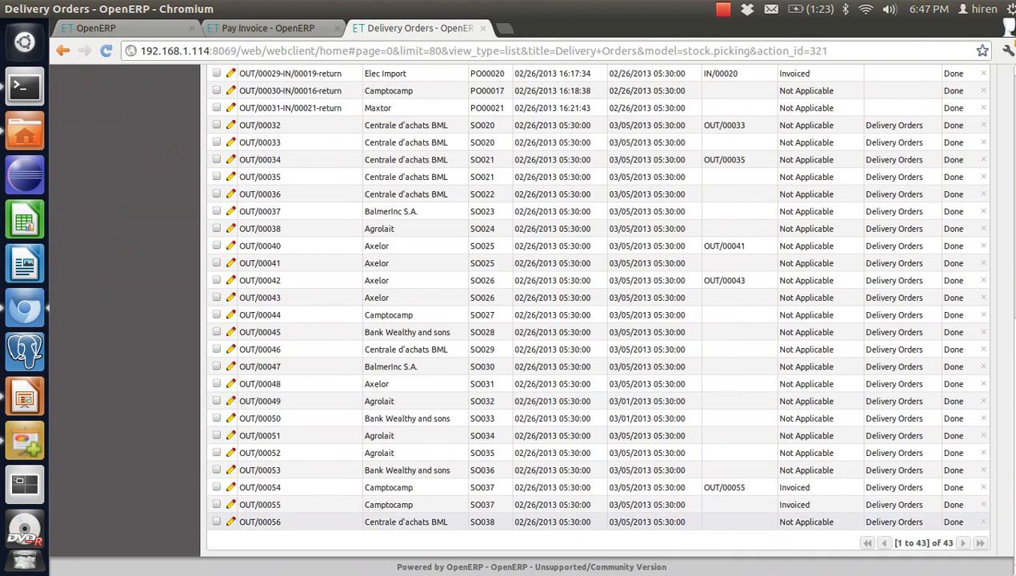
pyautogui.click(737, 522)
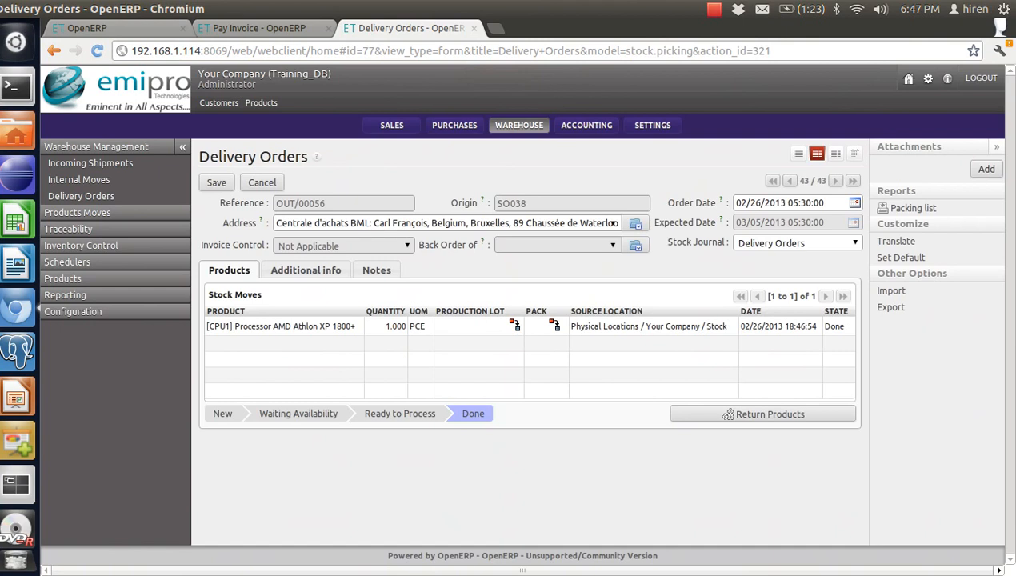
# - Return the delivered Processor AMD Athlon XP 1800+ from OUT/00056 with invoicing set to To be refunded/invoiced
pyautogui.click(727, 414)
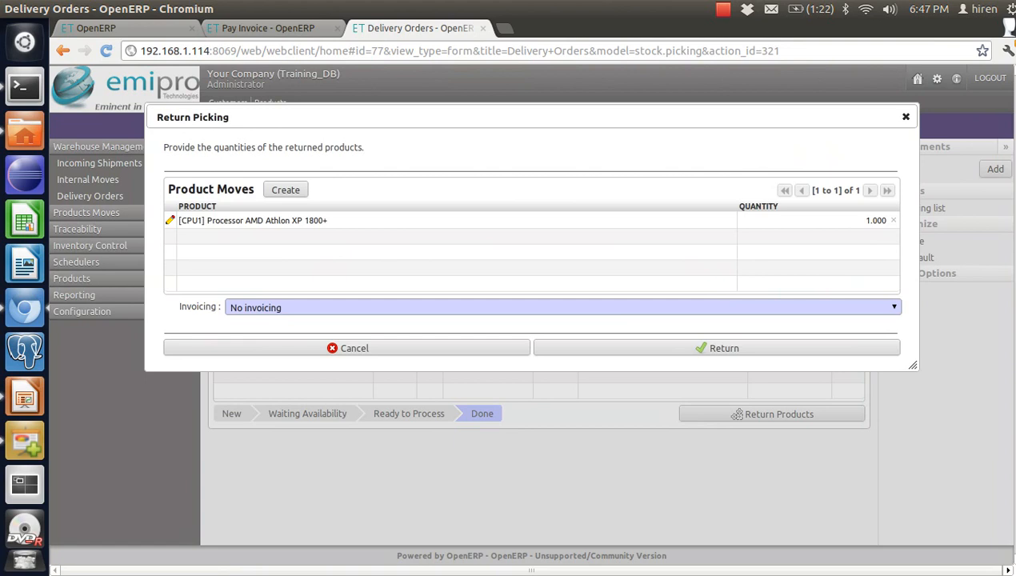
pyautogui.hotkey('alt', 'Down')
pyautogui.press('Up')
pyautogui.press('Down')
pyautogui.press('Up')
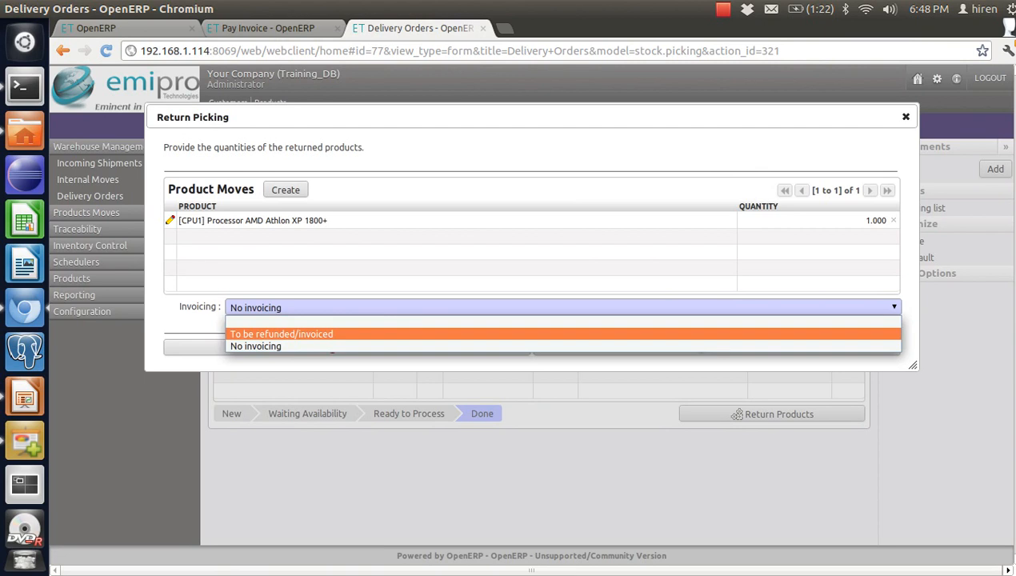
pyautogui.press('Down')
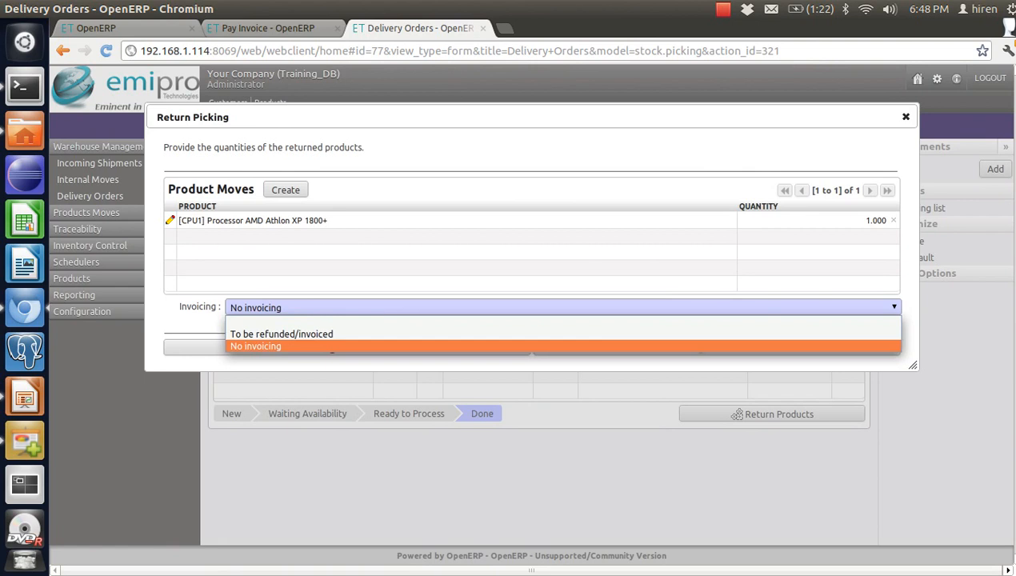
pyautogui.press('Up')
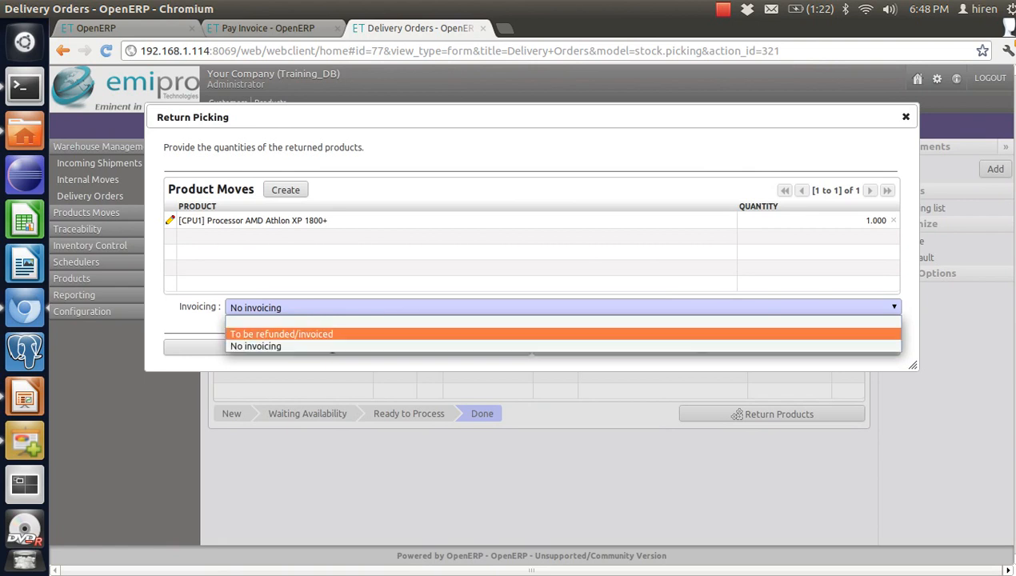
pyautogui.press('Return')
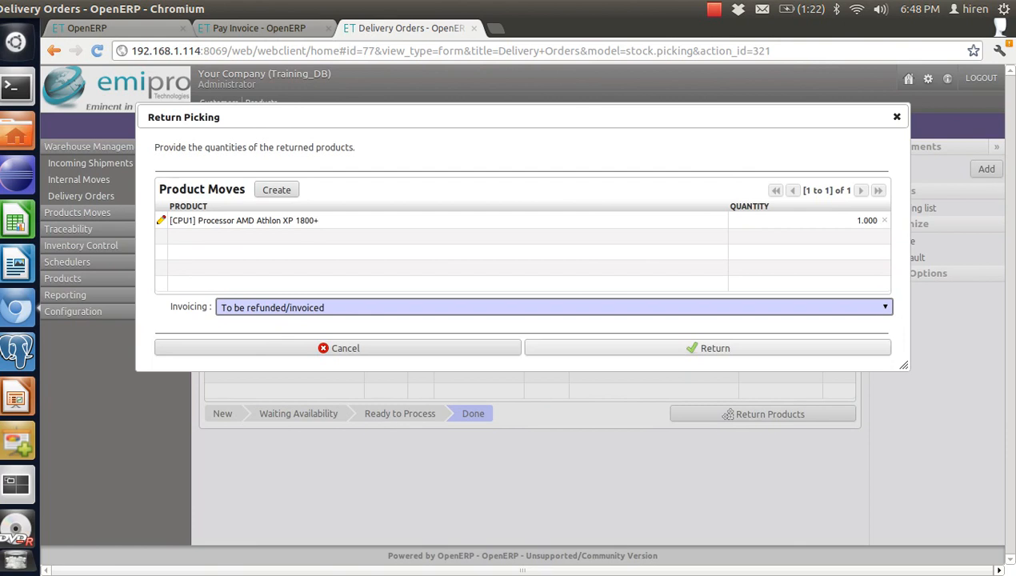
pyautogui.click(707, 348)
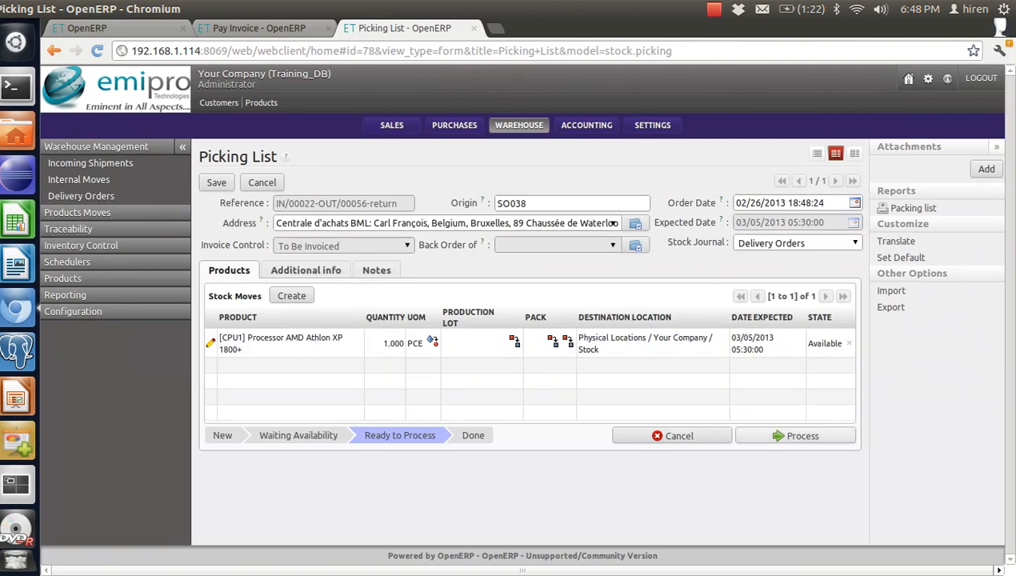
# - Process and validate the return picking, and create its refund invoice in the Sales Refund Journal
pyautogui.click(795, 435)
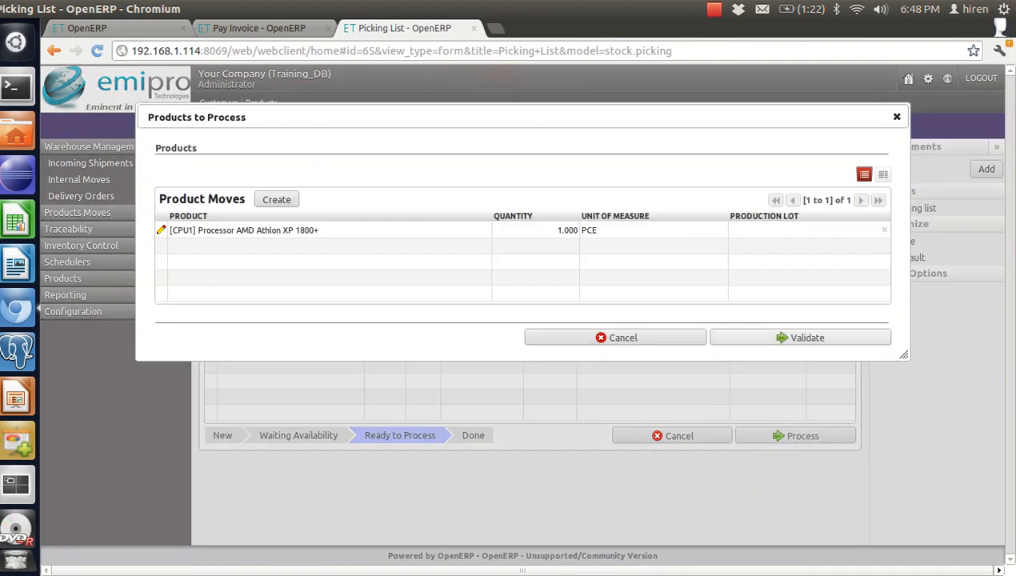
pyautogui.click(800, 337)
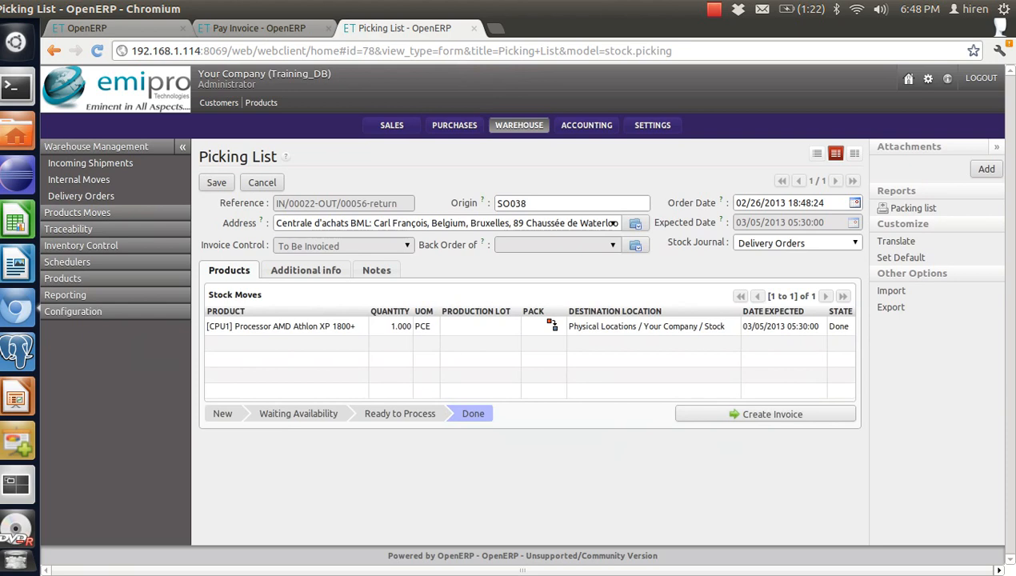
pyautogui.click(765, 414)
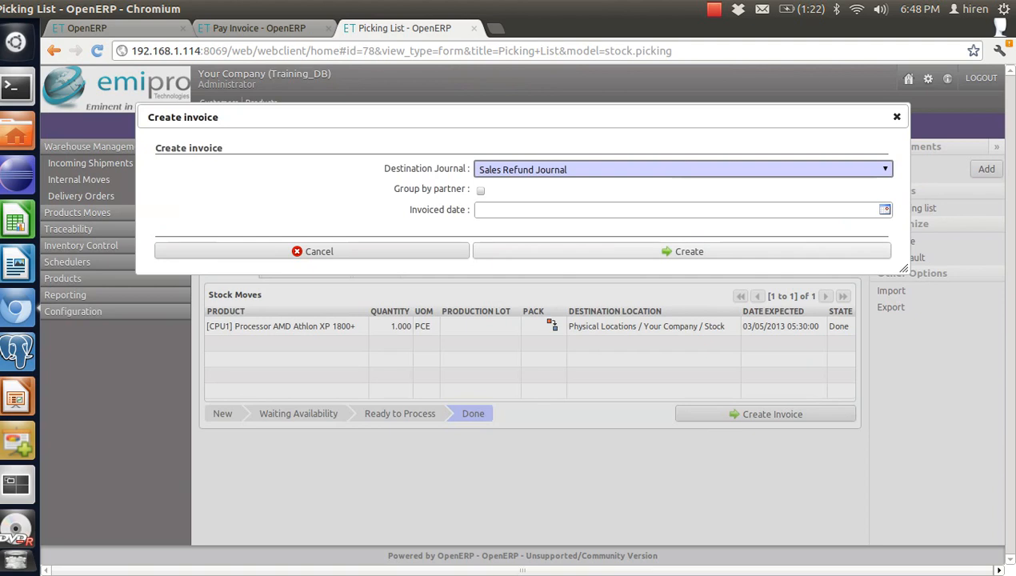
pyautogui.click(681, 251)
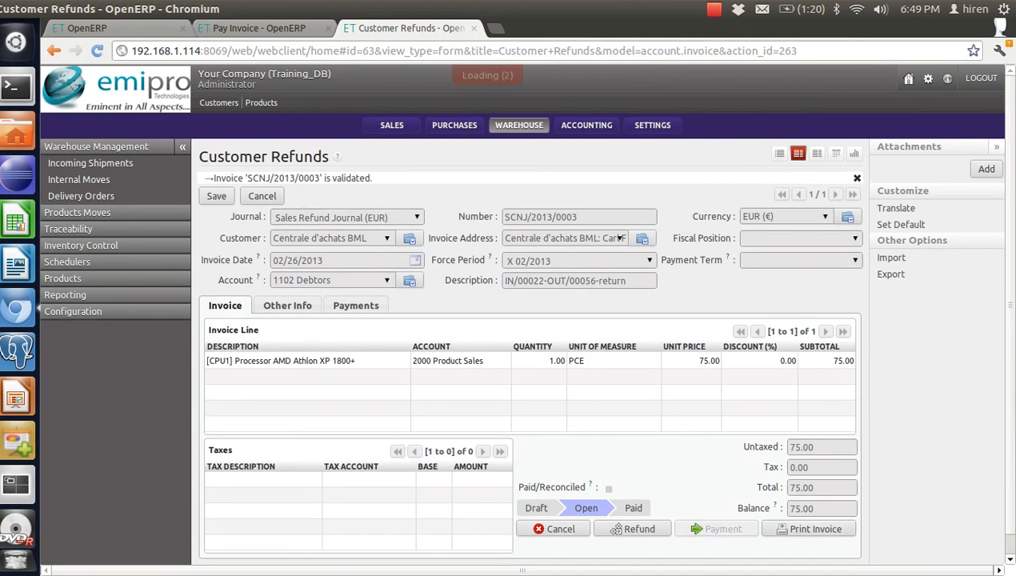
# - Pay the customer refund with the Cash (EUR) payment method and validate the payment
pyautogui.click(788, 203)
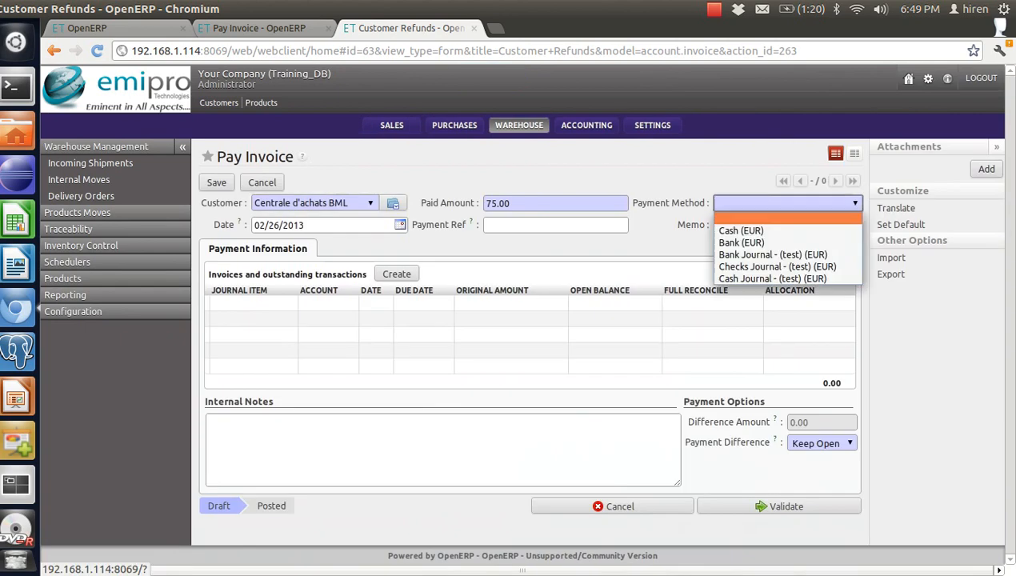
pyautogui.press('Return')
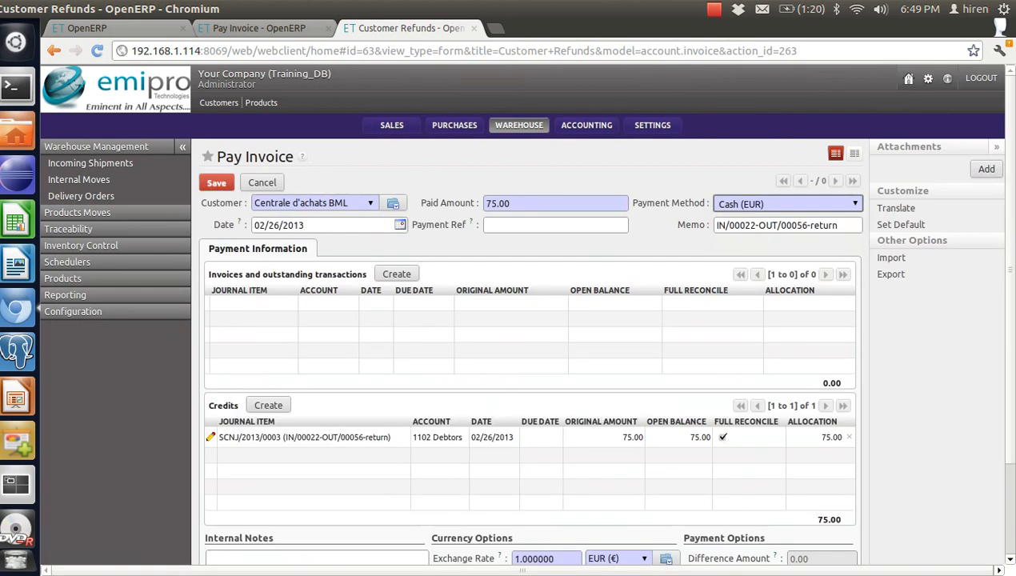
pyautogui.scroll(-2, 524, 320)
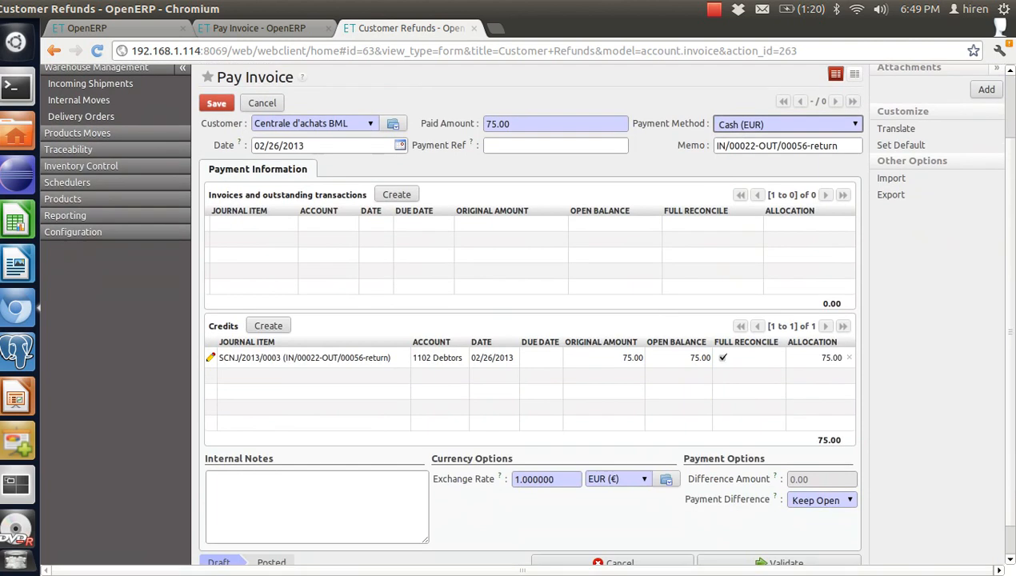
pyautogui.scroll(-1, 524, 312)
pyautogui.click(778, 528)
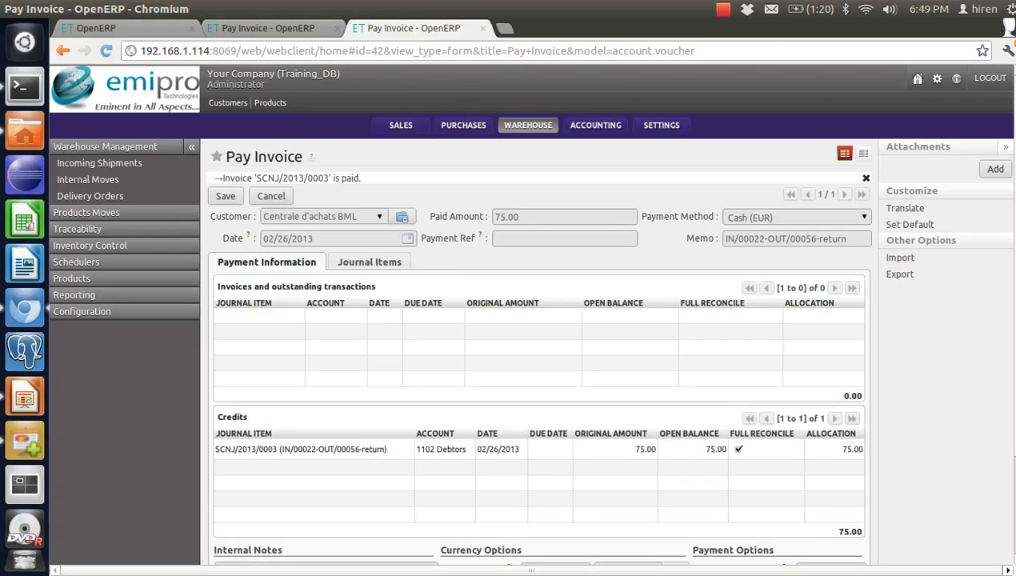
# - Add a blank browser tab and return to the refund's Pay Invoice page
pyautogui.hotkey('ctrl', 't')
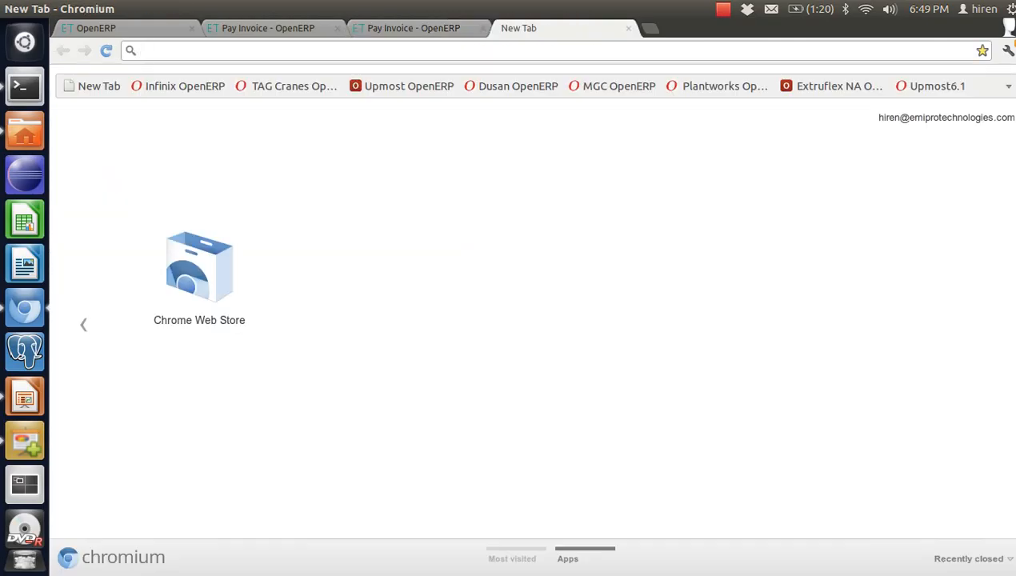
pyautogui.hotkey('ctrl', 'shift', 'Tab')
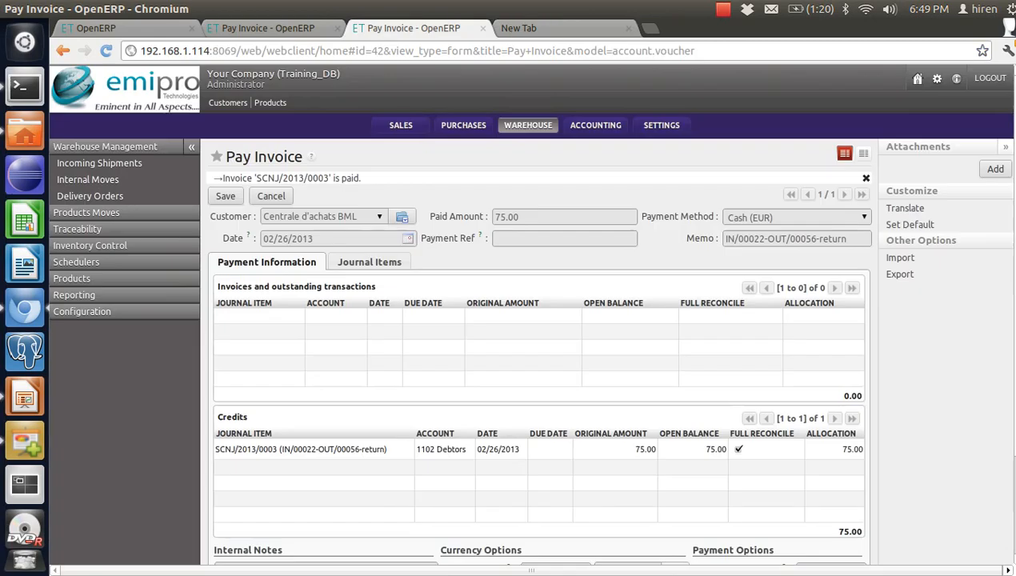
pyautogui.hotkey('ctrl', 'l')
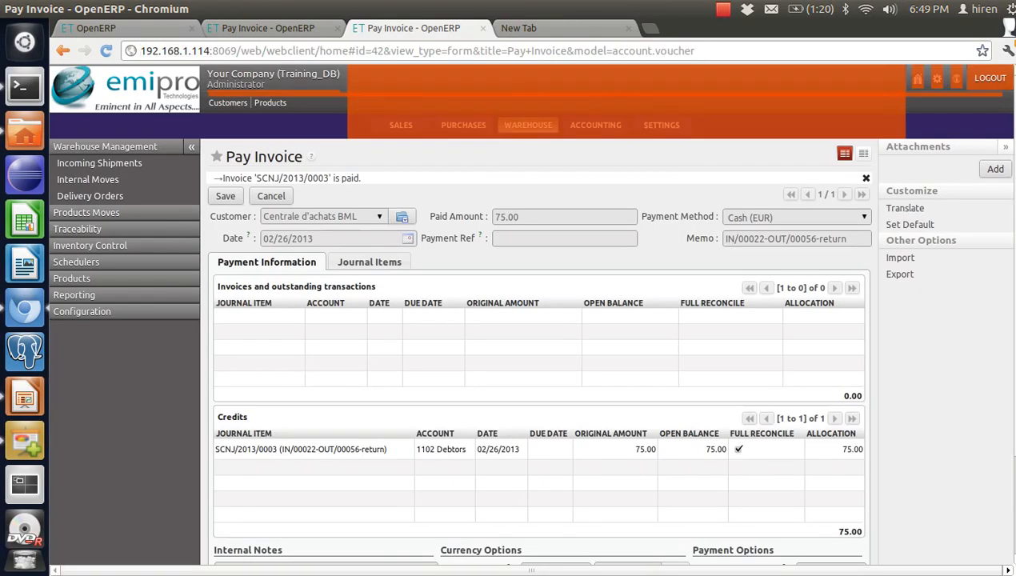
pyautogui.hotkey('ctrl', 'Tab')
pyautogui.write('LOGOUT')
pyautogui.press('BackSpace')
pyautogui.press('BackSpace')
pyautogui.press('BackSpace')
pyautogui.press('BackSpace')
pyautogui.press('BackSpace')
pyautogui.press('BackSpace')
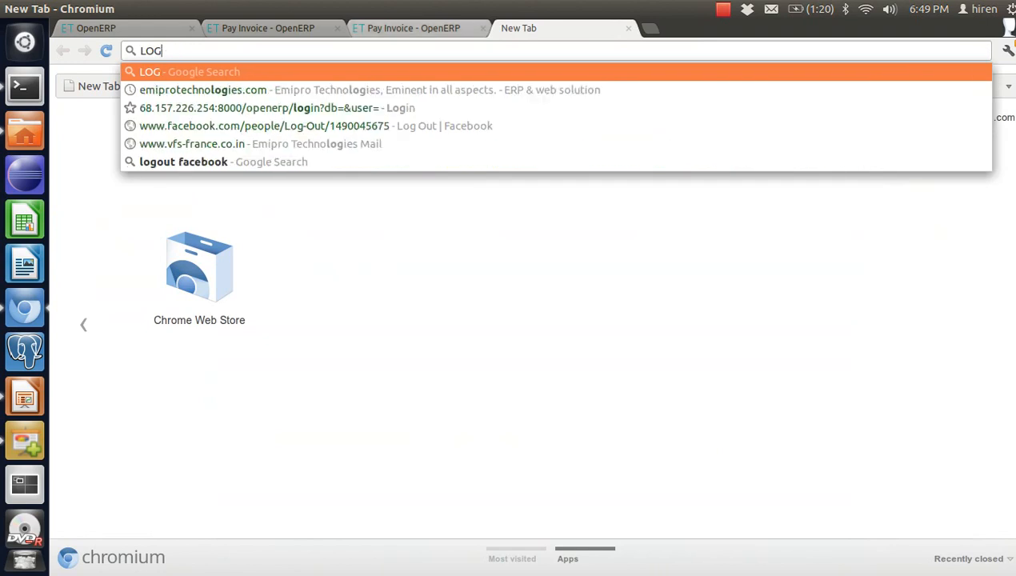
pyautogui.hotkey('ctrl', 'shift', 'Tab')
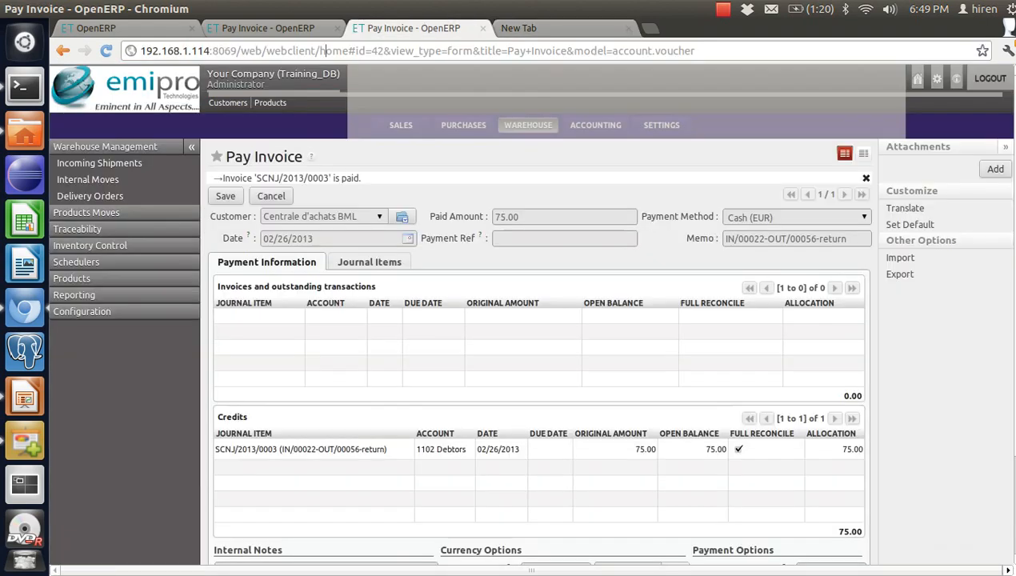
# - Load the Pay Invoice page's copied address in the blank browser tab and dismiss the client error
pyautogui.hotkey('alt', 'd')
pyautogui.hotkey('ctrl', 'c')
pyautogui.hotkey('ctrl', 'Tab')
pyautogui.hotkey('ctrl', 'v')
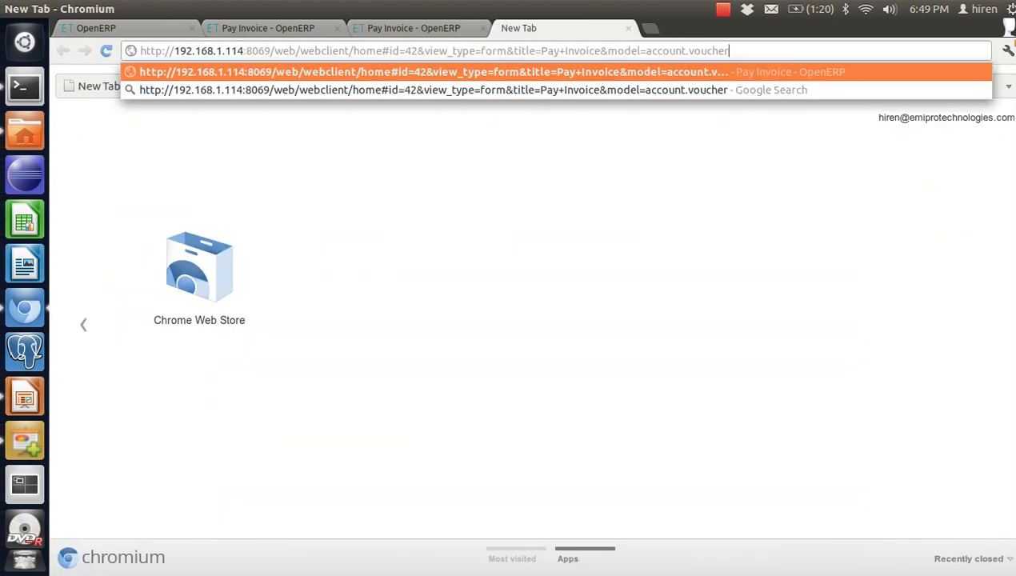
pyautogui.press('Return')
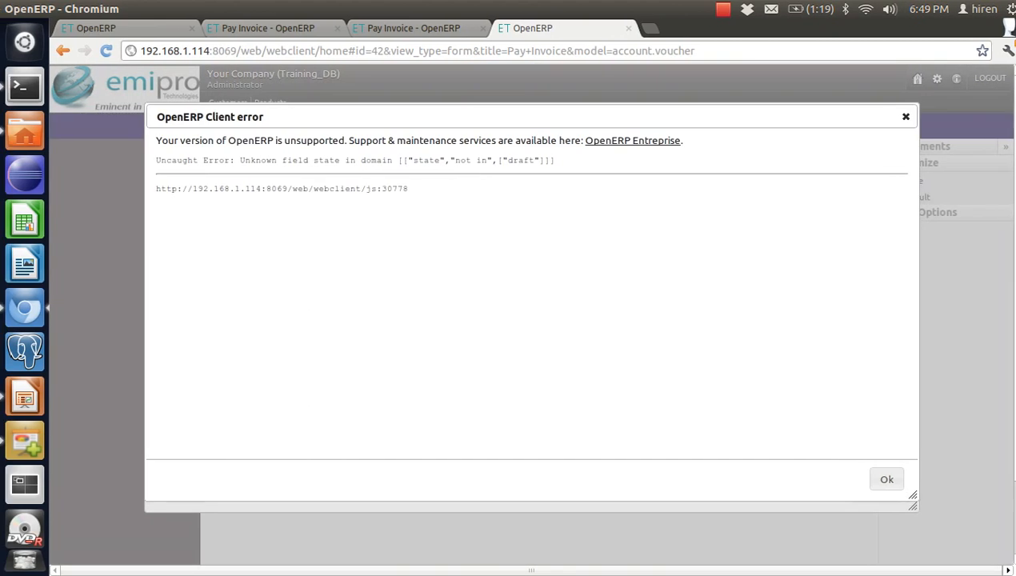
pyautogui.press('Return')
pyautogui.press('Return')
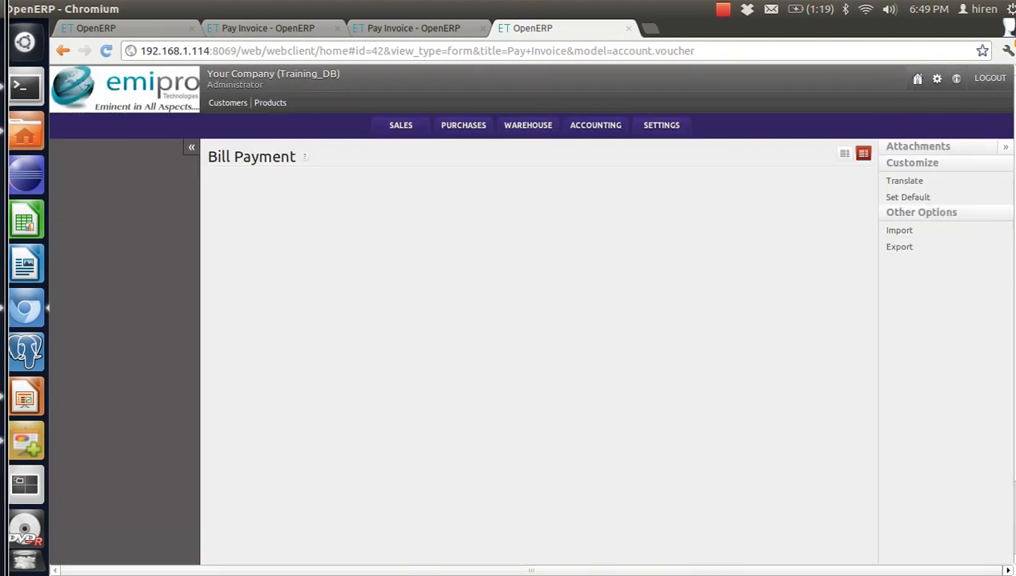
# - Open the product list, remove the To Sell filter and check the on-hand and available quantities of CPU1
pyautogui.click(261, 102)
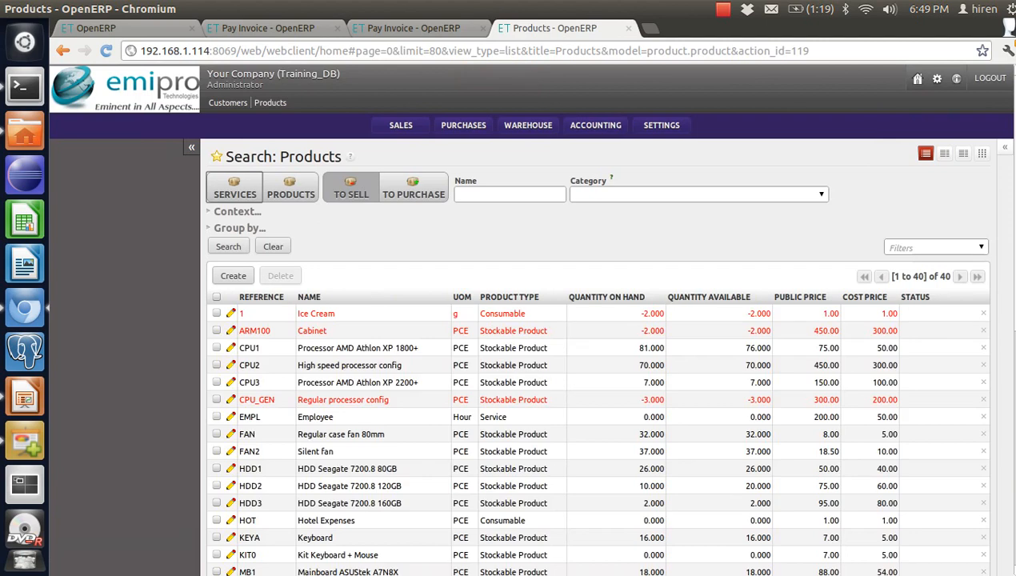
pyautogui.click(350, 188)
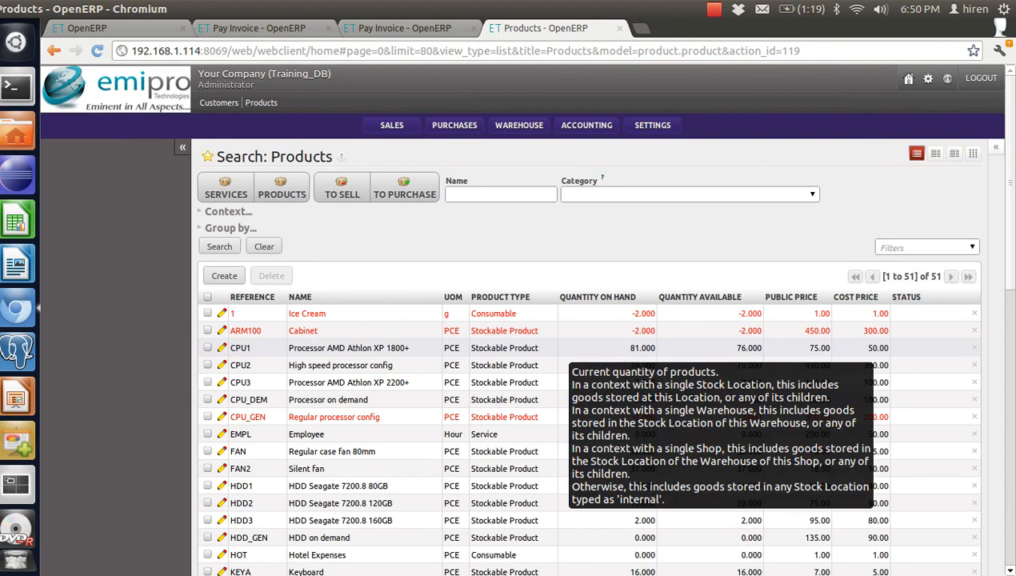
# - Open the sales orders and create a new order for customer Bank Wealthy and sons
pyautogui.click(258, 28)
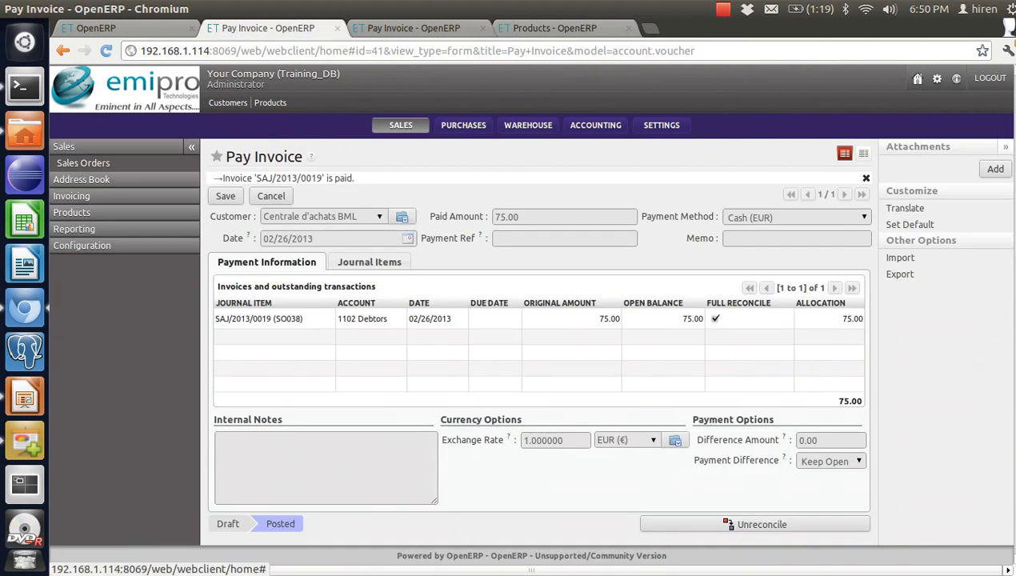
pyautogui.click(84, 162)
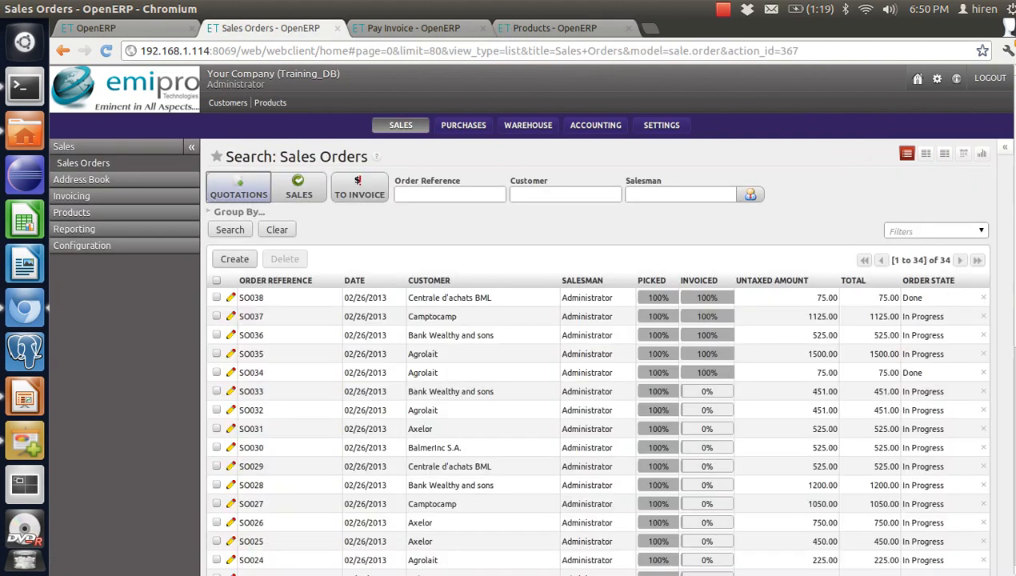
pyautogui.hotkey('alt', 'c')
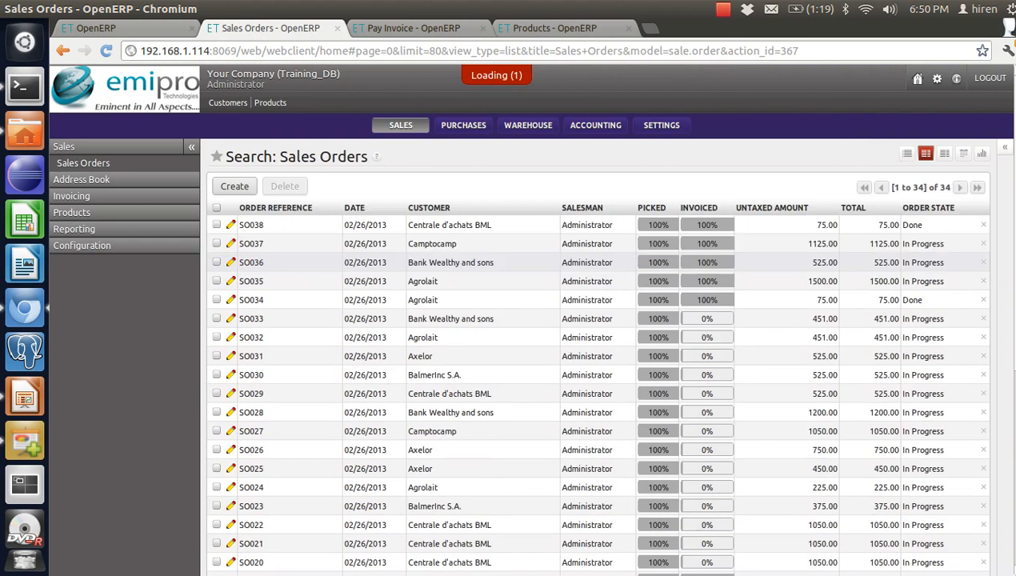
pyautogui.click(496, 270)
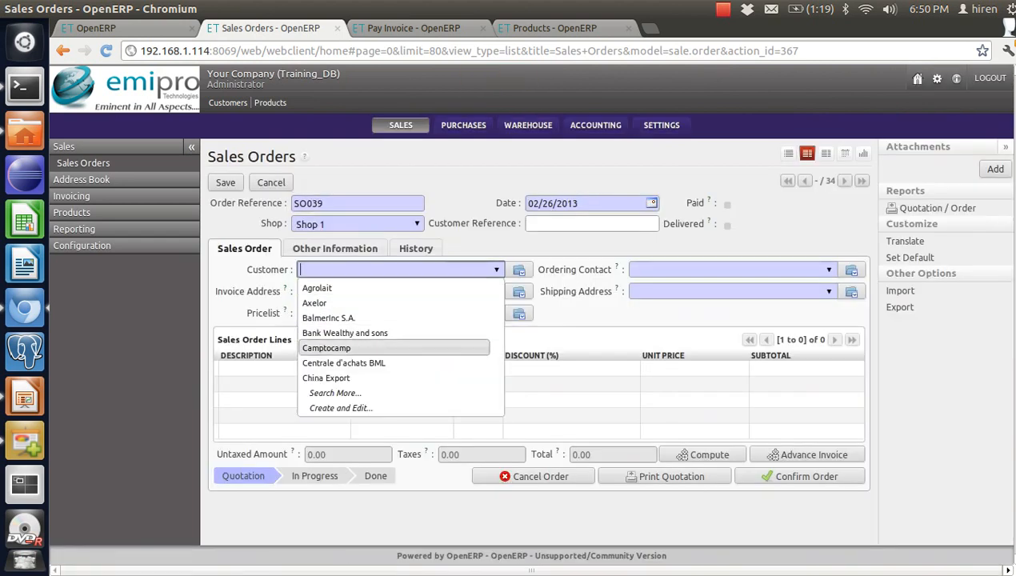
pyautogui.press('Return')
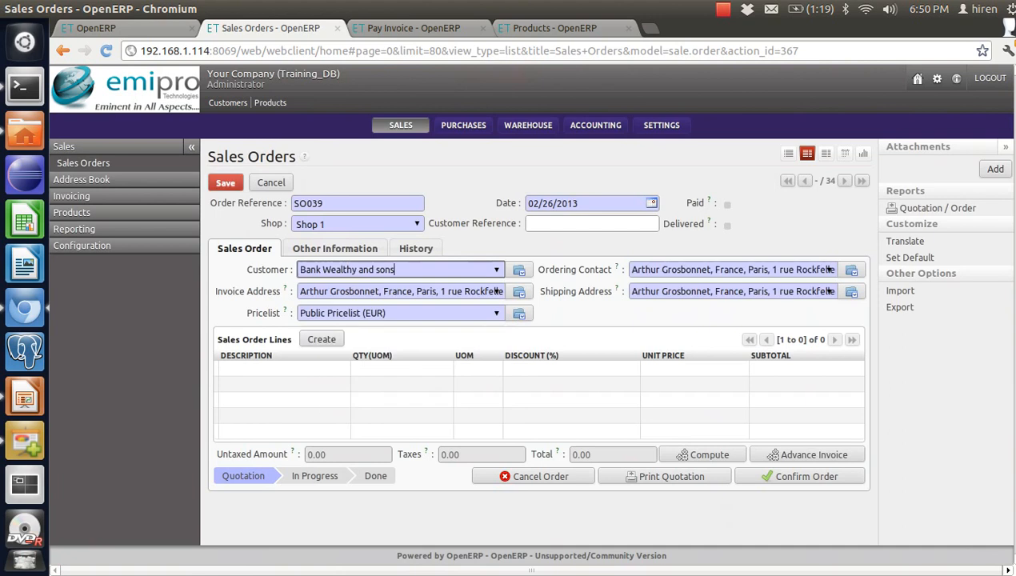
# - Add an order line for 2 PCE of [CPU1] Processor AMD Athlon XP 1800+ and save it
pyautogui.press('Return')
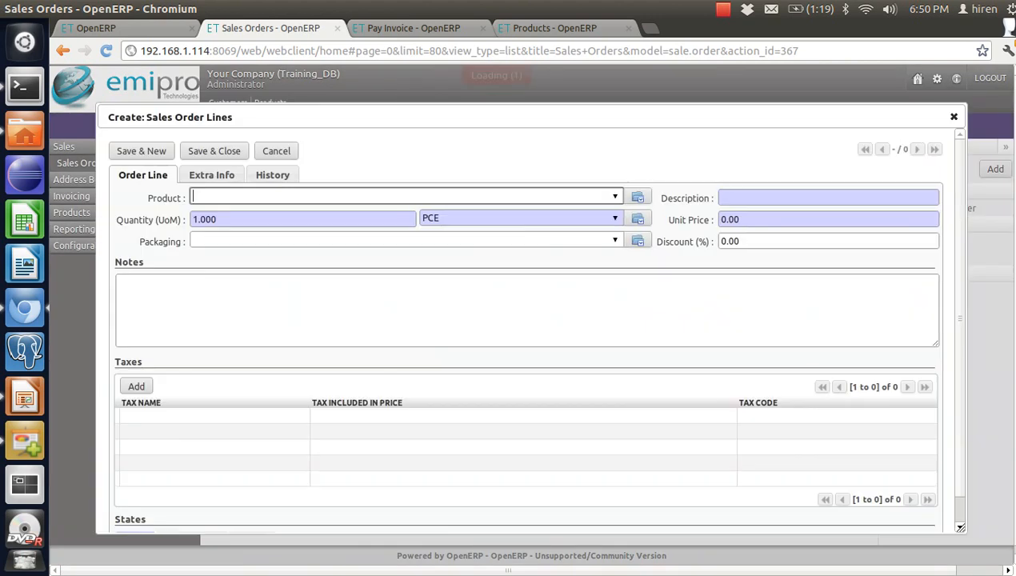
pyautogui.press('Down')
pyautogui.press('Down')
pyautogui.press('Down')
pyautogui.press('Down')
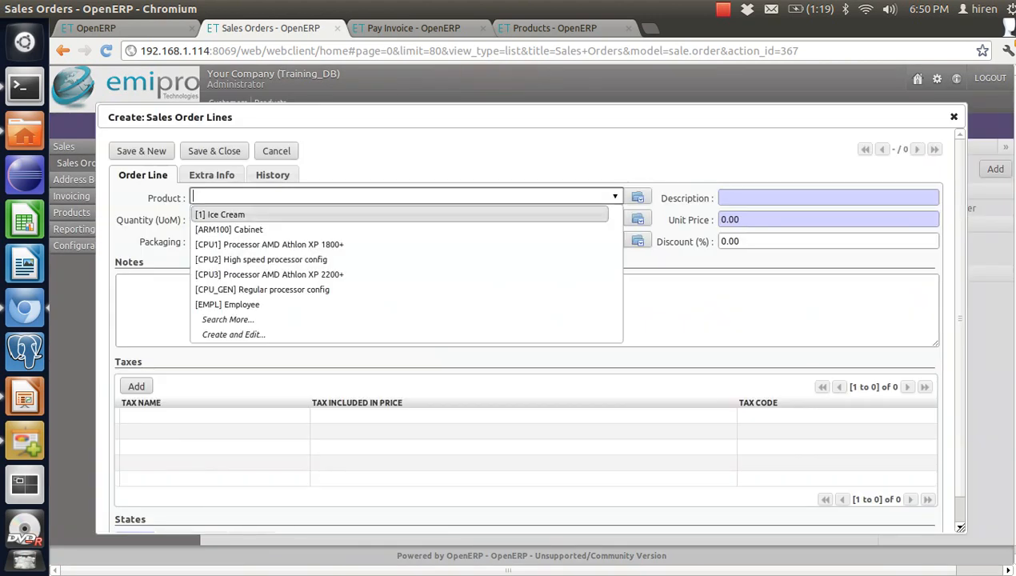
pyautogui.press('Return')
pyautogui.press('Tab')
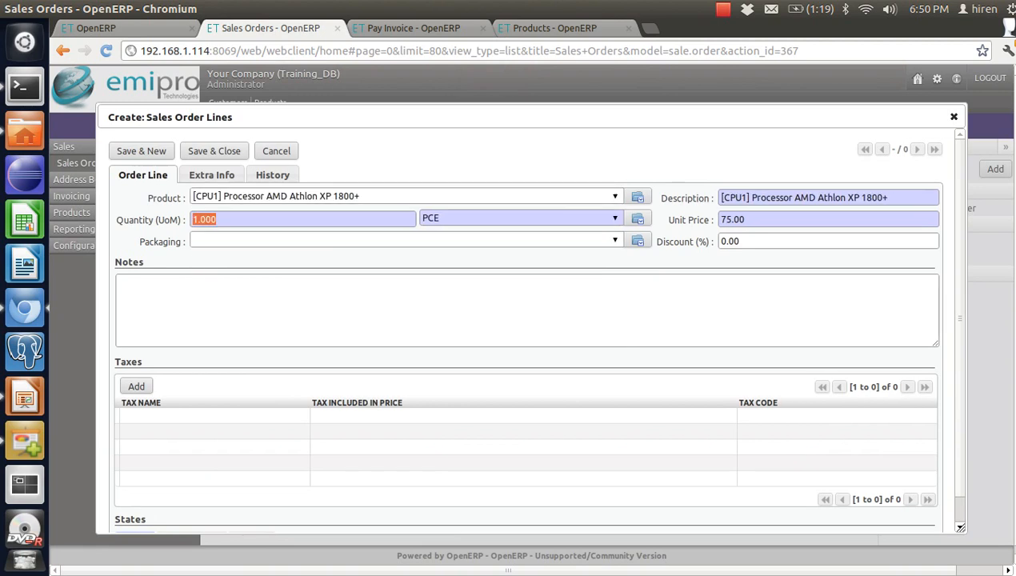
pyautogui.write('2')
pyautogui.click(213, 150)
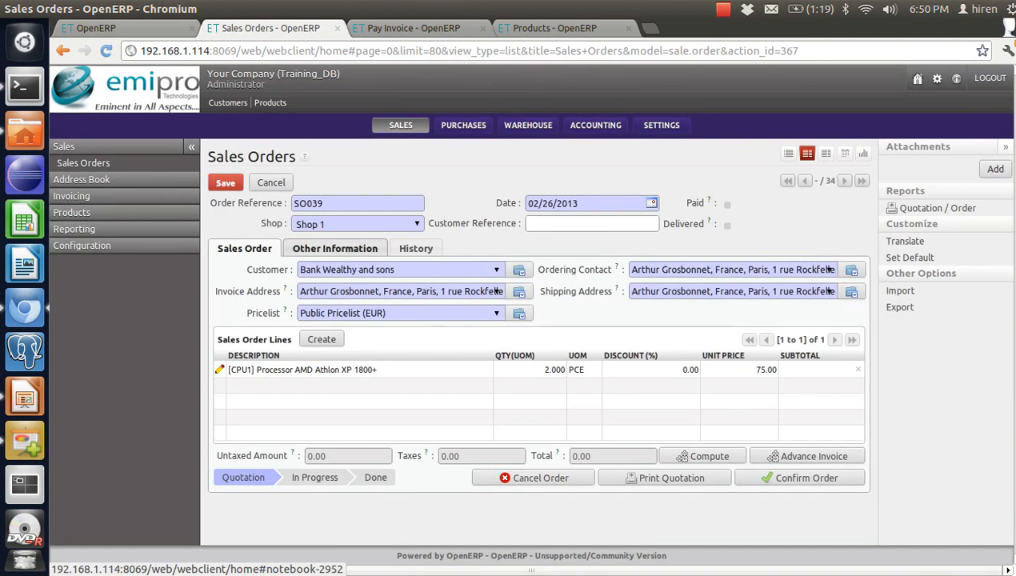
# - Review the logistic and invoice policies in the order's other information and confirm the sales order
pyautogui.click(334, 248)
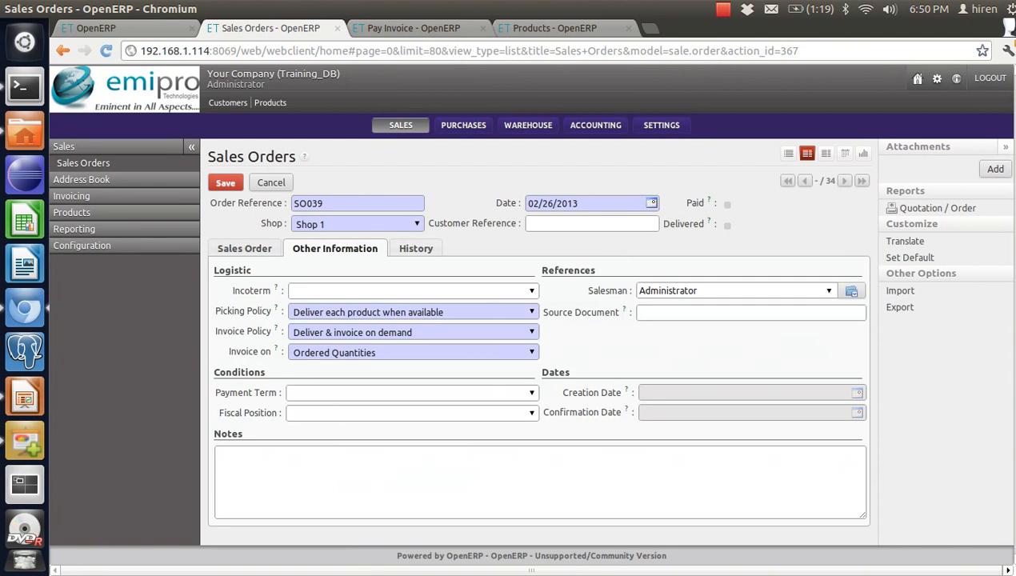
pyautogui.click(245, 248)
pyautogui.click(807, 477)
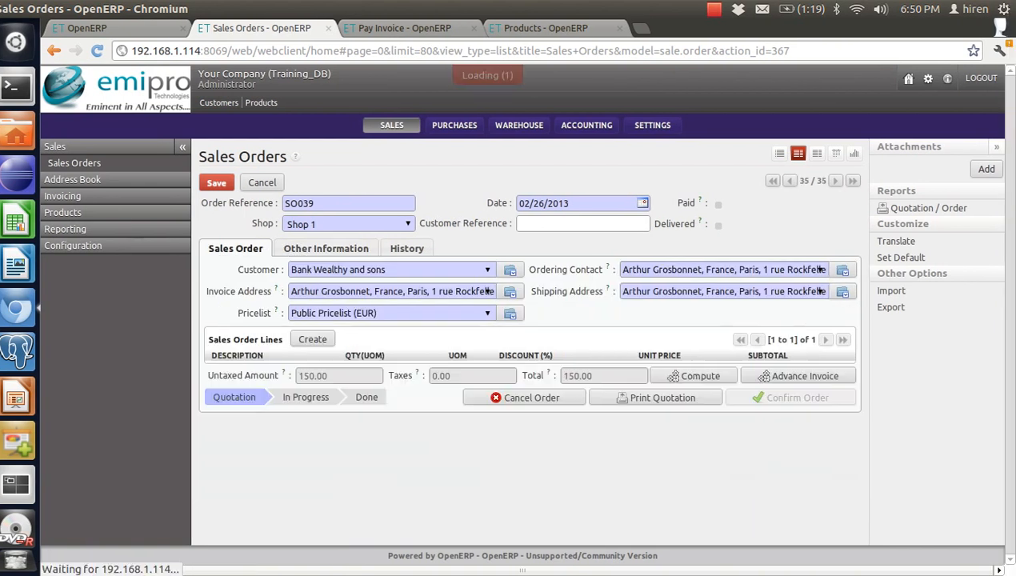
# - Check the delivery order's stock availability, process it and validate the 2 PCE of CPU1
pyautogui.click(796, 481)
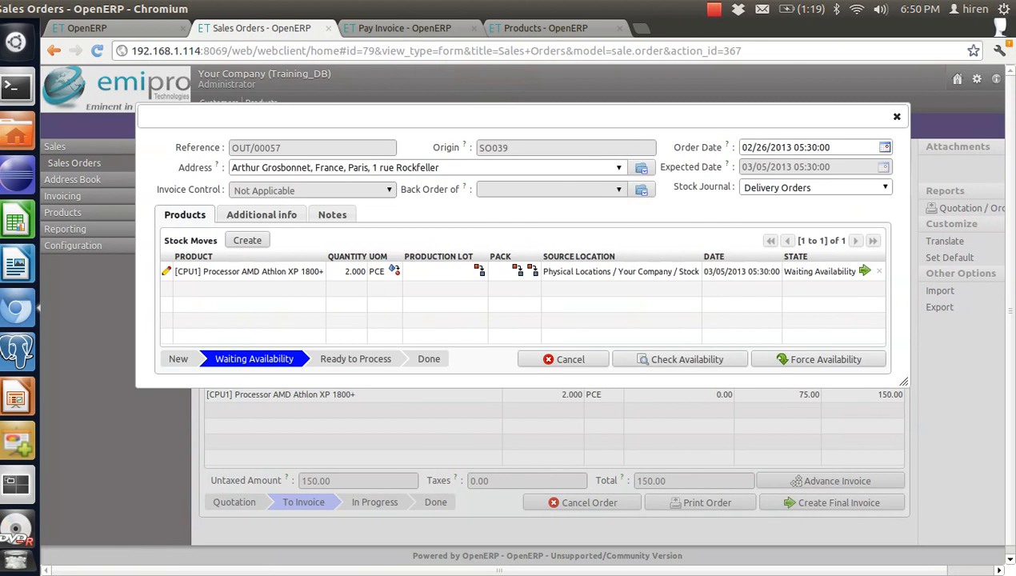
pyautogui.click(712, 359)
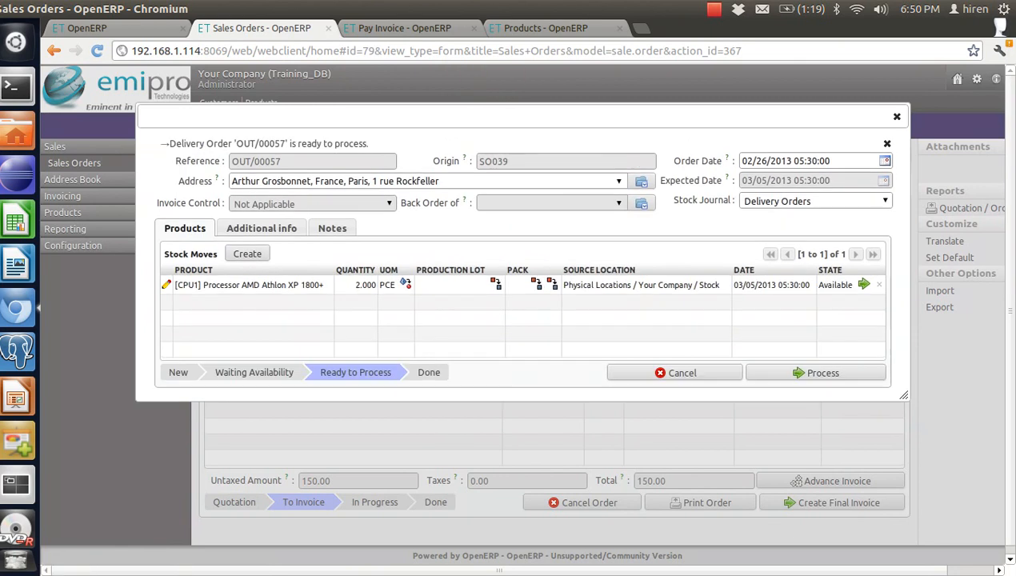
pyautogui.click(816, 372)
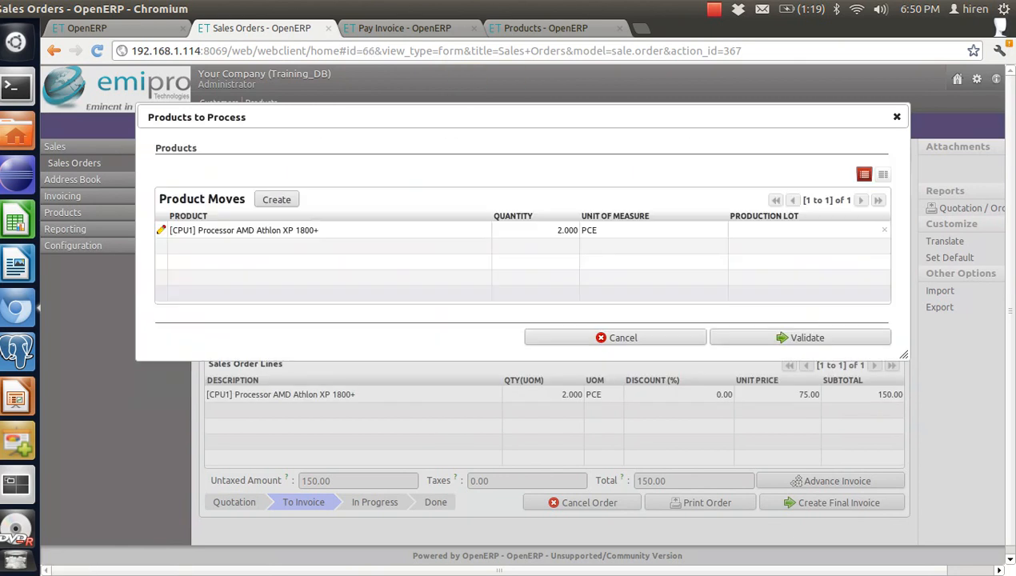
pyautogui.click(807, 338)
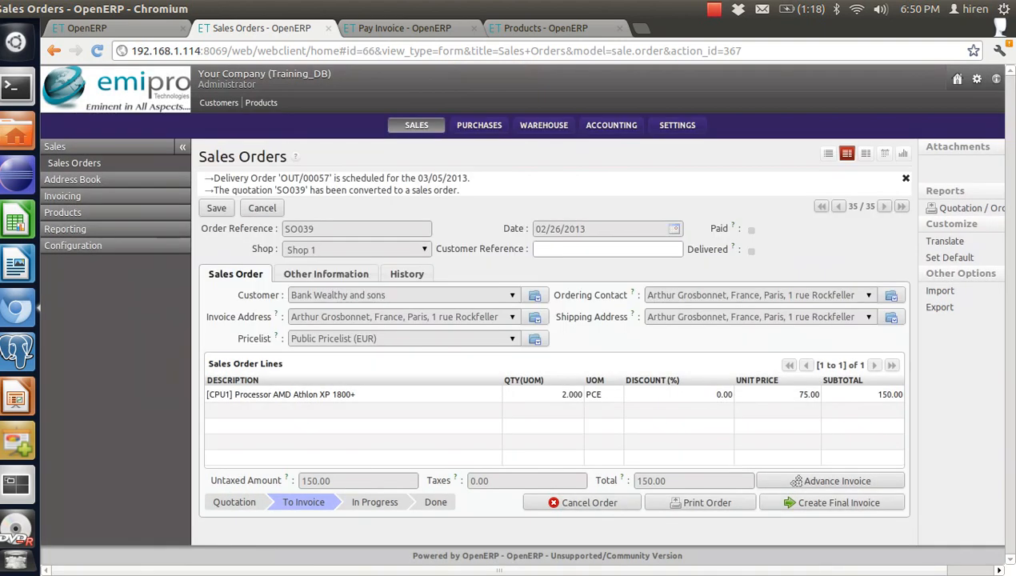
# - Check the on-hand and available quantities of CPU1 in the product list after the delivery
pyautogui.click(545, 28)
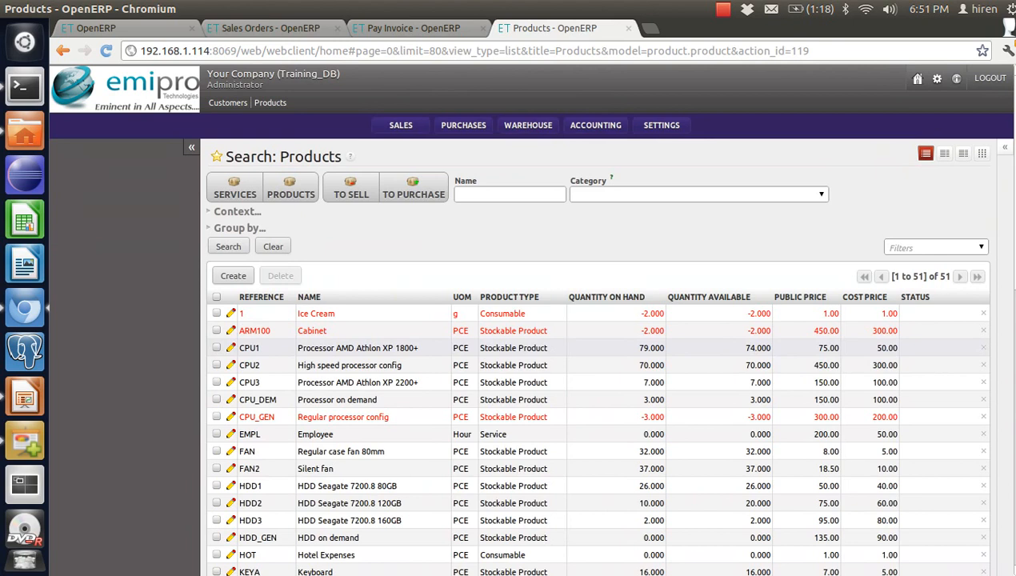
pyautogui.moveTo(636, 348)
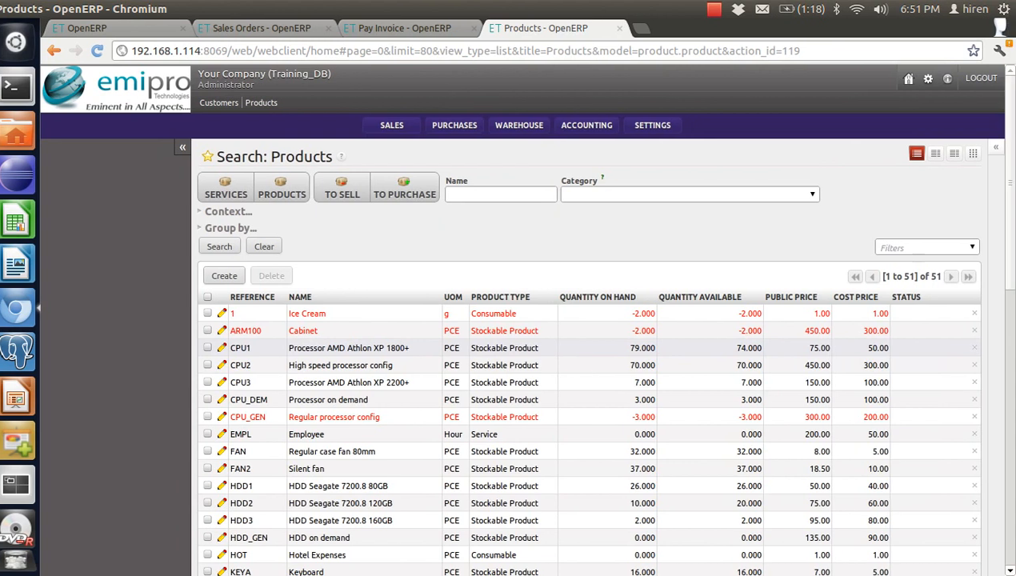
pyautogui.moveTo(636, 352)
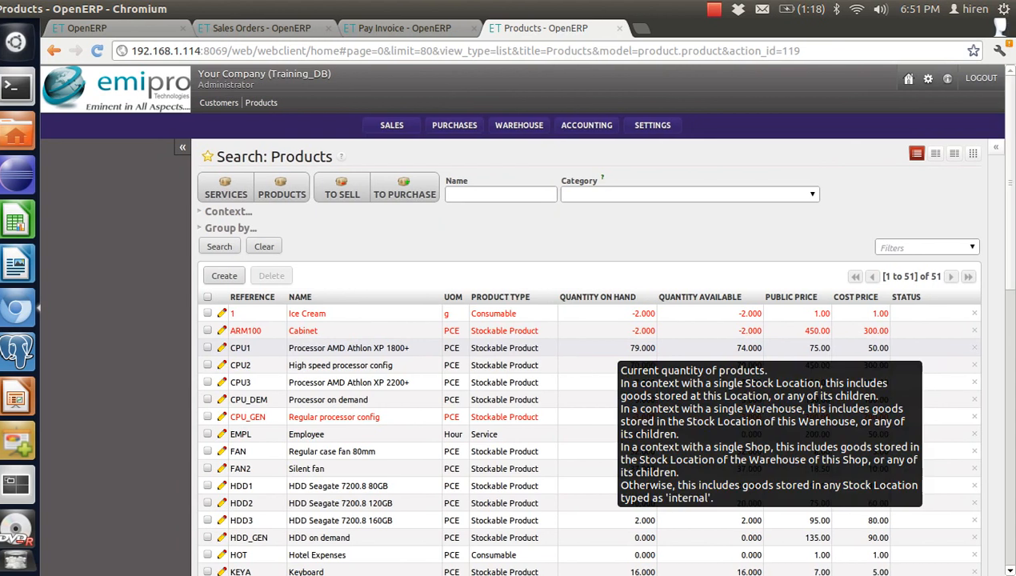
# - Return to the sales order, create its final invoice and validate the invoice
pyautogui.hotkey('ctrl', '2')
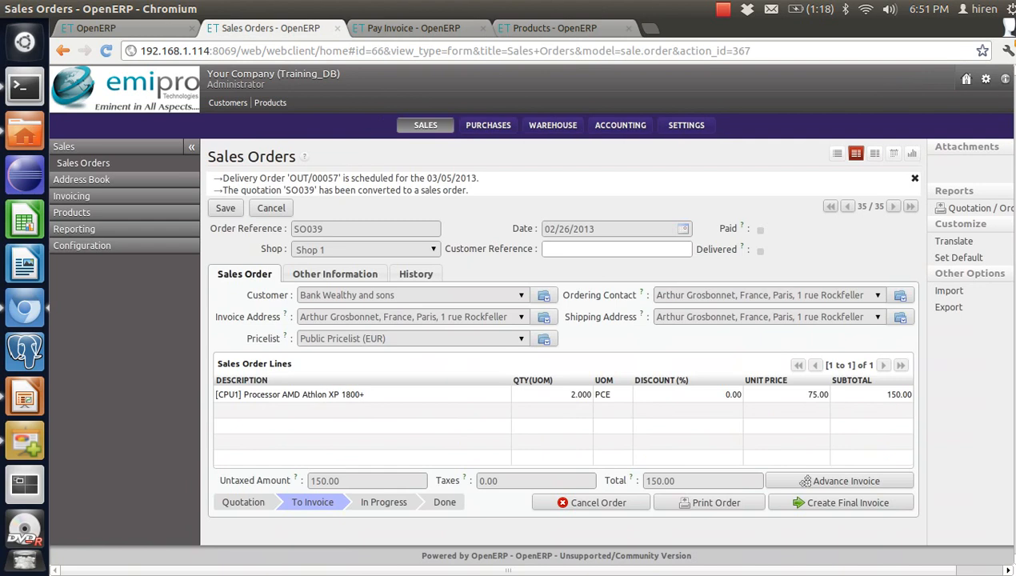
pyautogui.click(832, 502)
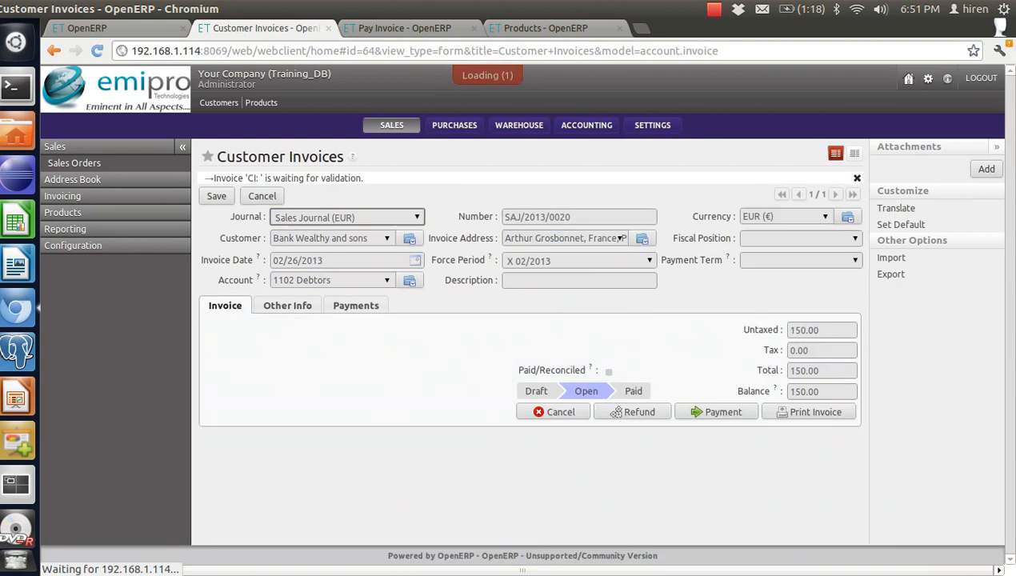
# - Pay the customer invoice with the Cash (EUR) payment method and validate the payment
pyautogui.click(715, 529)
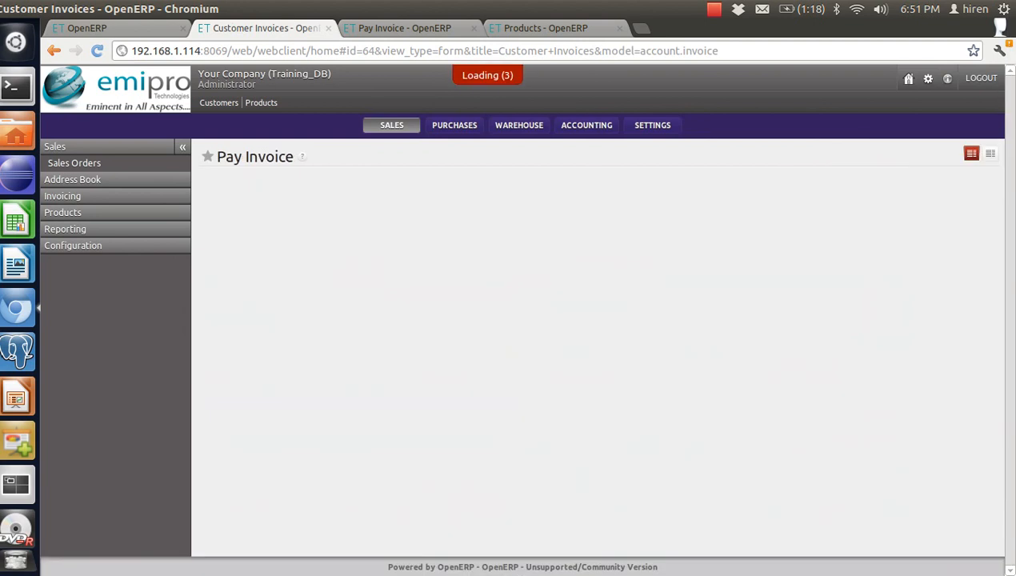
pyautogui.click(788, 203)
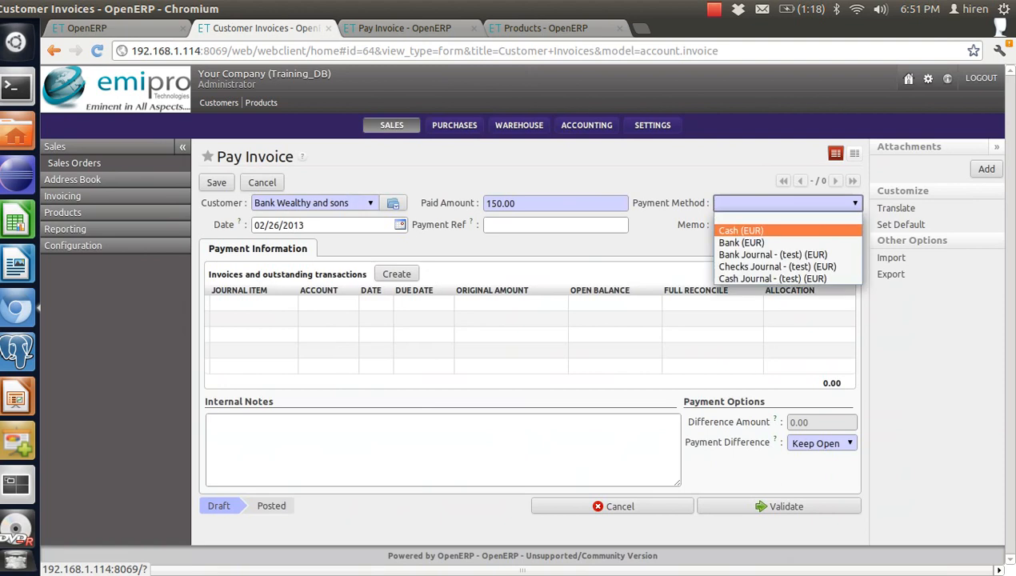
pyautogui.click(740, 230)
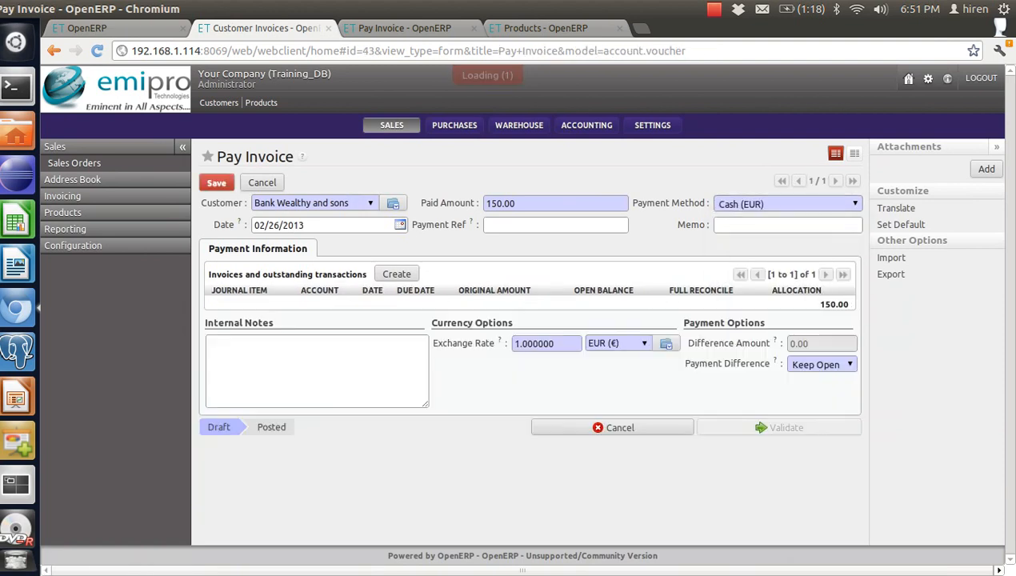
pyautogui.click(780, 511)
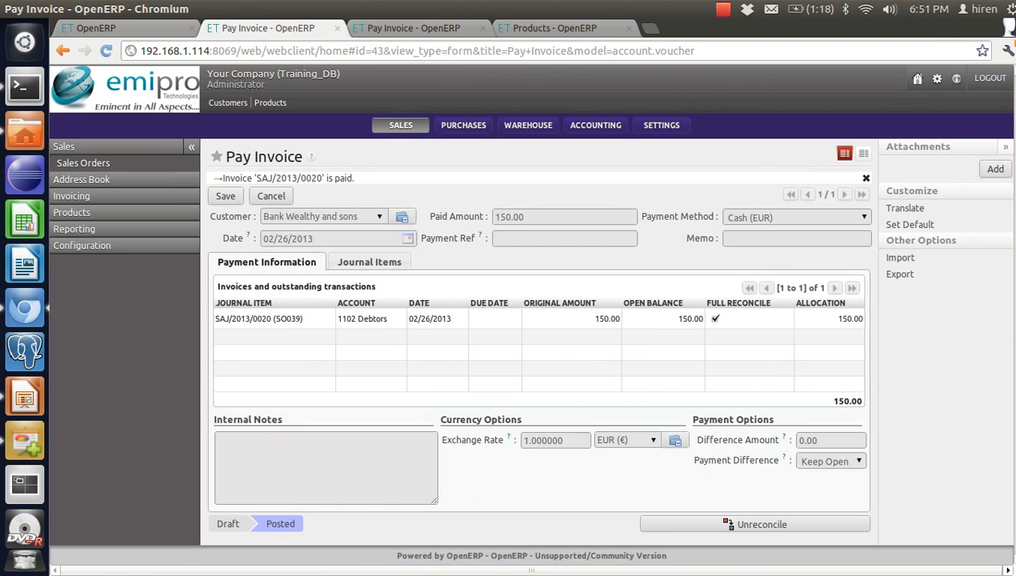
# - Open the newest paid Bank Wealthy and sons customer invoice in Accounting and create a draft refund described "Sales Refund Demo"
pyautogui.click(413, 28)
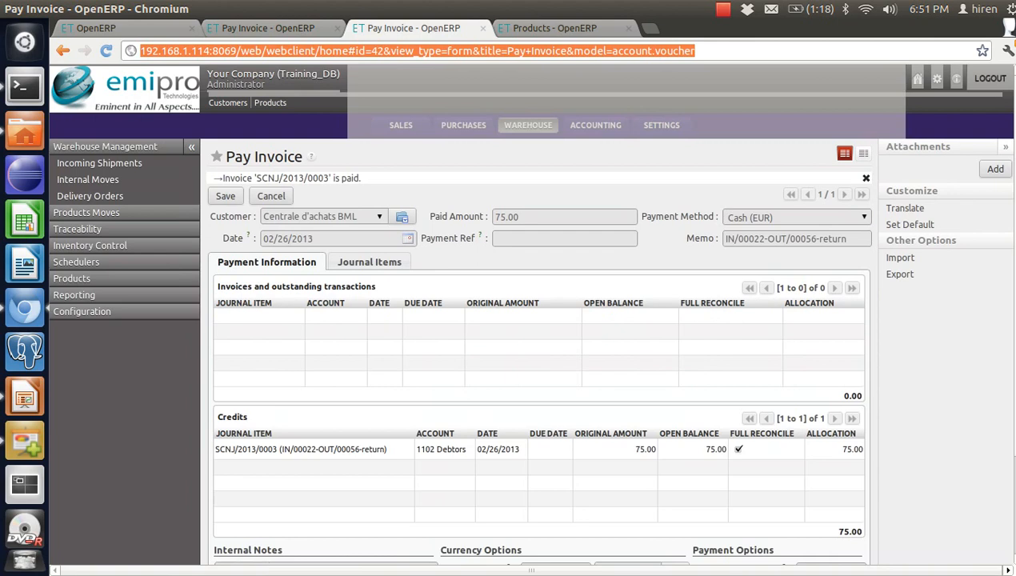
pyautogui.click(595, 124)
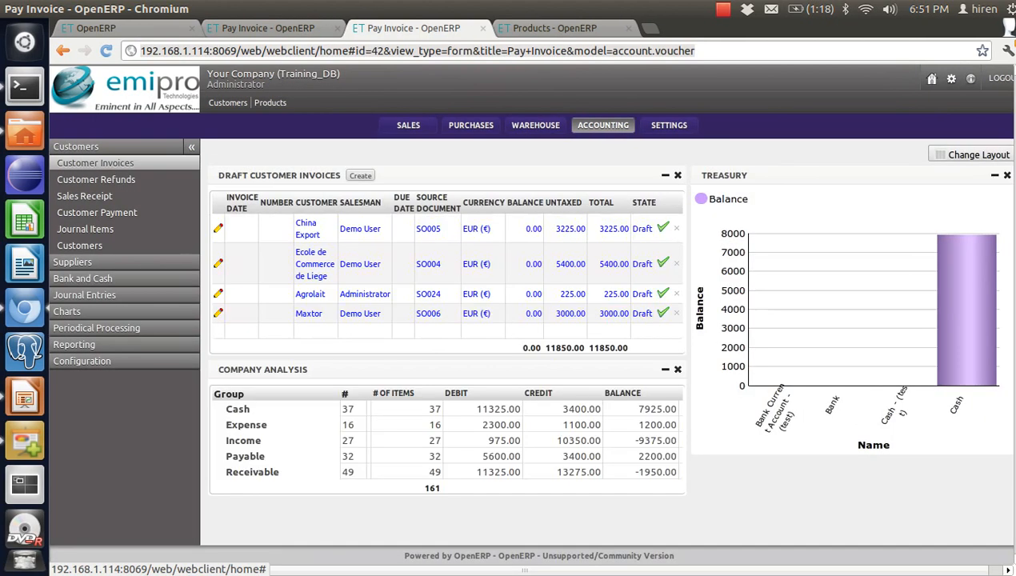
pyautogui.click(87, 163)
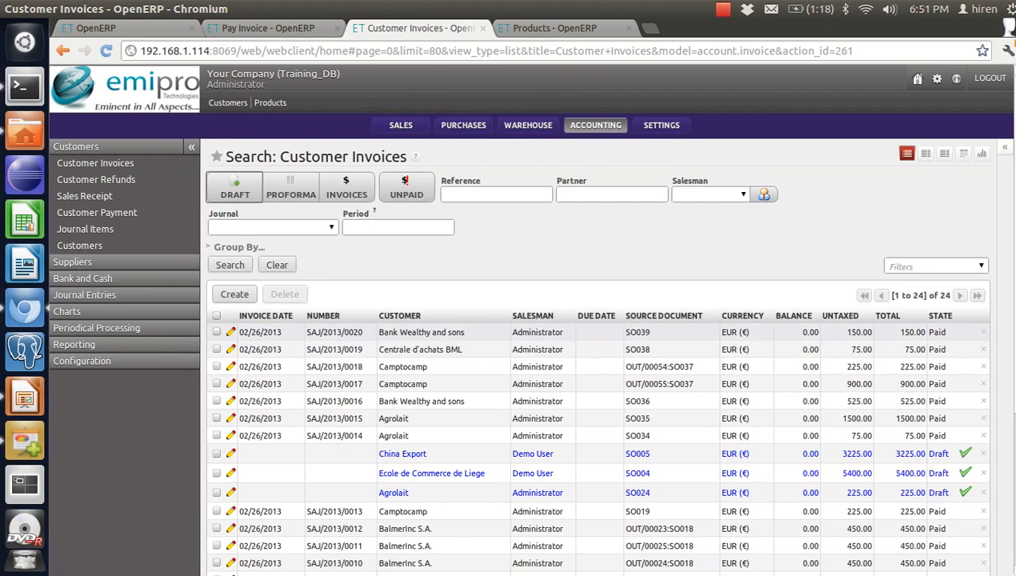
pyautogui.click(596, 332)
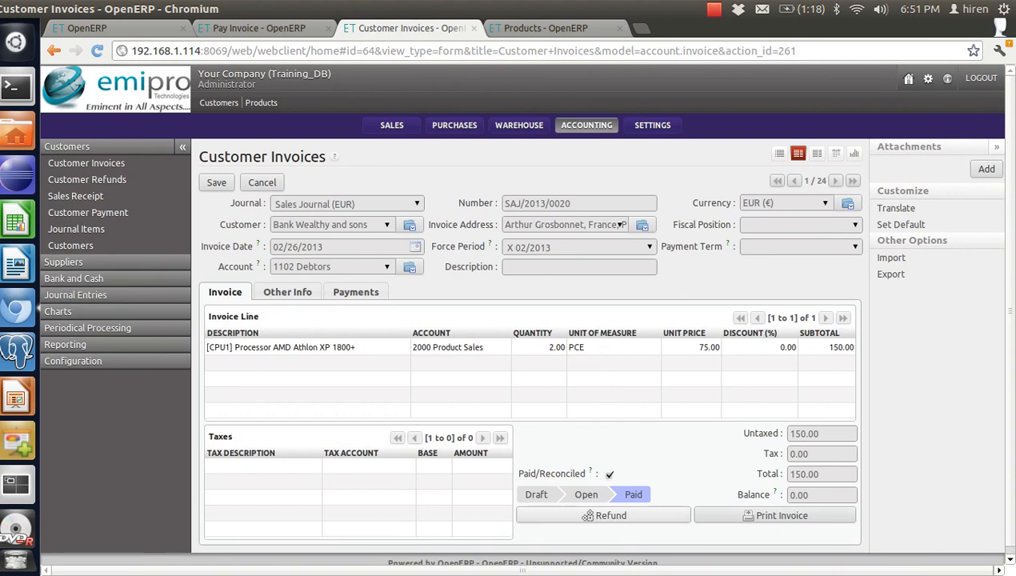
pyautogui.click(587, 516)
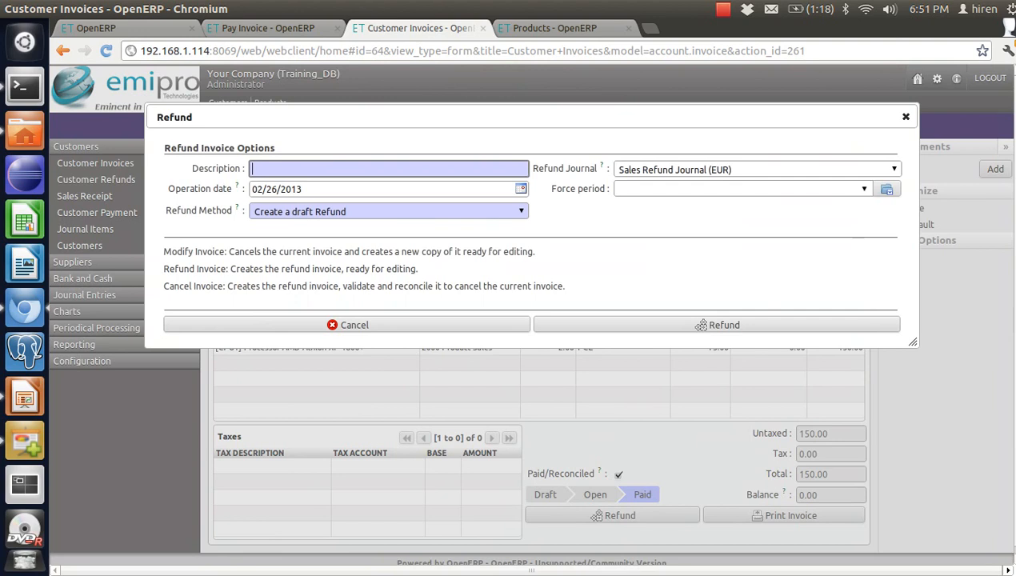
pyautogui.write('Sales Refund Demo')
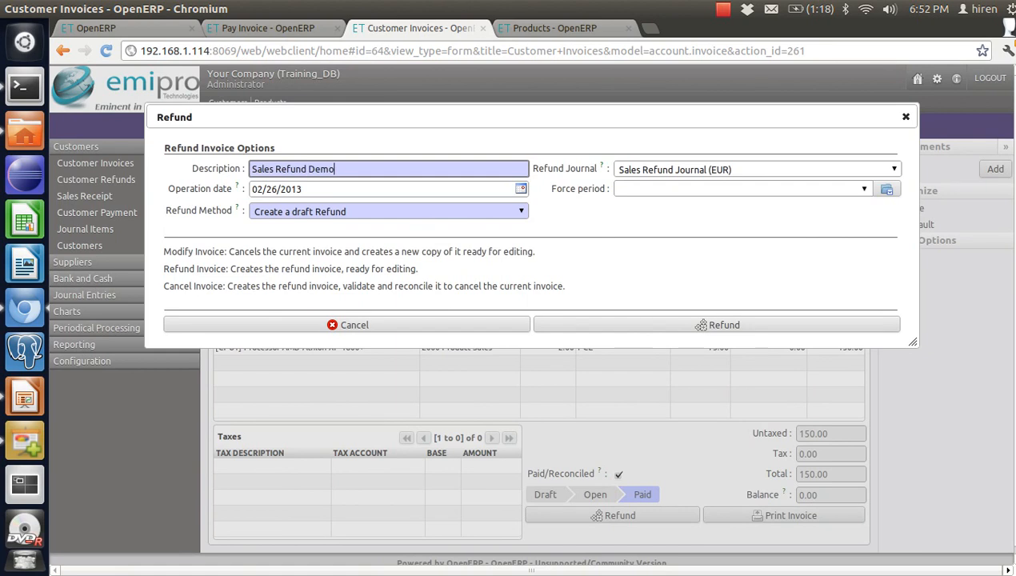
pyautogui.click(692, 324)
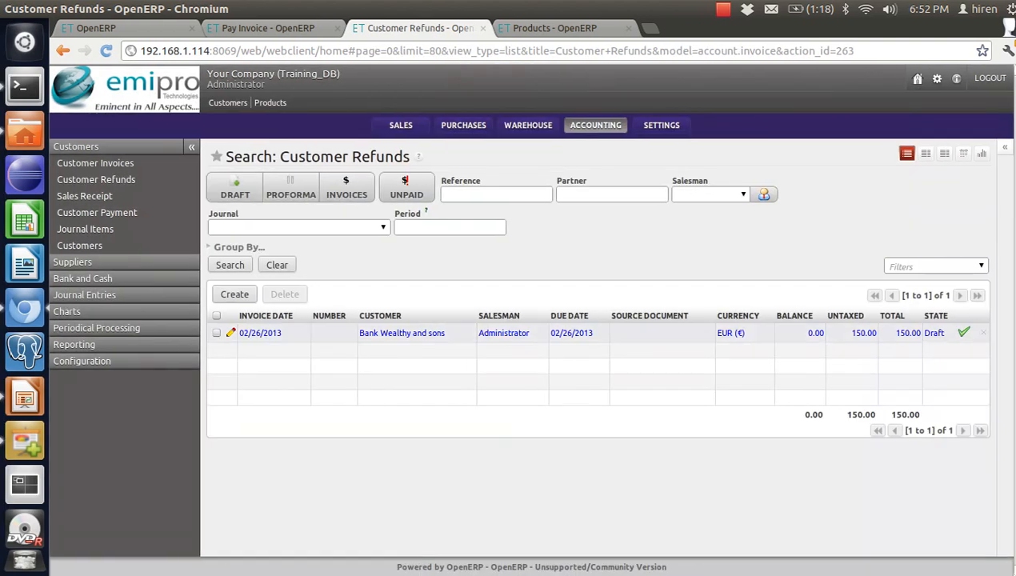
# - Open the draft customer refund for Bank Wealthy and sons and validate it
pyautogui.click(401, 333)
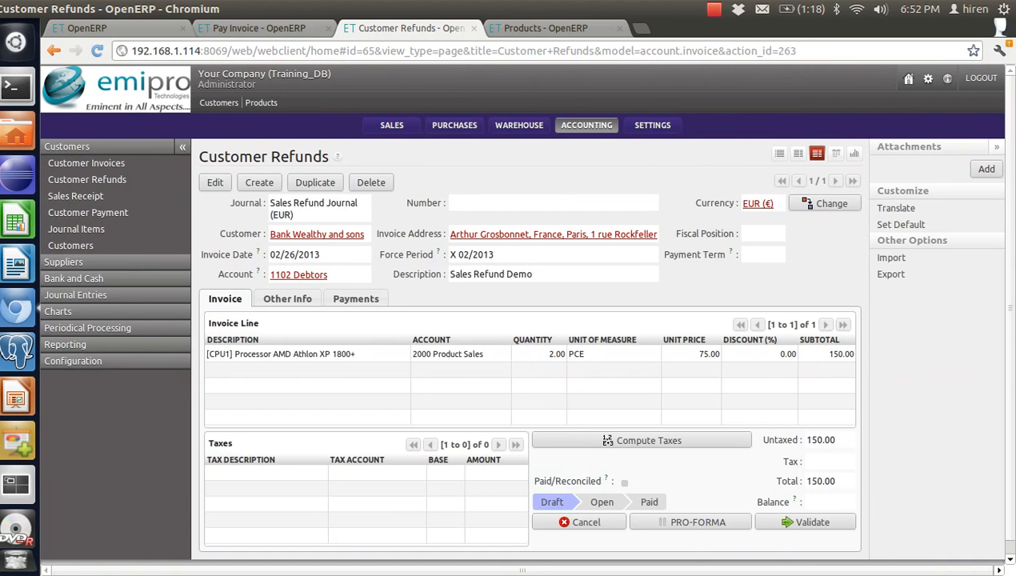
pyautogui.click(804, 521)
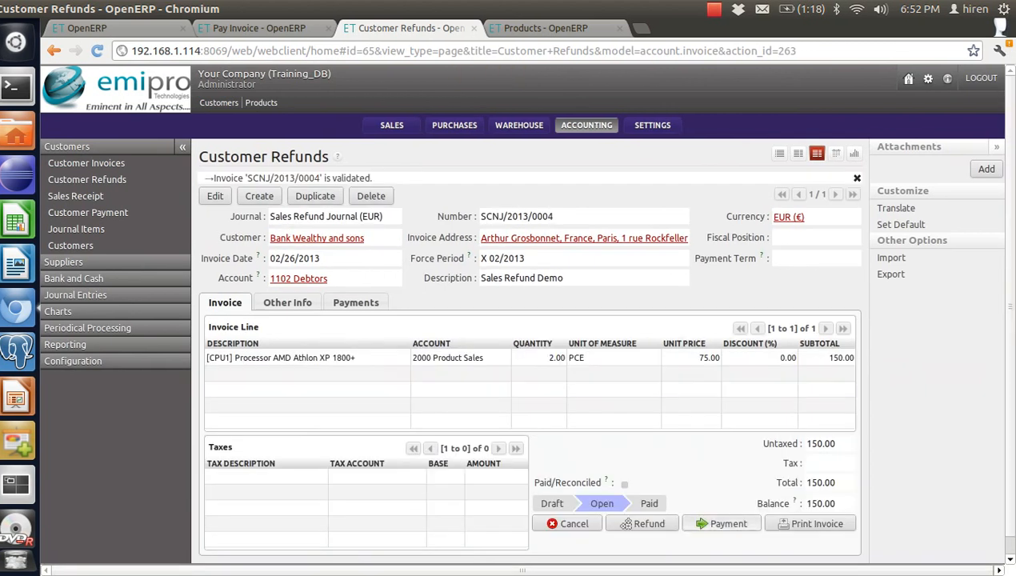
# - Pay the validated customer refund with the Cash (EUR) payment method and validate the payment
pyautogui.click(722, 523)
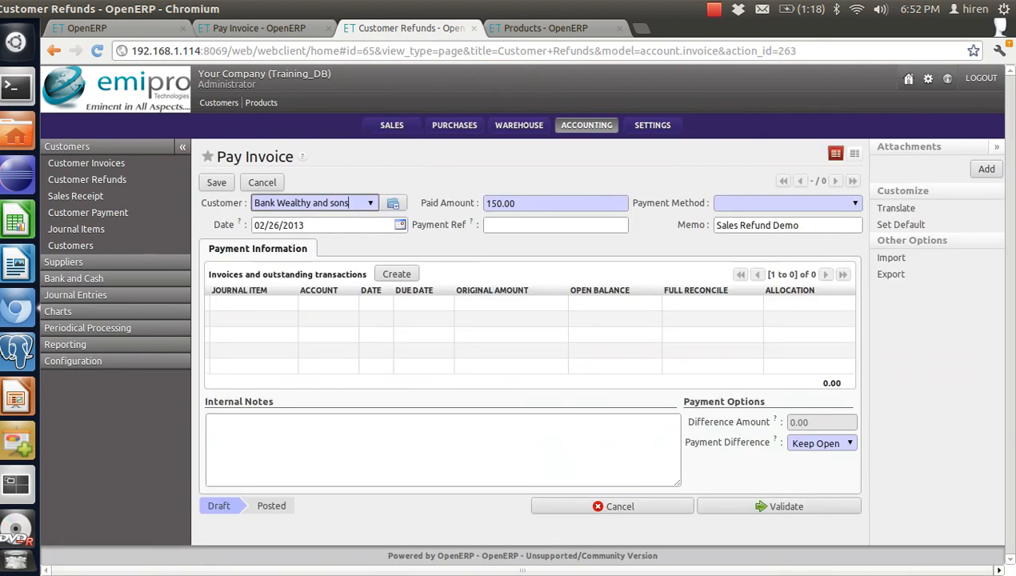
pyautogui.click(787, 204)
pyautogui.click(740, 230)
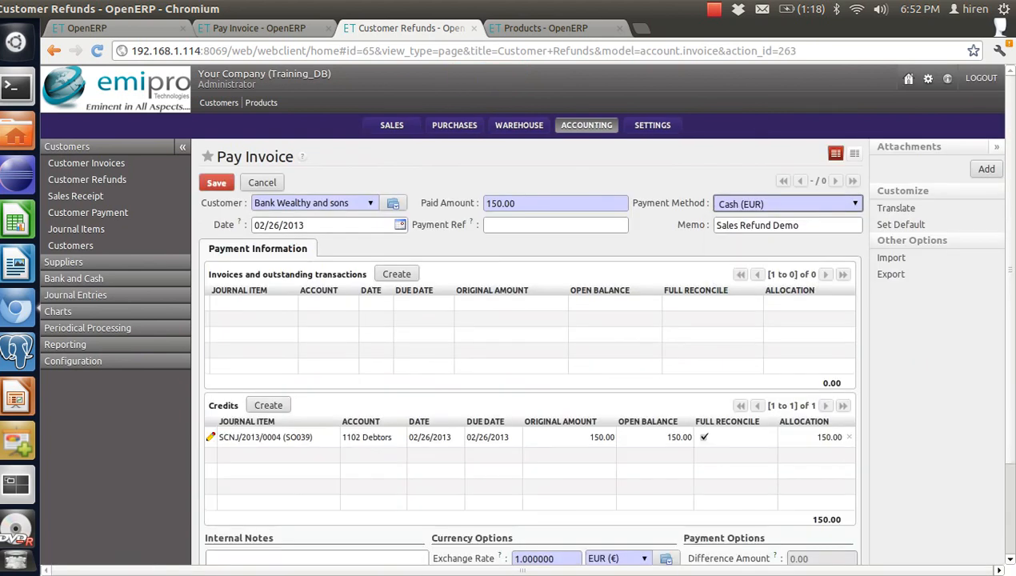
pyautogui.scroll(-2, 528, 319)
pyautogui.click(780, 562)
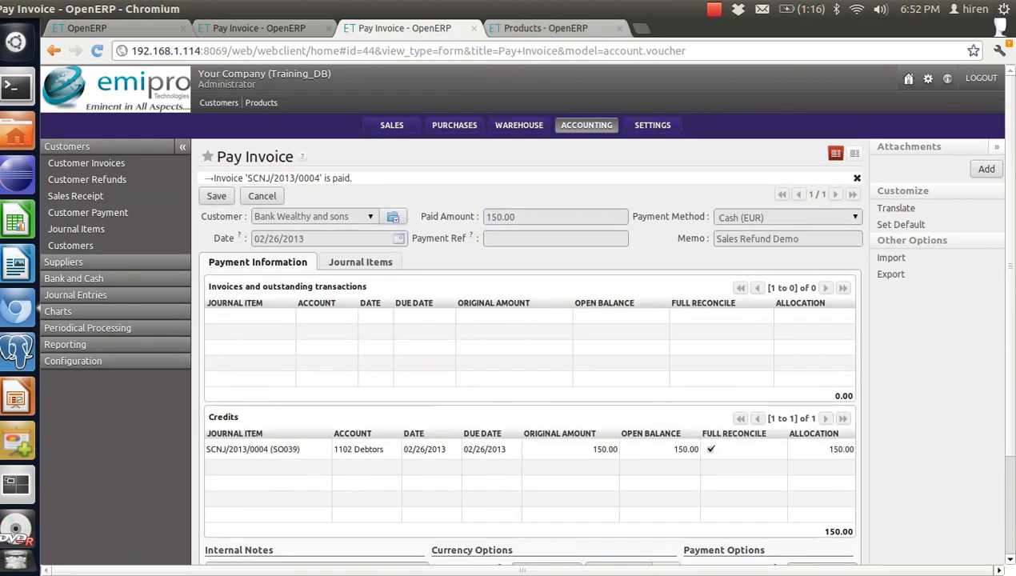
# - Refresh the product list and check the stock quantities of CPU1 after the invoice refund
pyautogui.hotkey('ctrl', 'Tab')
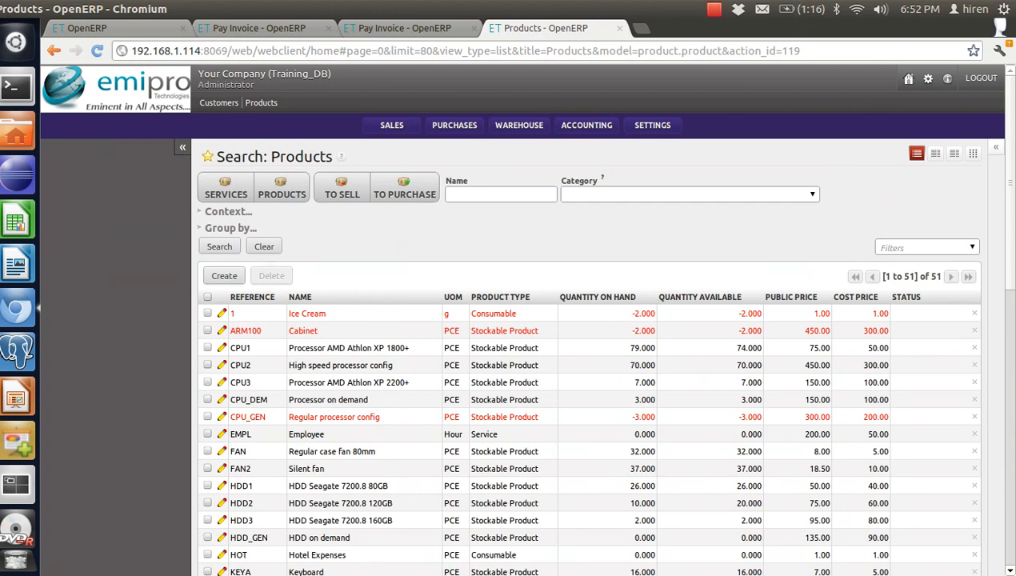
pyautogui.click(219, 246)
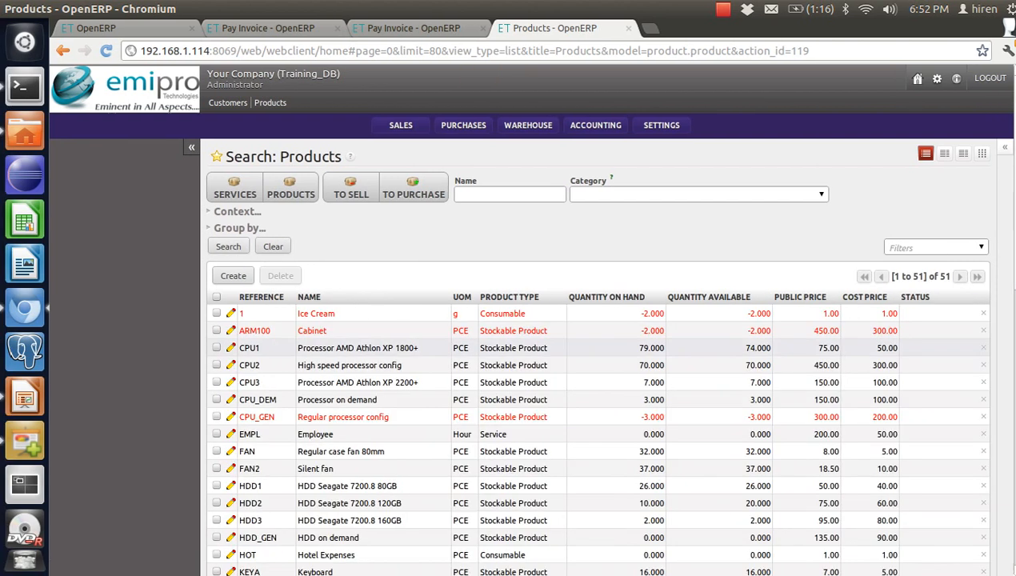
pyautogui.moveTo(632, 348)
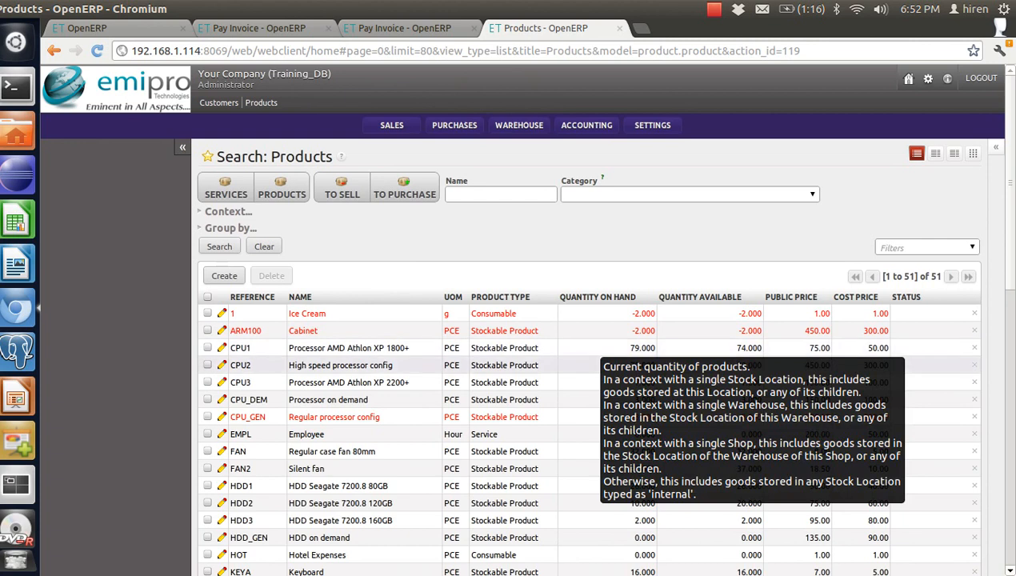